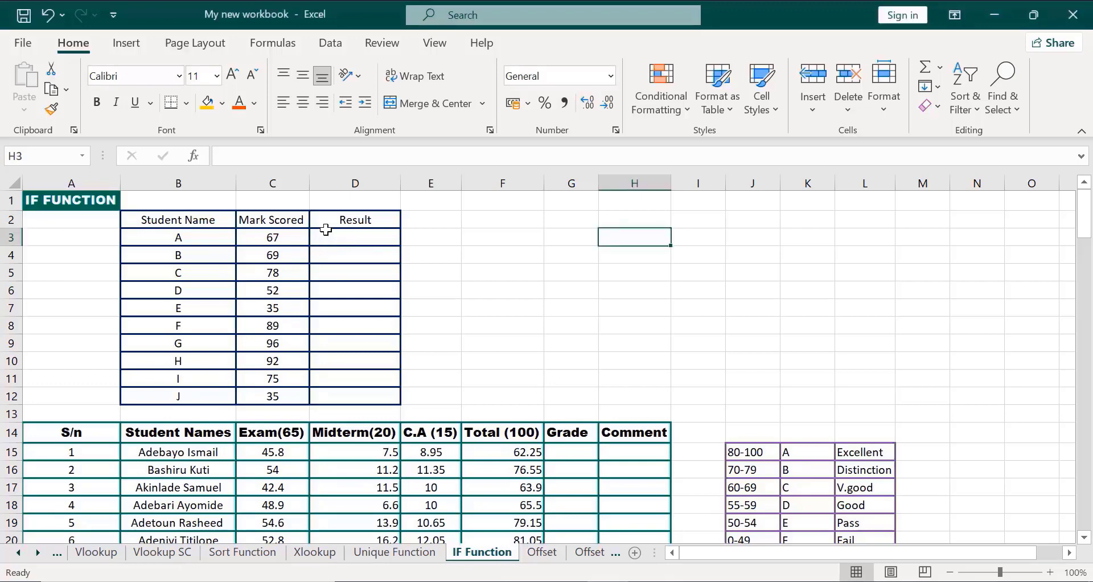
- Enter the formula =IF(C3>=65,"Pass","Fail") in cell D3 for student A's result
left_click(326, 231)
type("=")
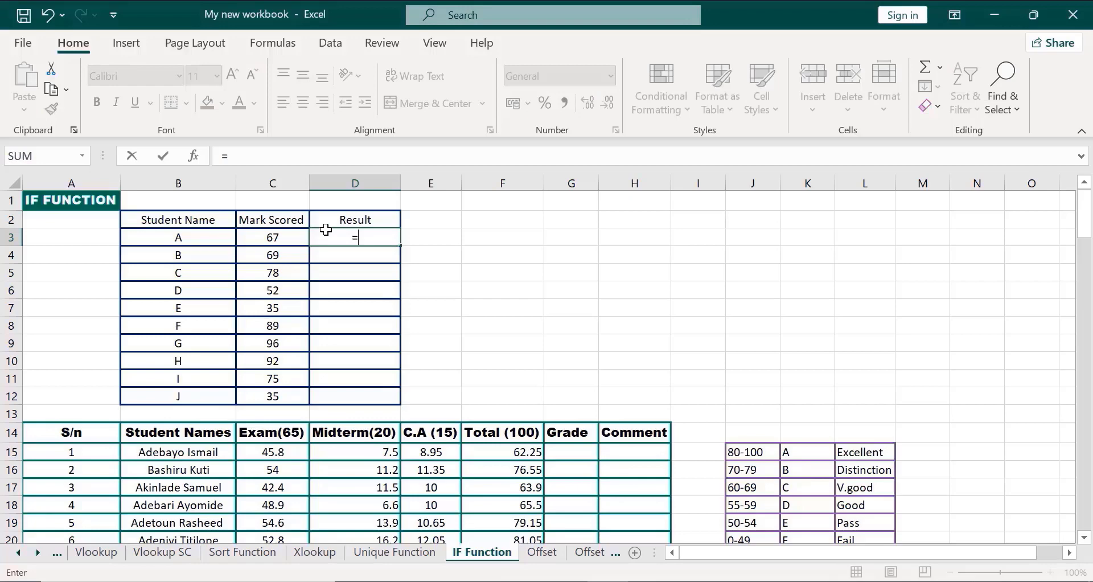
type("if")
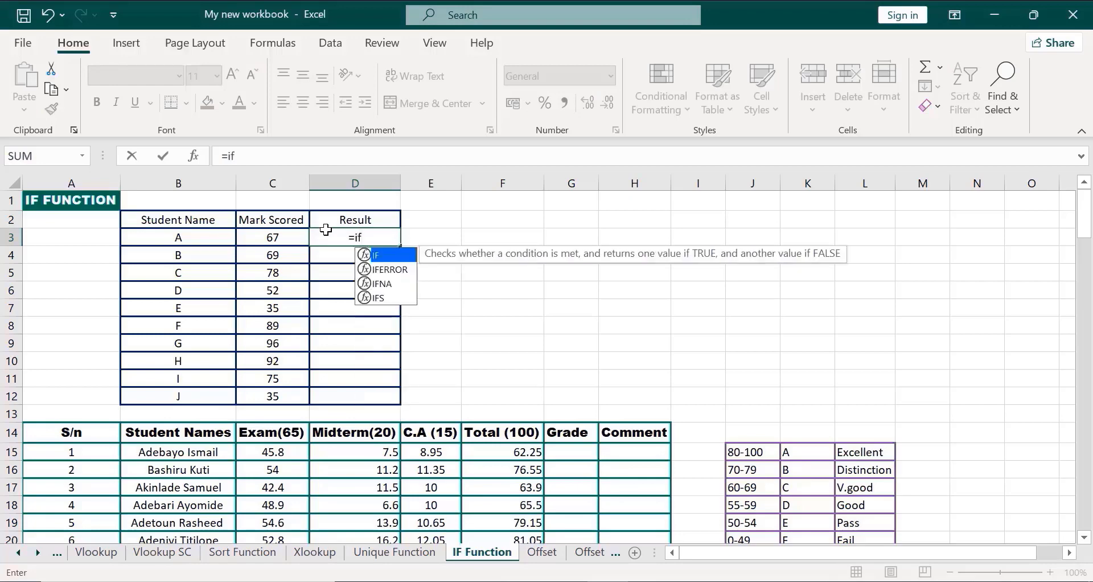
double_click(388, 255)
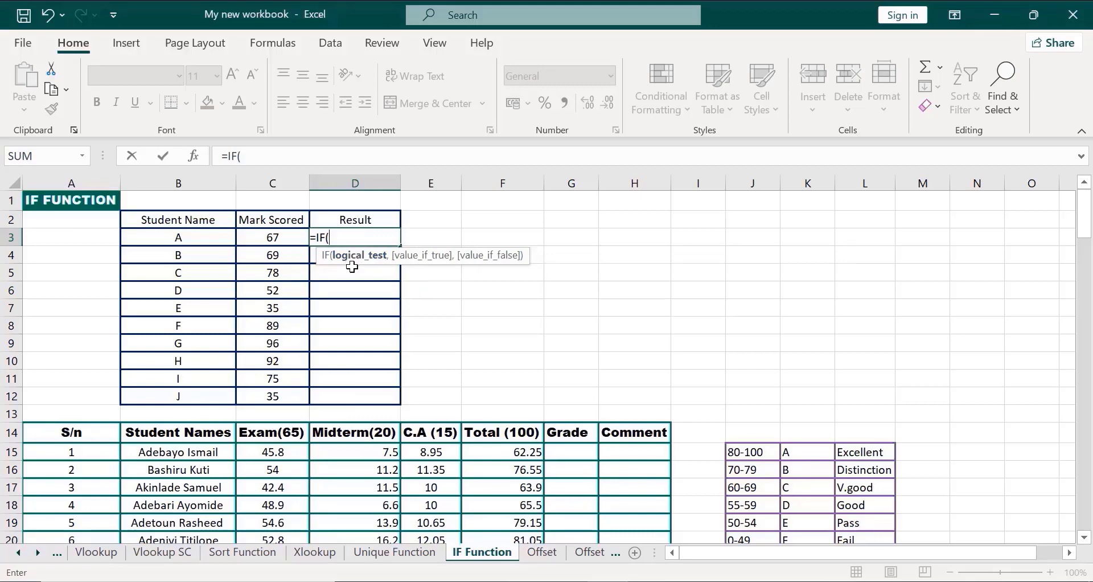
left_click(252, 238)
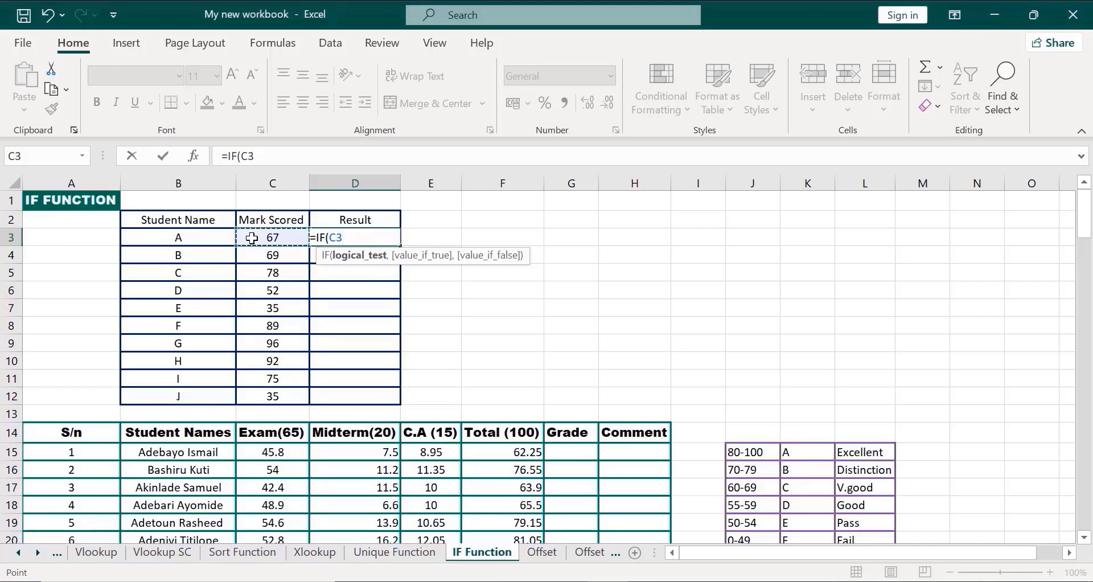
type(">=")
type("65,")
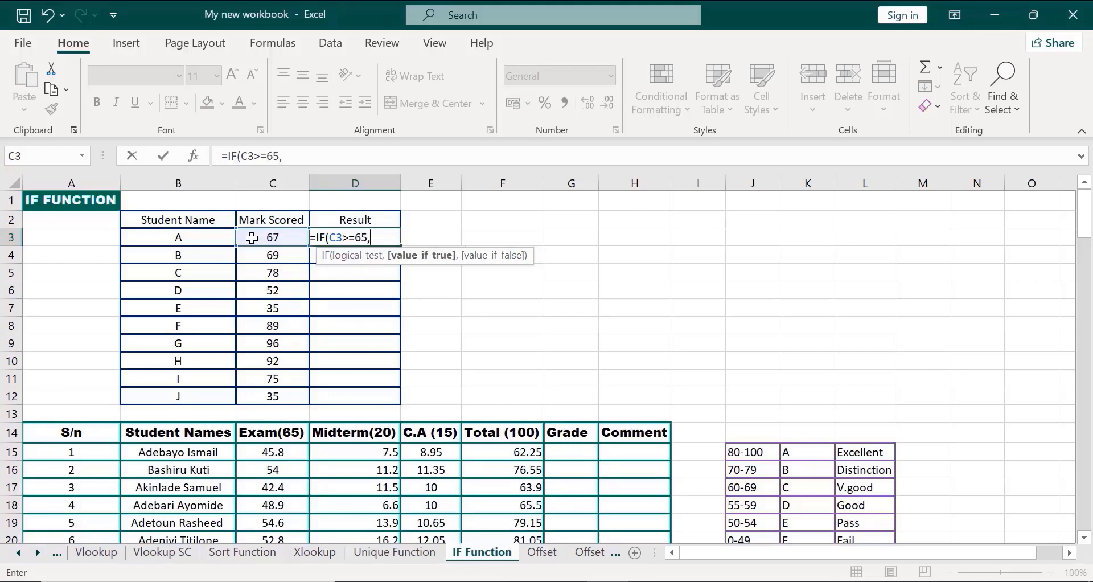
type("\"Pass\":")
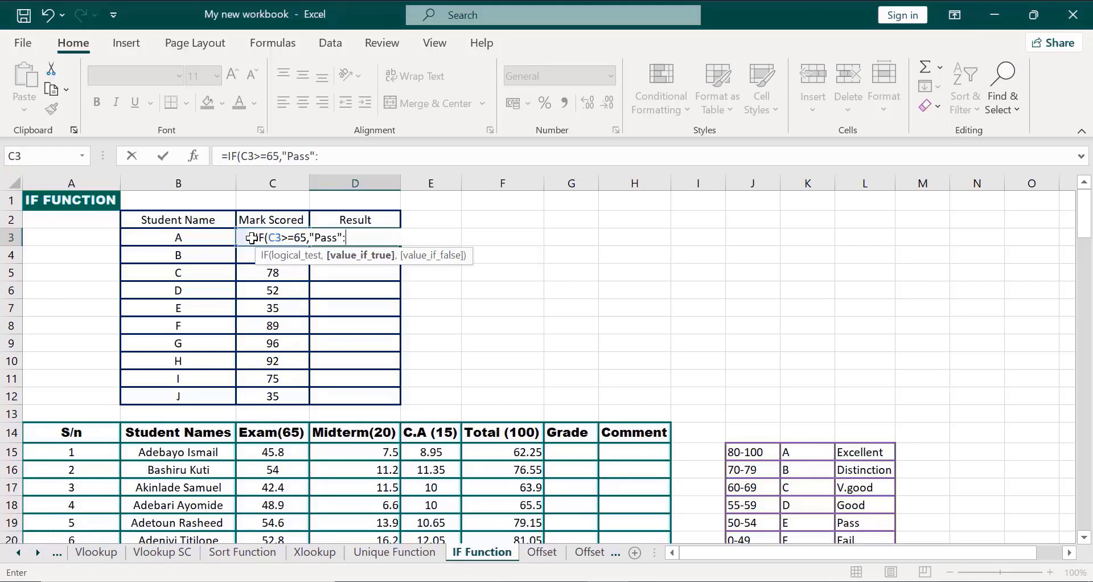
key("BackSpace")
type(",")
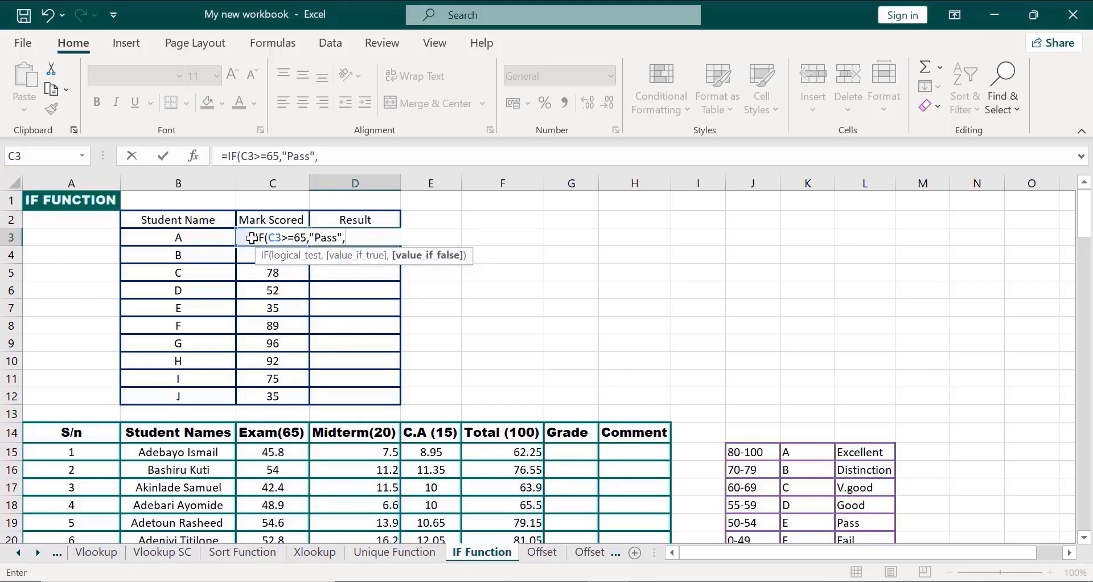
type("\"Fail\")")
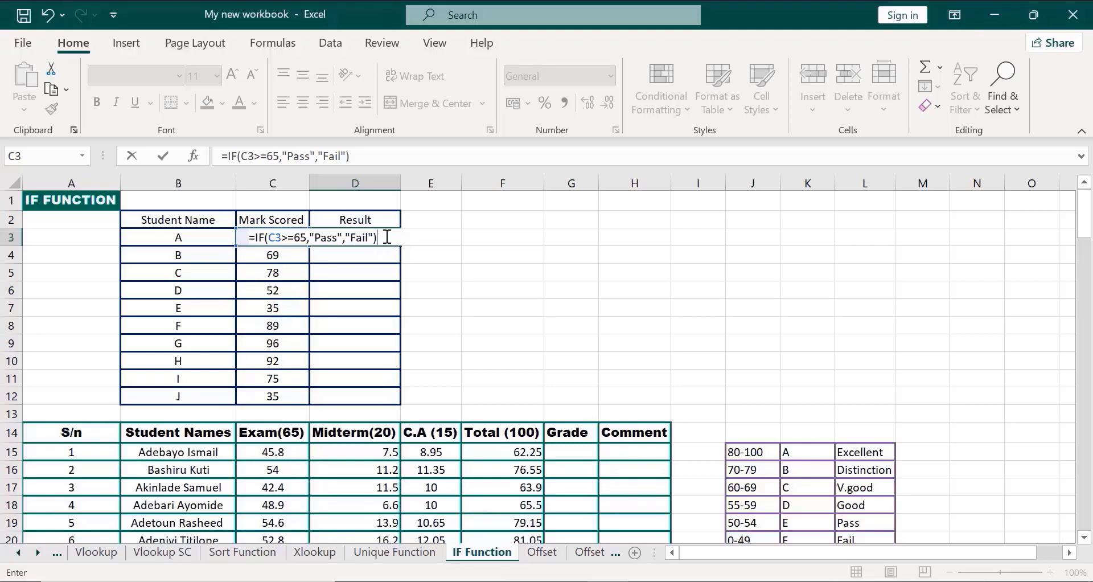
key("Return")
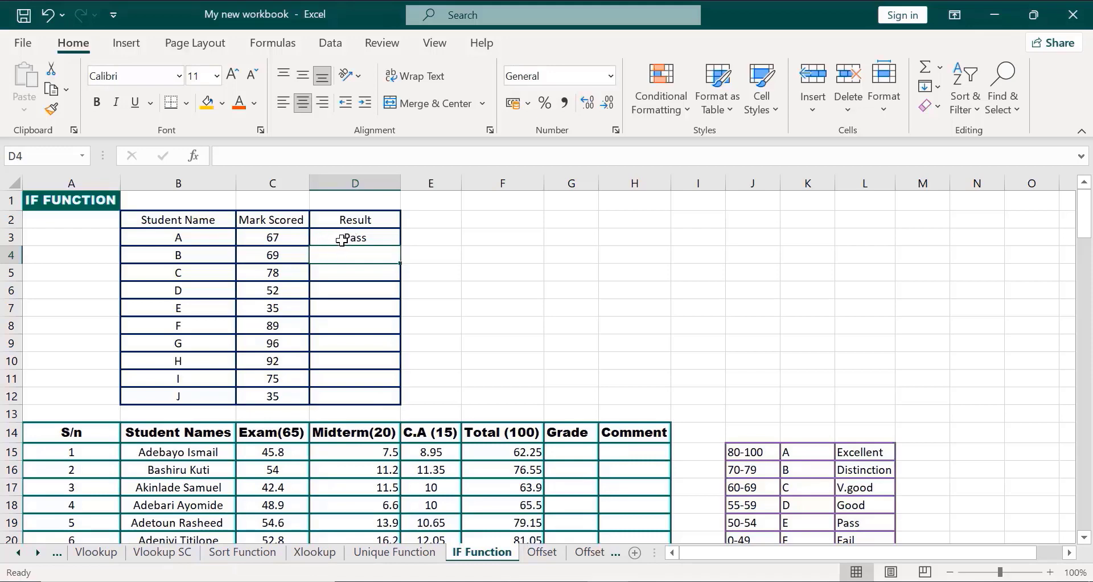
- Fill the IF formula from D3 down the Result column to row 12
key("ctrl+z")
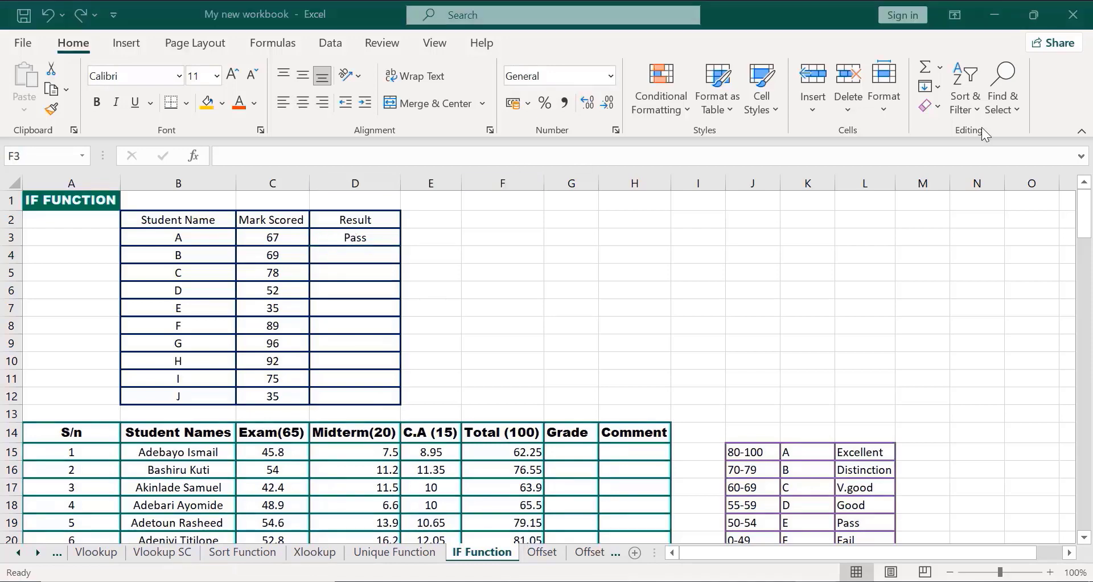
left_click(365, 237)
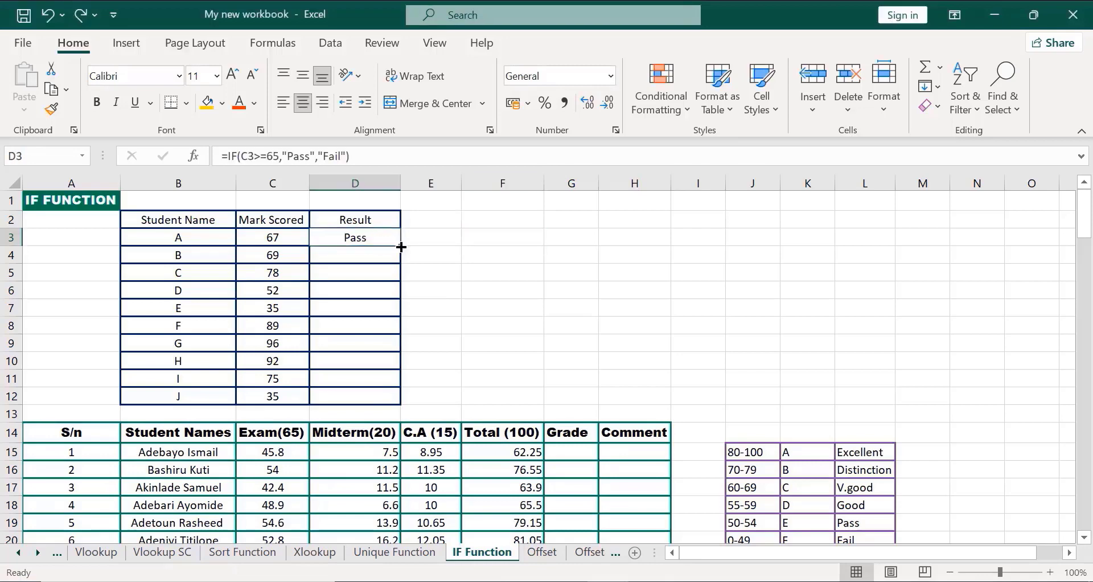
double_click(402, 247)
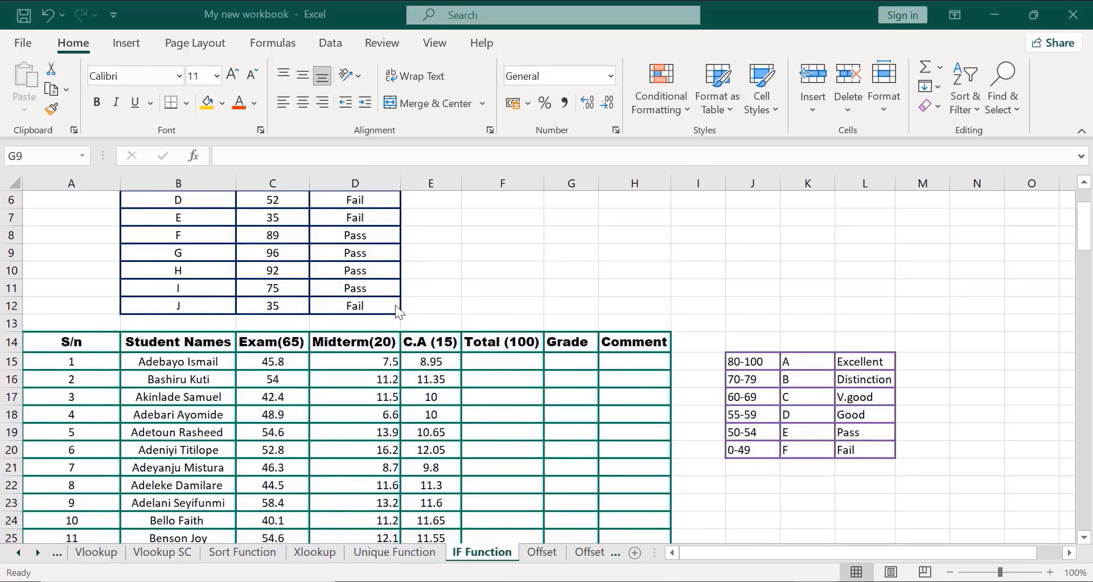
- Look through the student scores table from its header in row 14 down to its last record and back up
left_click(1083, 227)
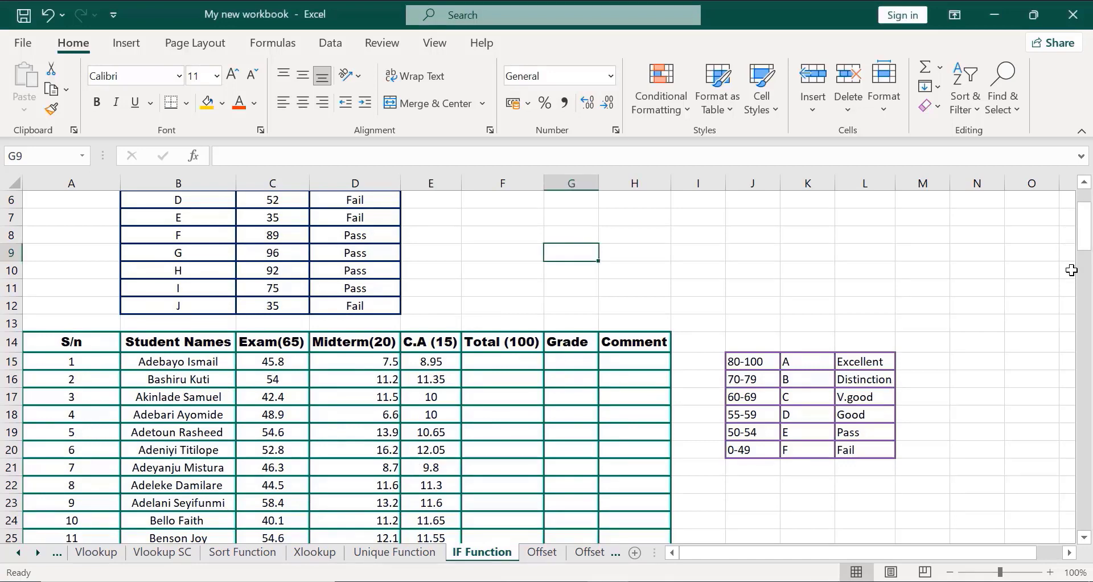
left_click(941, 298)
key("Down")
key("Down")
key("Down")
key("Down")
key("Down")
key("Down")
key("Down")
key("Down")
key("Down")
key("Down")
key("Down")
key("Down")
key("Down")
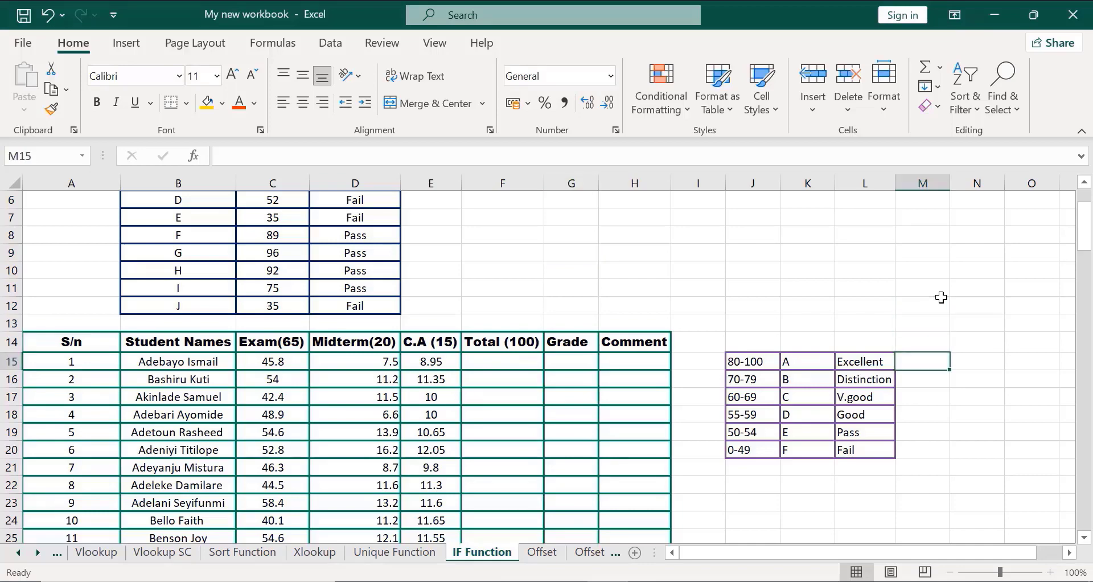
key("Down")
key("Down")
key("Down")
key("Down")
key("Down")
key("Down")
key("Down")
key("Down")
key("Down")
key("Down")
key("Down")
key("Down")
key("Down")
key("Down")
key("Down")
key("Down")
key("Down")
key("Down")
key("Down")
key("Down")
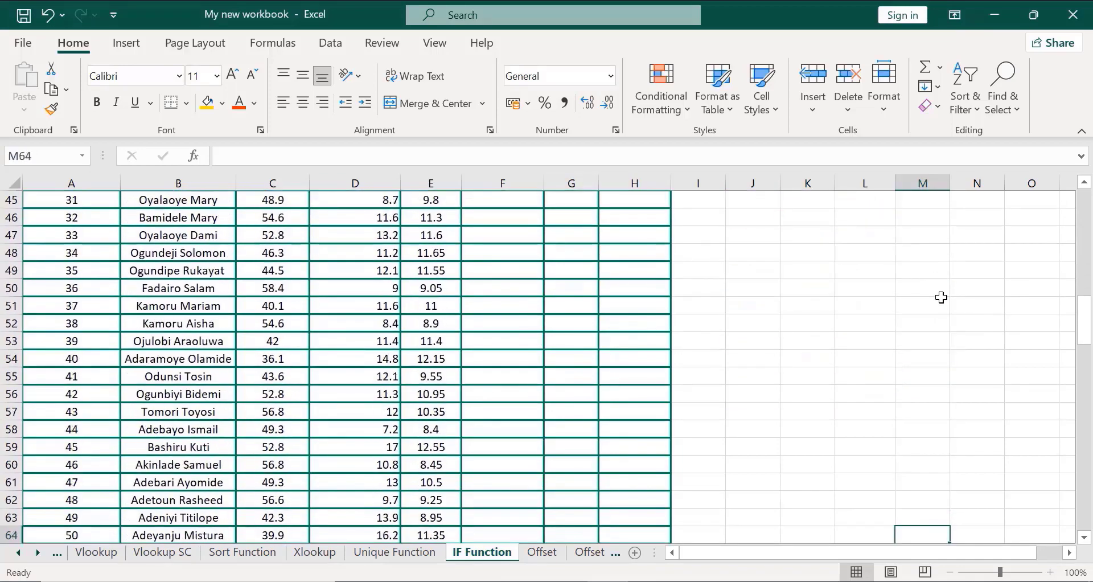
key("Down")
key("Down")
key("Down")
key("Down")
key("Down")
key("Down")
key("Down")
key("Down")
key("Down")
key("Down")
key("Down")
key("Down")
key("Down")
key("Down")
key("Down")
key("Down")
key("Down")
key("Down")
key("Down")
key("Down")
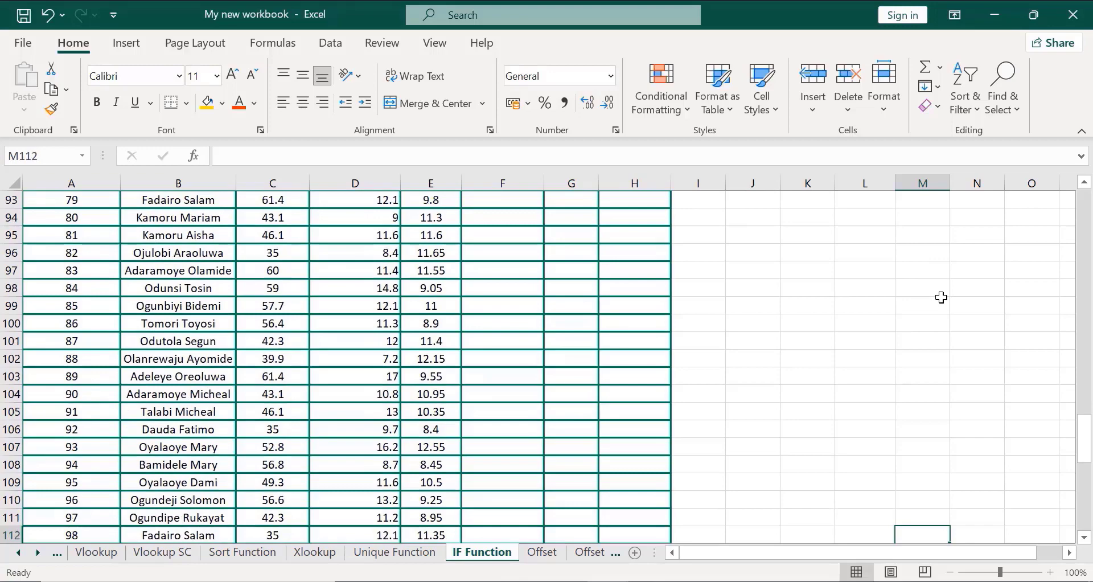
key("Down")
key("Down")
key("Down")
key("Down")
key("Down")
key("Down")
key("Down")
key("Down")
key("Down")
key("Down")
key("Down")
key("Down")
key("Down")
key("Down")
key("Down")
key("Down")
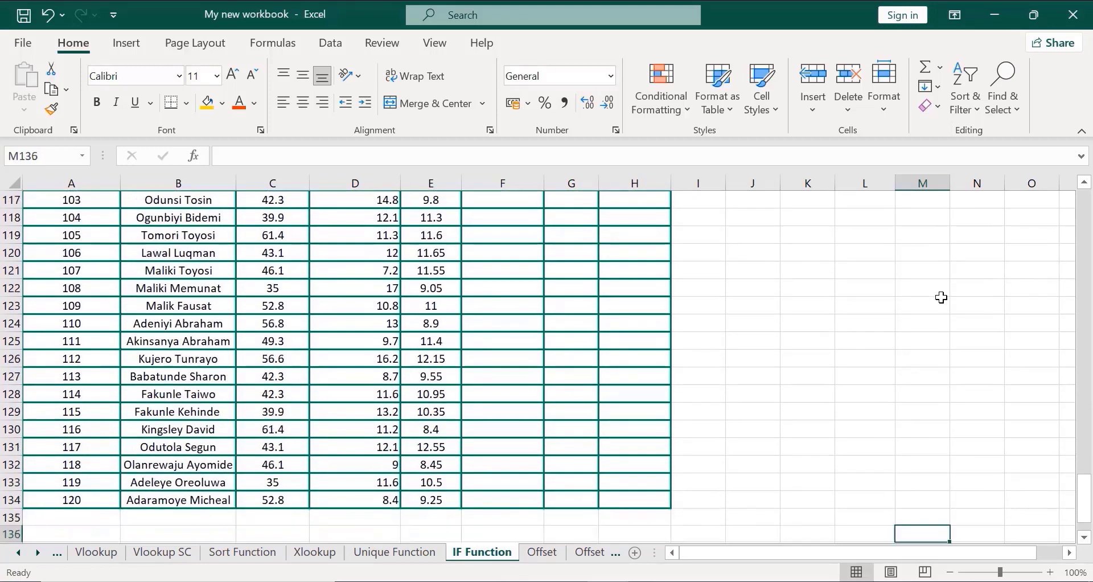
key("Up")
key("Up")
key("Up")
key("Up")
key("Up")
key("Up")
key("Up")
key("Up")
key("Up")
key("Up")
key("Up")
key("Up")
key("Up")
key("Up")
key("Up")
key("Up")
key("Up")
key("Up")
key("Up")
key("Up")
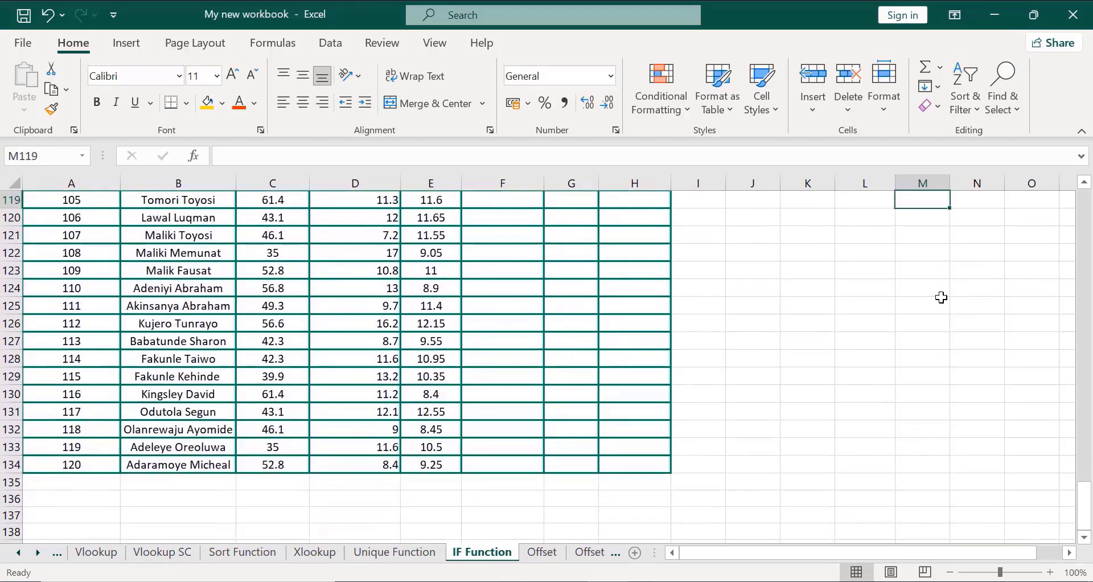
key("Up")
key("Up")
key("Up")
key("Up")
key("Up")
key("Up")
key("Up")
key("Up")
key("Up")
key("Up")
key("Up")
key("Up")
key("Up")
key("Up")
key("Up")
key("Up")
key("Up")
key("Up")
key("Up")
key("Up")
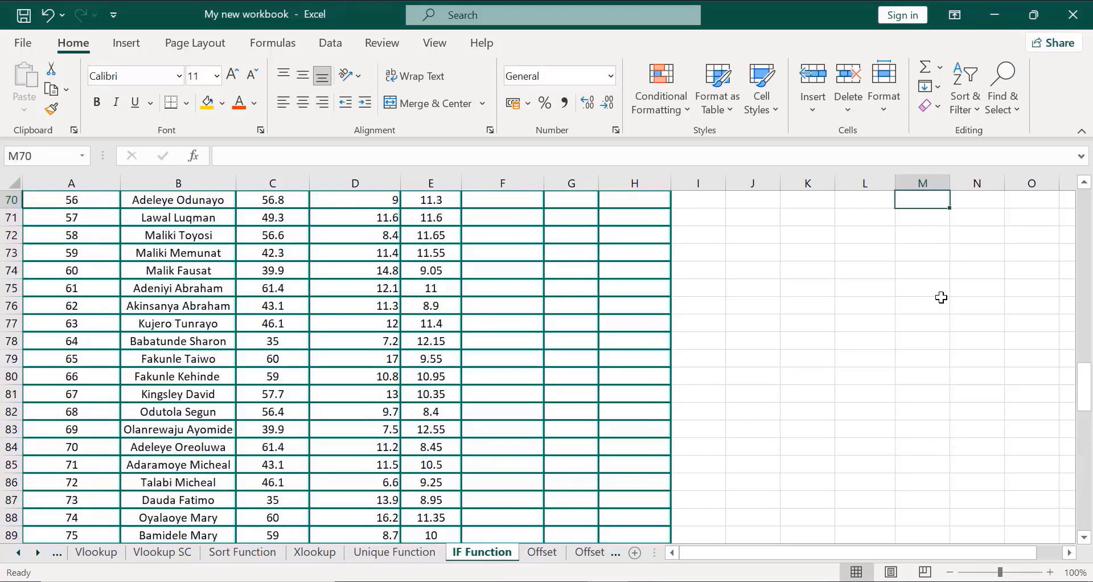
key("Up")
key("Up")
key("Up")
key("Up")
key("Up")
key("Up")
key("Up")
key("Up")
key("Up")
key("Up")
key("Up")
key("Up")
key("Up")
key("Up")
key("Up")
key("Up")
key("Up")
key("Up")
key("Up")
key("Up")
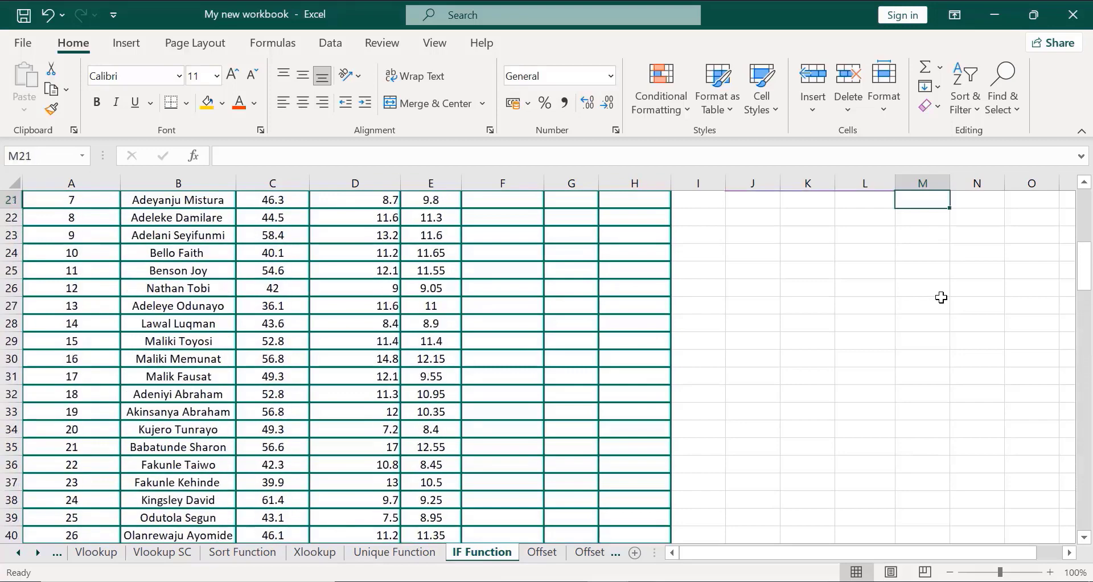
key("Up")
key("Up")
key("Up")
key("Up")
key("Up")
key("Up")
key("Up")
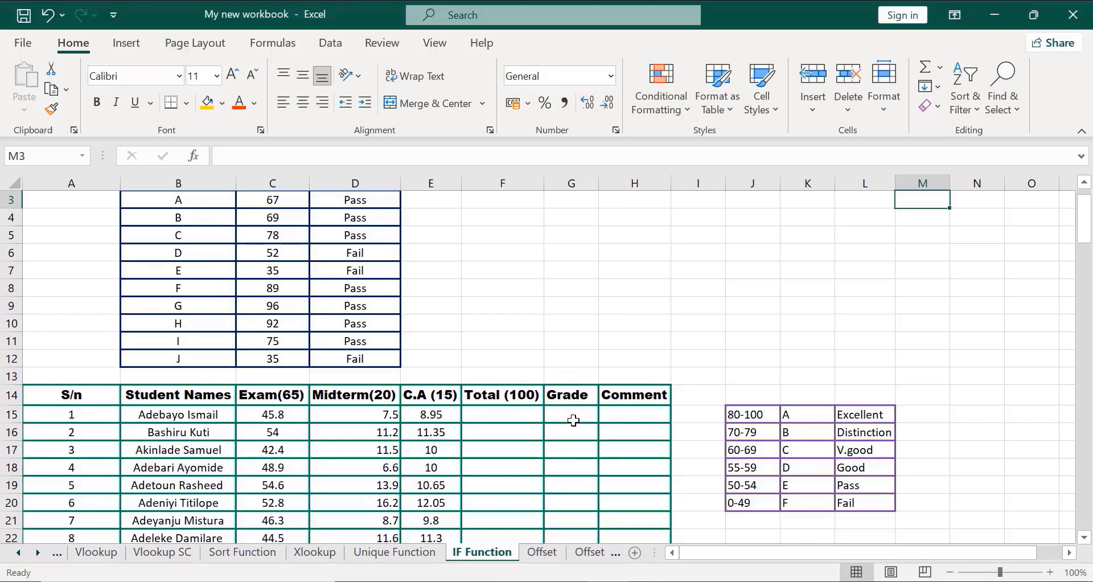
- Enter the formula =SUM(C15:E15) in cell F15 to total the first student's exam, midterm and C.A scores
left_click(517, 413)
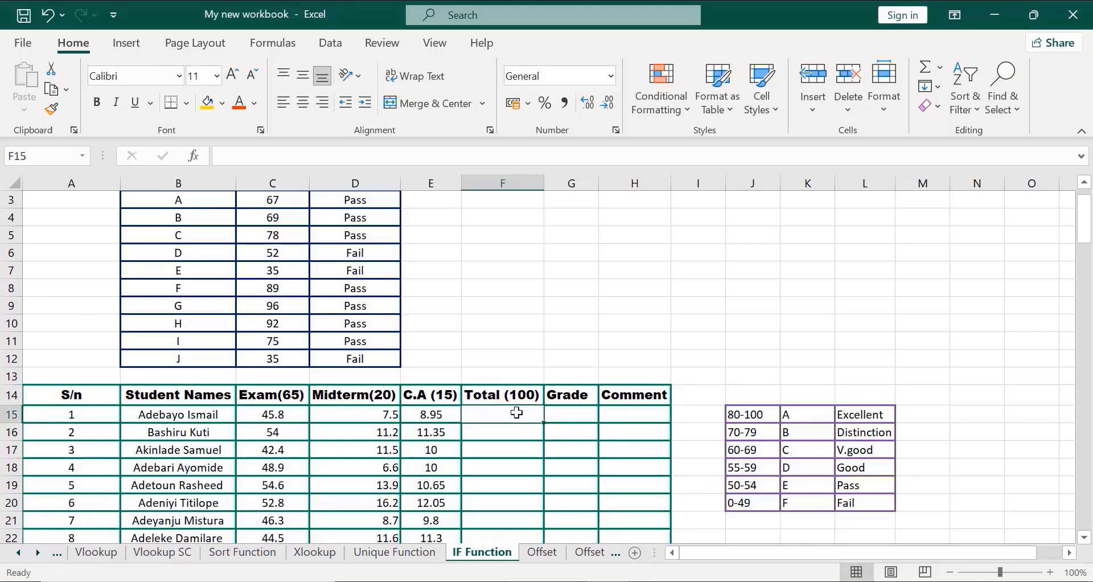
type("=")
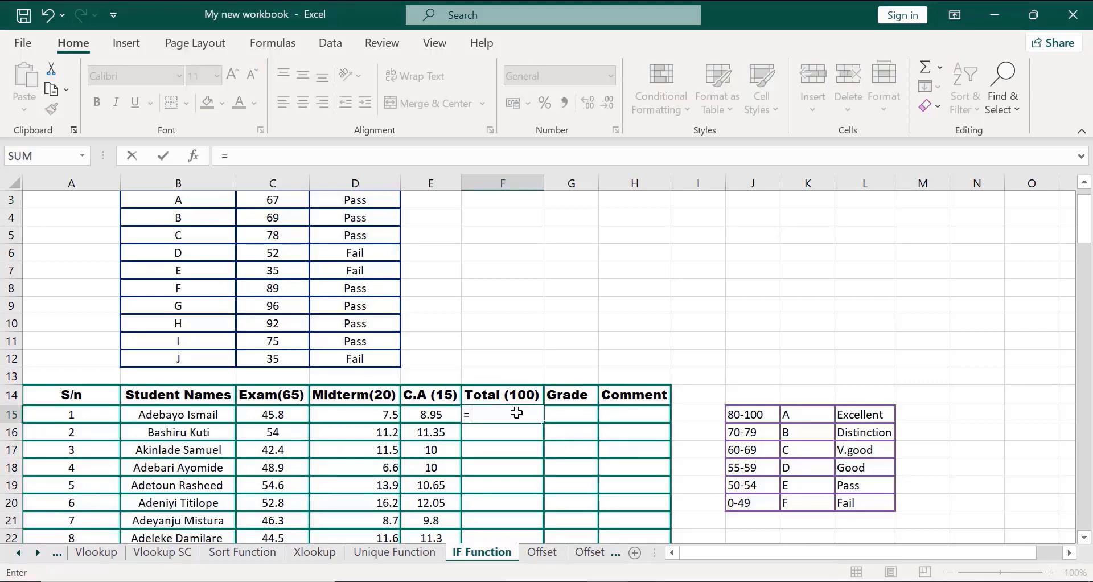
type("sum")
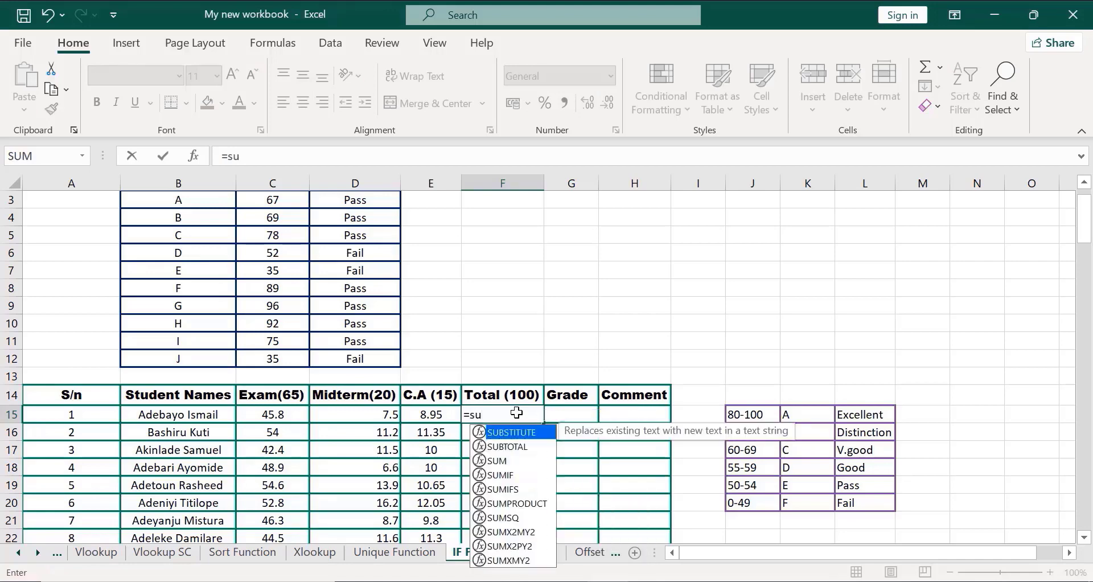
double_click(527, 432)
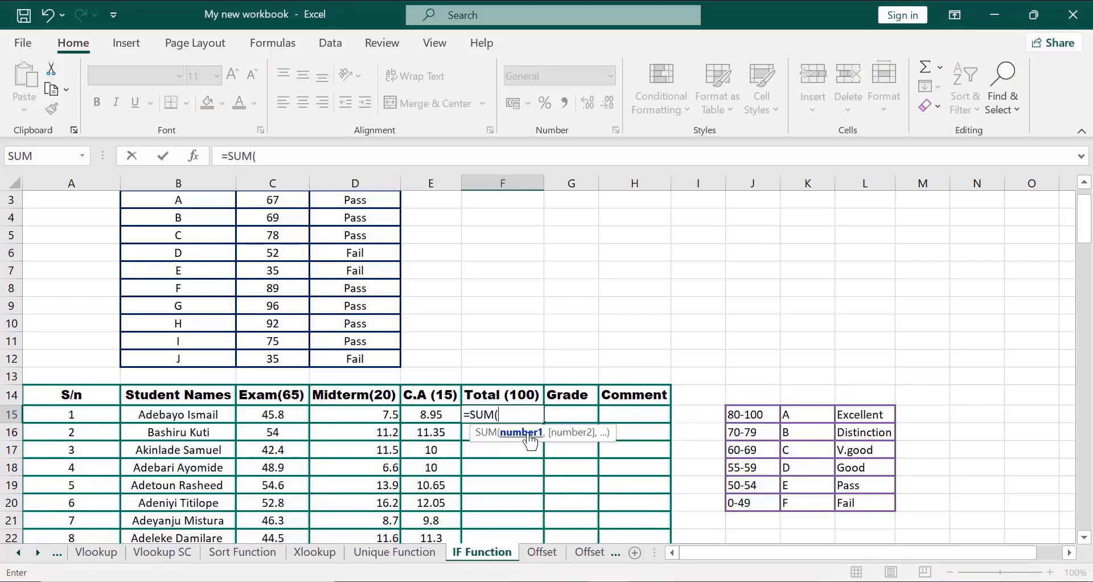
left_click(236, 410)
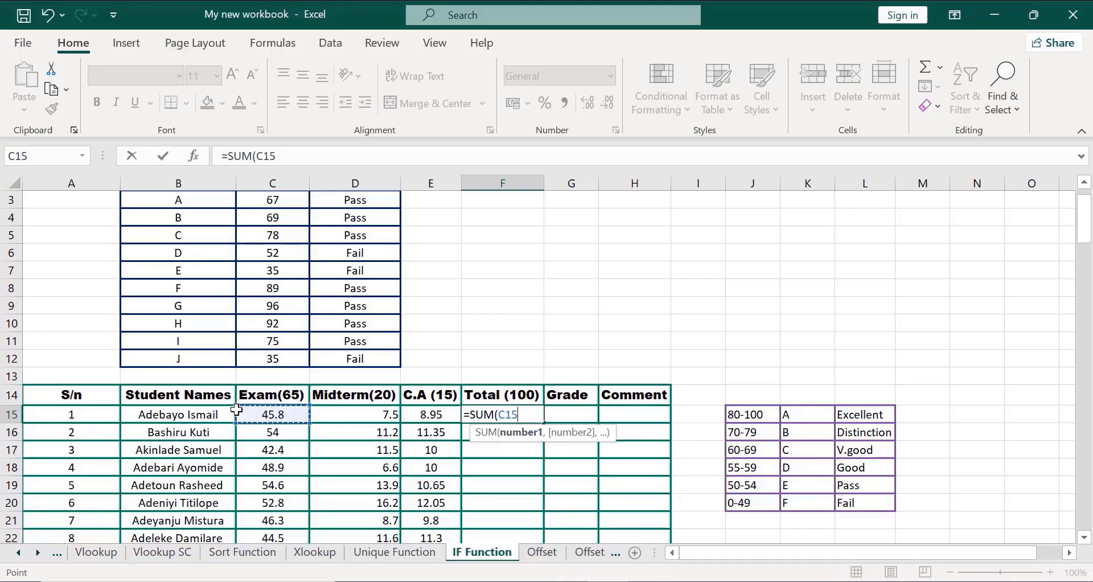
key("shift+Right")
key("shift+Right")
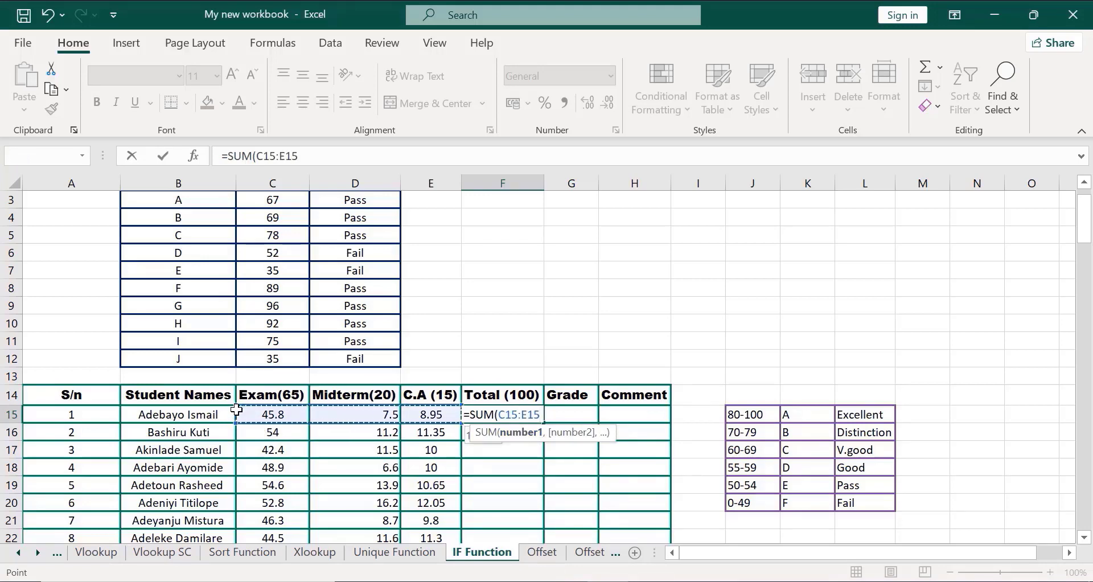
type(")")
key("Return")
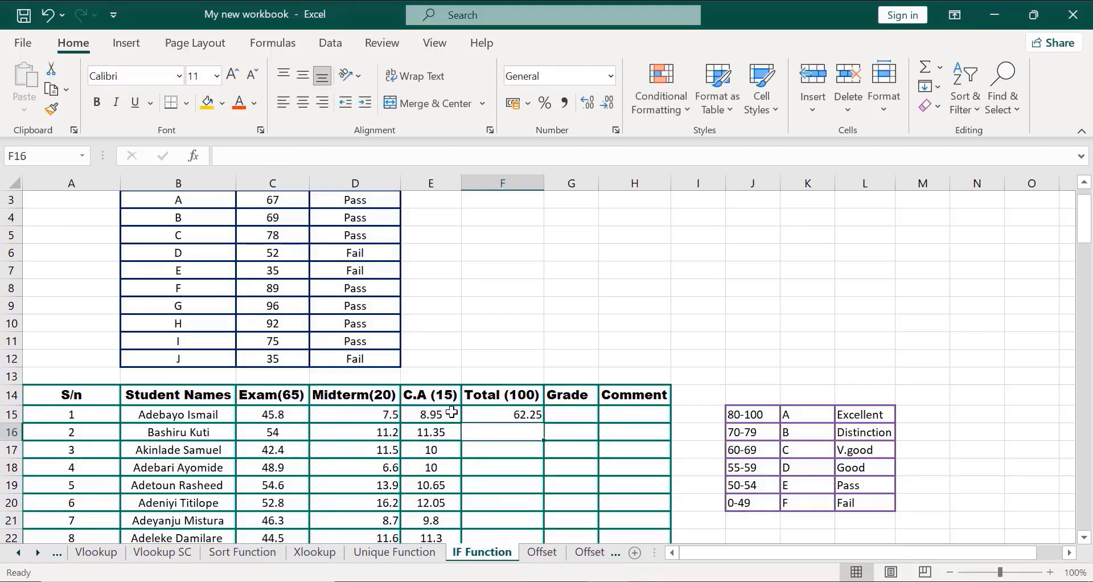
- Fill the SUM formula from F15 down the Total (100) column to the last student record in row 134
left_click(501, 411)
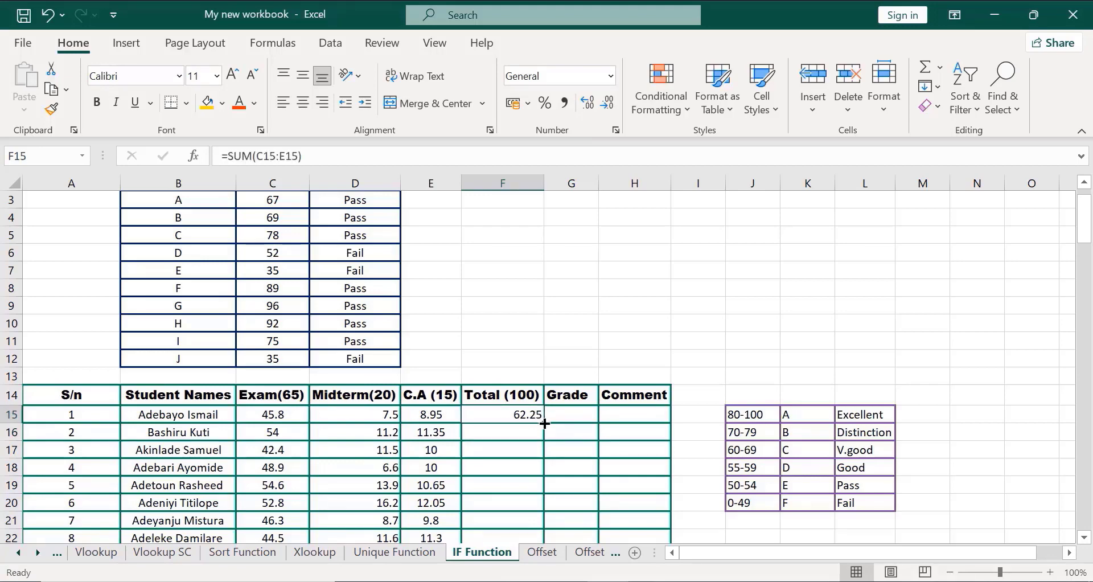
double_click(543, 423)
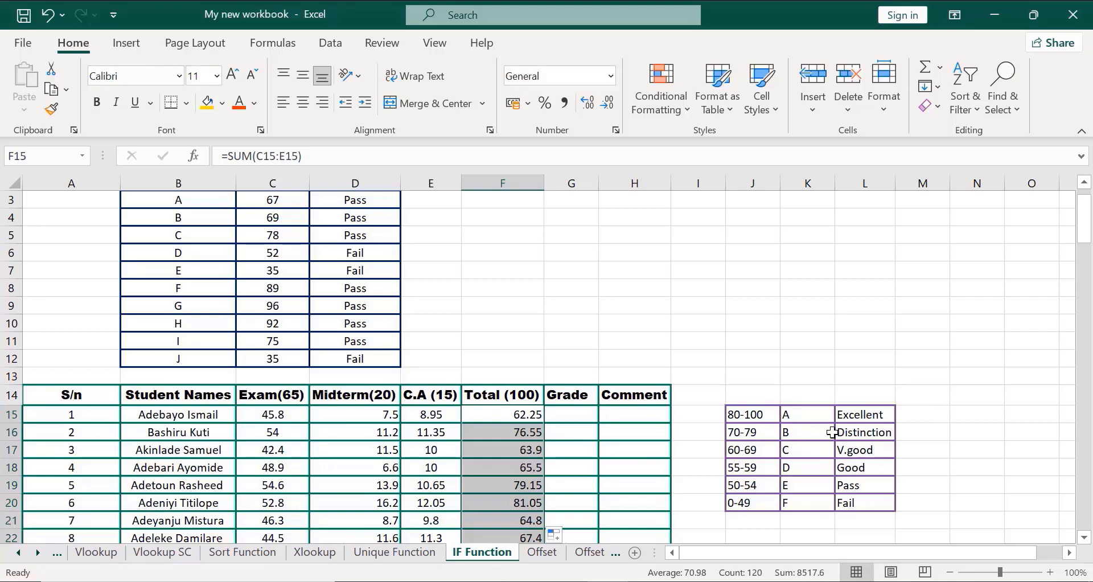
key("ctrl+shift+Down")
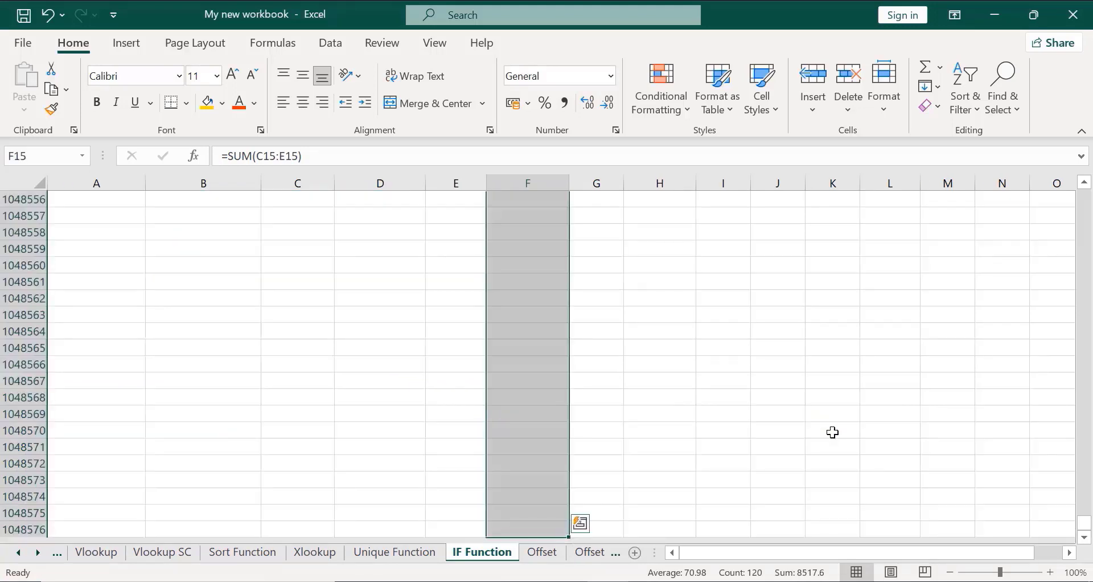
key("ctrl+shift+Up")
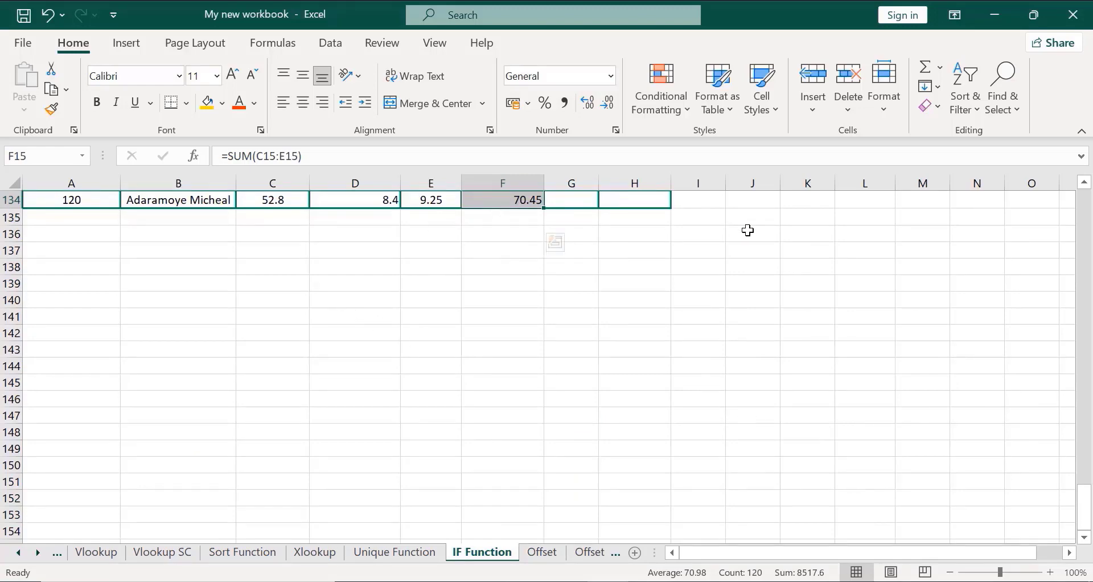
- Look through the filled Total (100) column down the student records and return to the top of the table
key("Up")
key("Up")
key("Up")
key("Up")
key("Up")
key("Up")
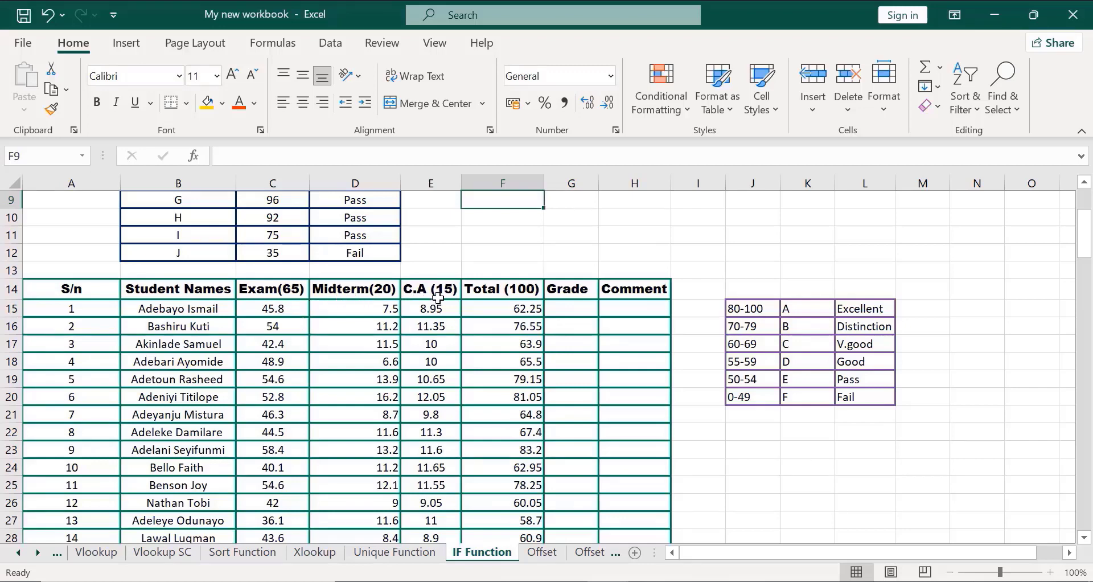
key("Down")
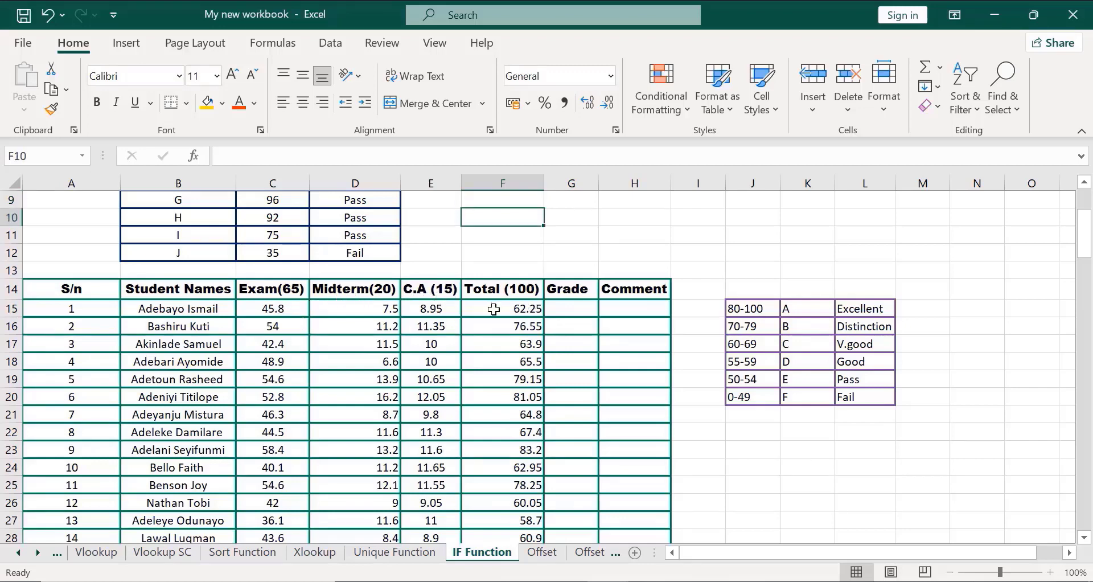
left_click(494, 309)
key("Down")
key("Down")
key("Down")
key("Down")
key("Down")
key("Down")
key("Down")
key("Down")
key("Down")
key("Down")
key("Down")
key("Down")
key("Down")
key("Down")
key("Down")
key("Down")
key("Down")
key("Down")
key("Down")
key("Down")
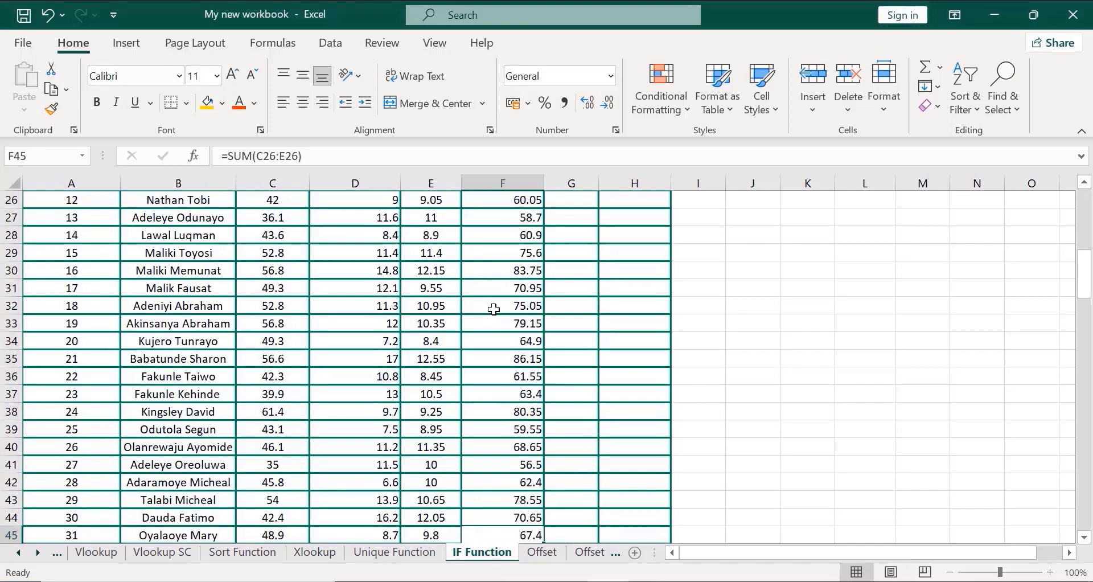
key("Down")
key("Down")
key("Down")
key("Down")
key("Down")
key("Down")
key("Down")
key("Down")
key("Down")
key("Down")
key("Down")
key("Down")
key("Down")
key("Down")
key("Down")
key("Down")
key("Down")
key("Down")
key("Down")
key("Down")
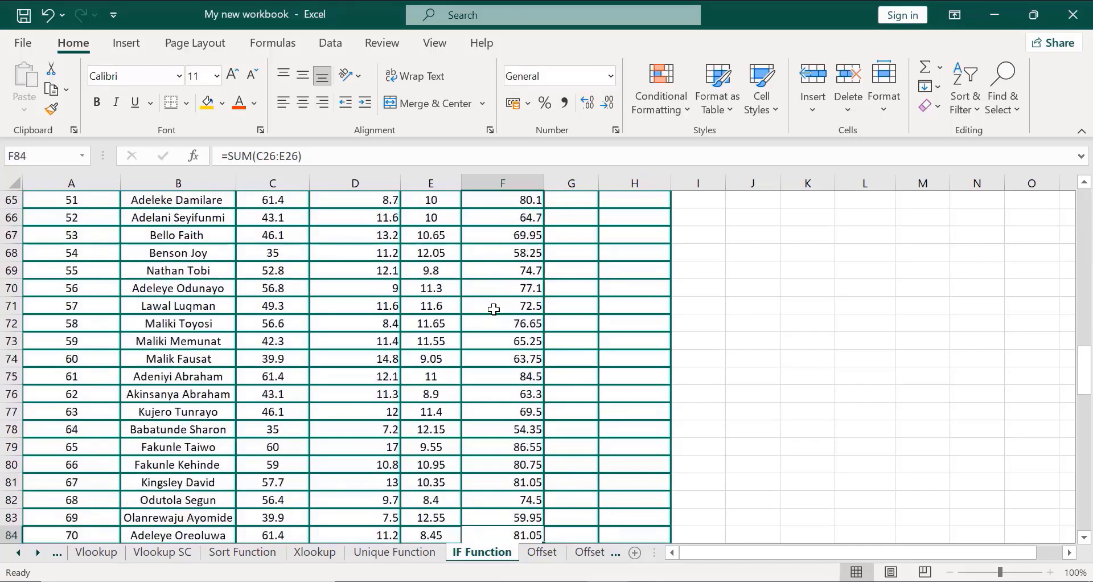
key("Down")
key("Down")
key("Down")
key("Down")
key("Down")
key("Down")
key("Down")
key("Down")
key("Down")
key("Down")
key("Down")
key("Down")
key("Down")
key("Down")
key("Down")
key("Down")
key("Down")
key("Down")
key("Down")
key("Up")
key("Up")
key("Up")
key("Up")
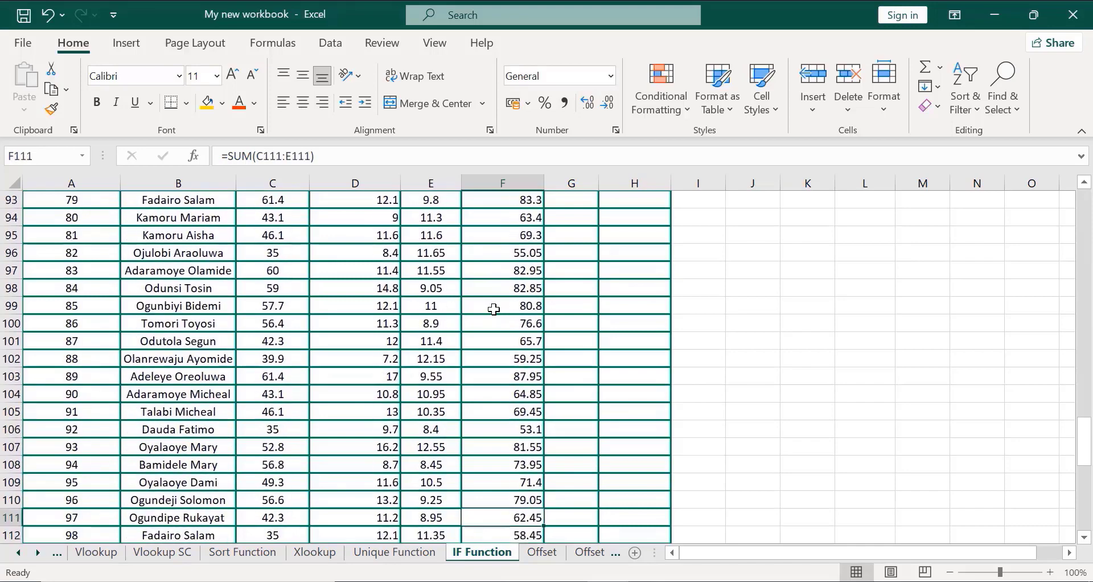
key("Up")
key("Up")
key("Up")
key("Up")
key("Up")
key("Up")
key("Up")
key("Up")
key("Up")
key("Up")
key("Up")
key("Up")
key("Up")
key("Up")
key("Up")
key("Up")
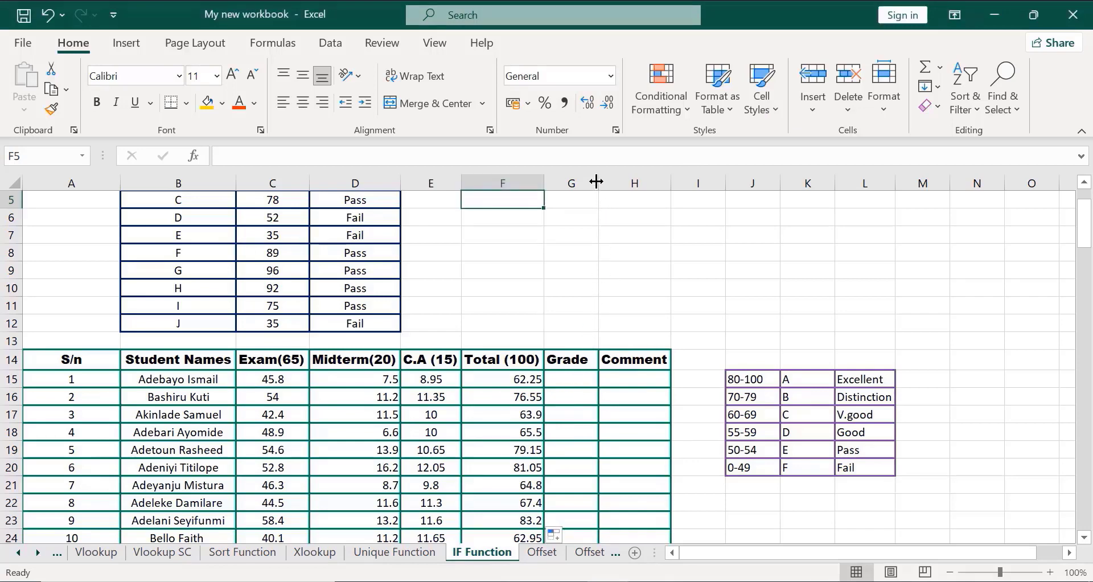
- Widen the Grade column slightly
left_click_drag(598, 183, 611, 188)
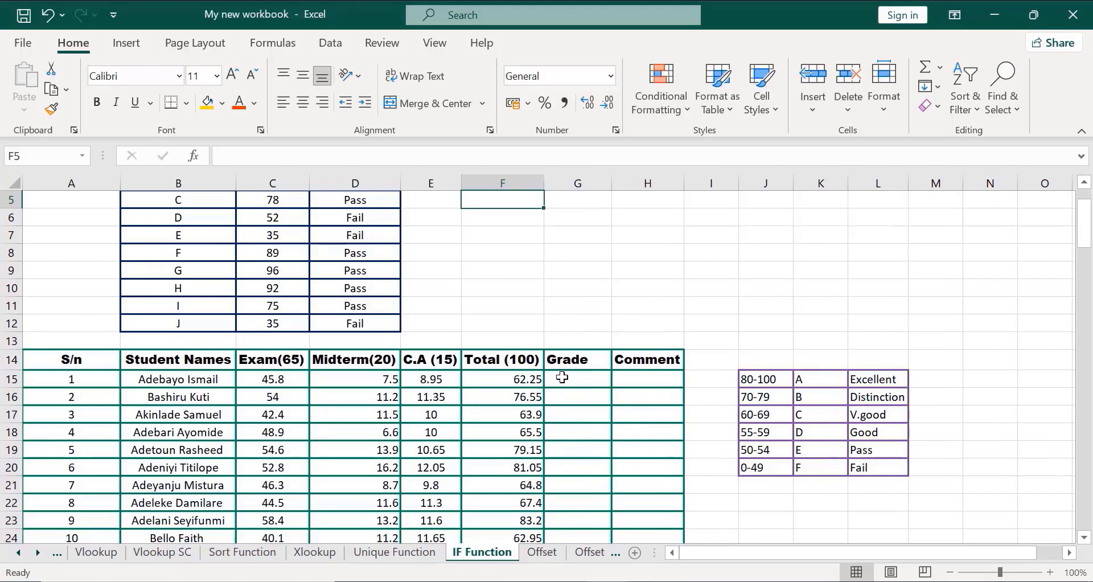
left_click(562, 378)
type("=")
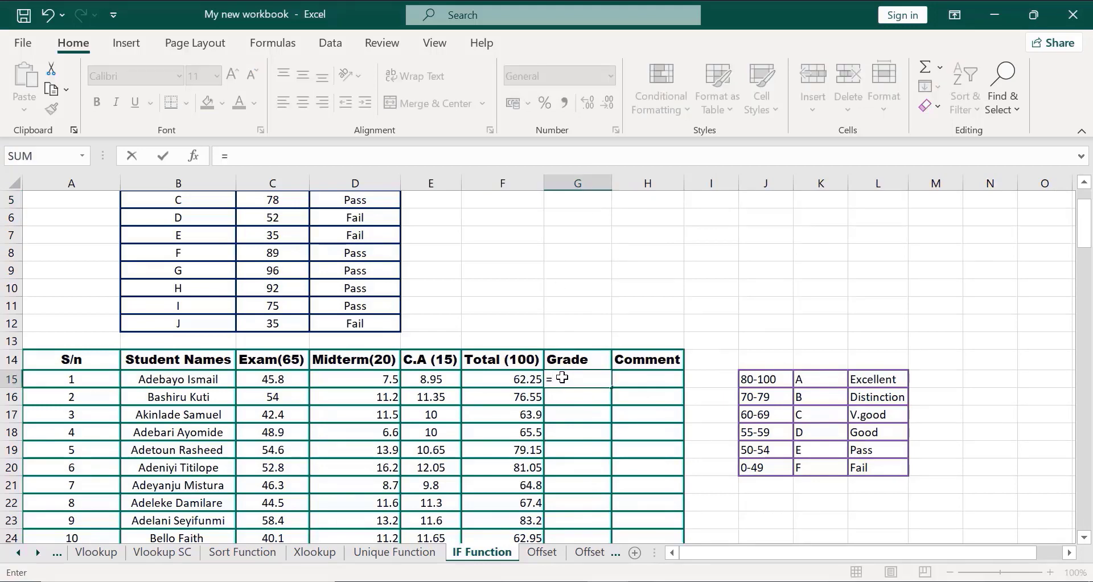
type("if")
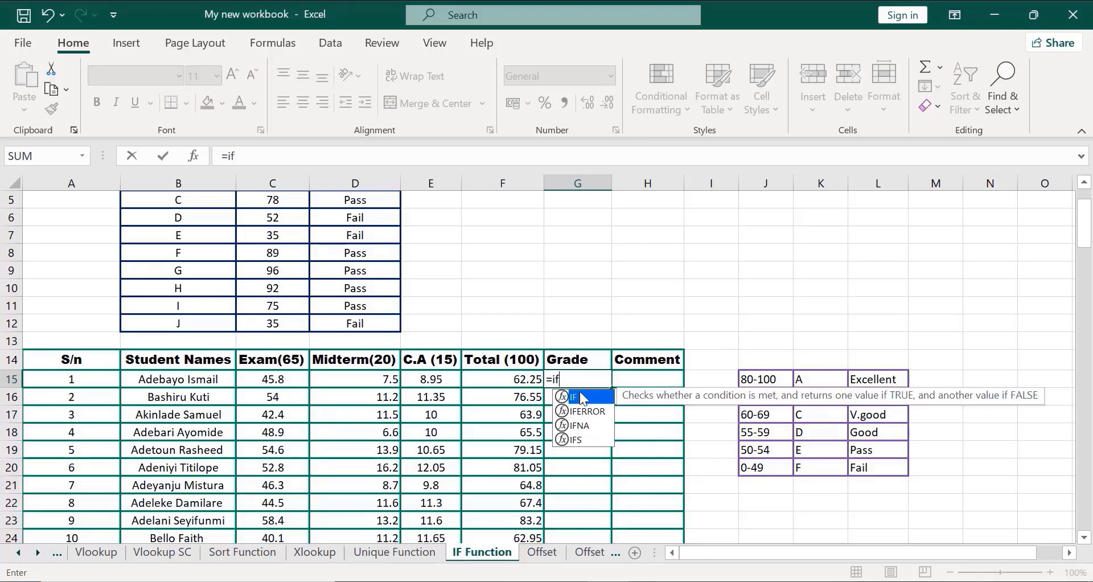
double_click(573, 396)
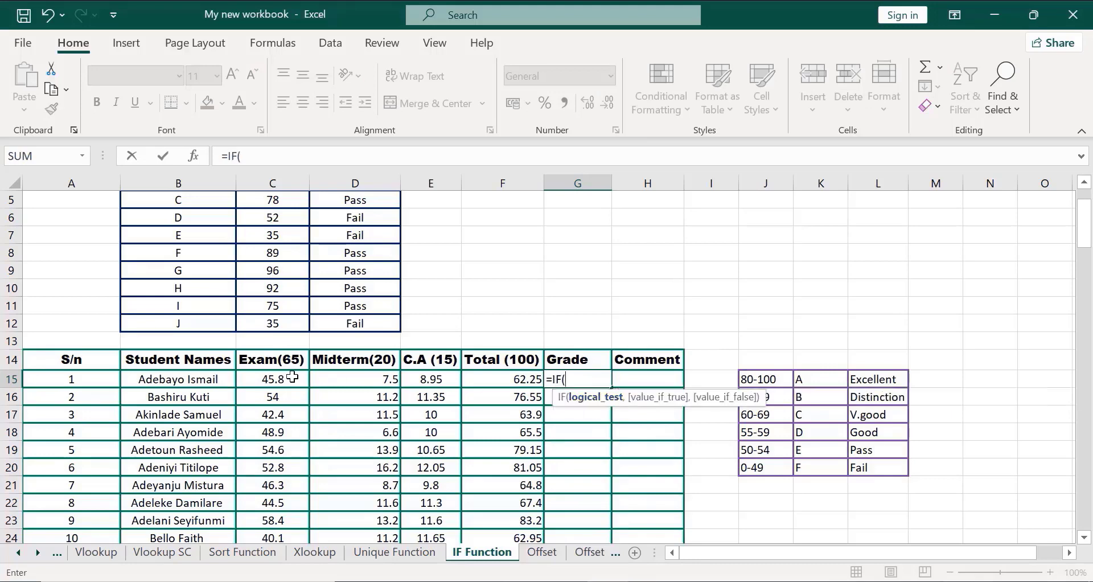
left_click(513, 384)
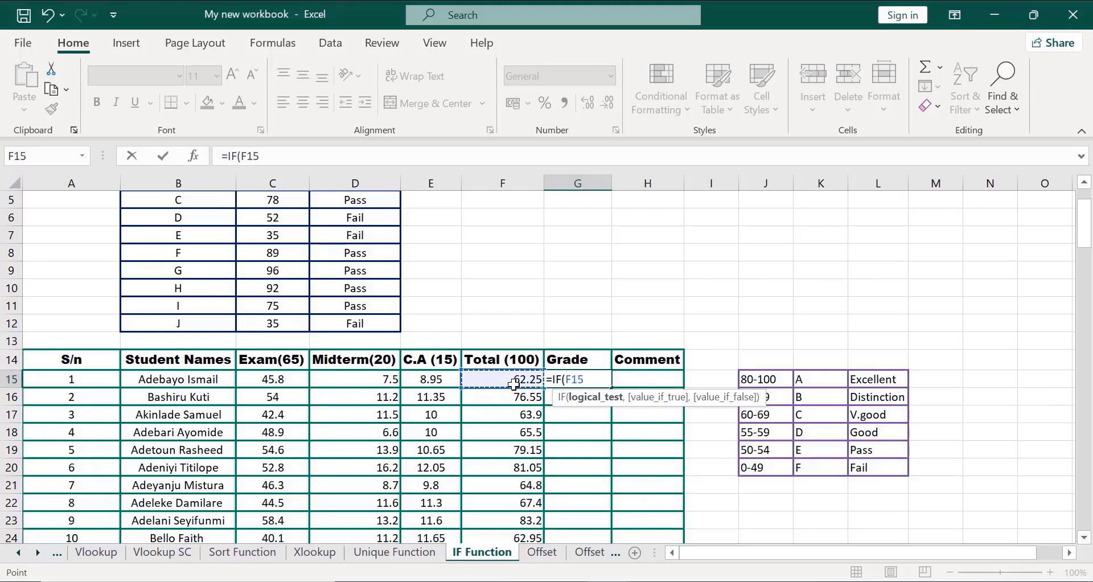
type(">")
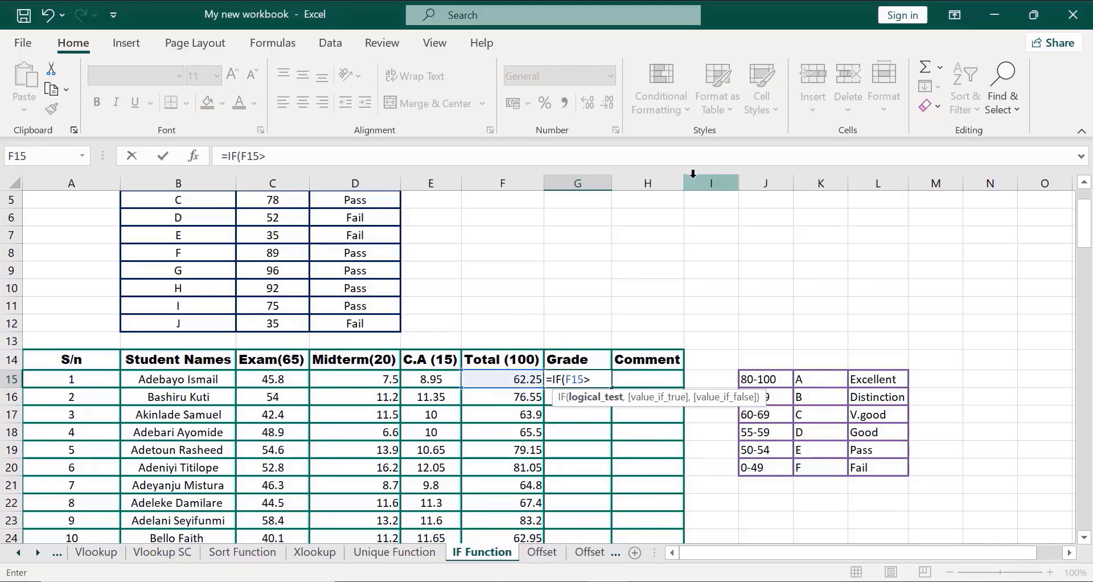
key("BackSpace")
key("BackSpace")
key("BackSpace")
key("BackSpace")
key("BackSpace")
key("BackSpace")
key("BackSpace")
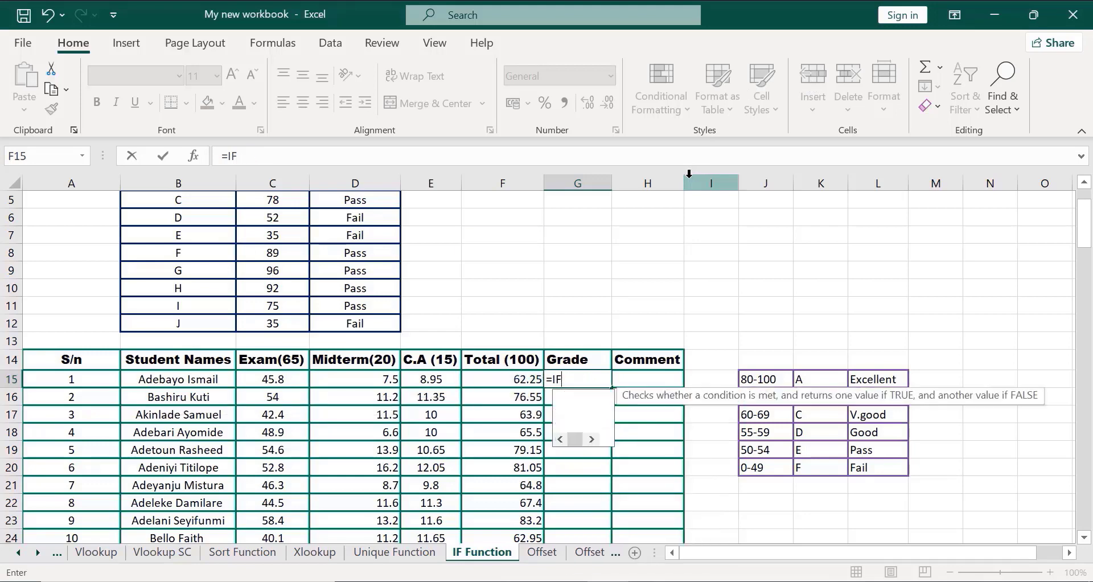
key("BackSpace")
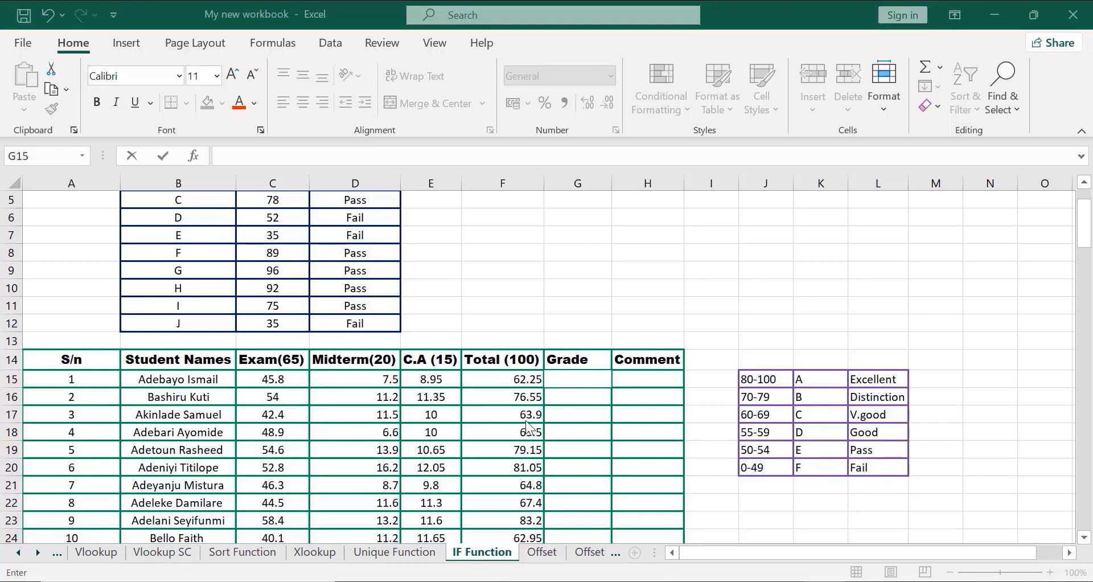
left_click(562, 380)
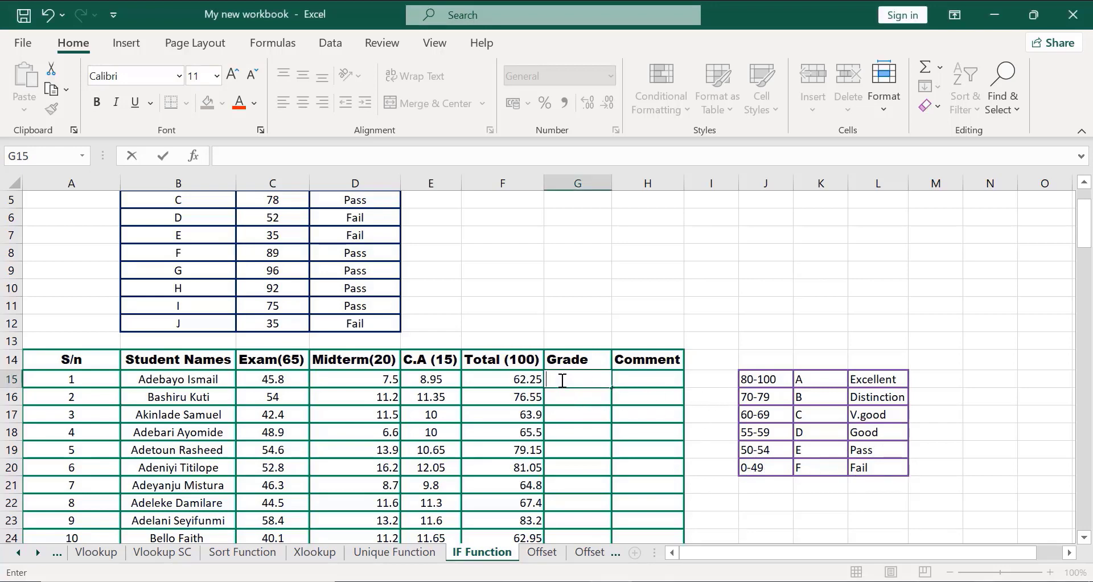
type("=")
type("if")
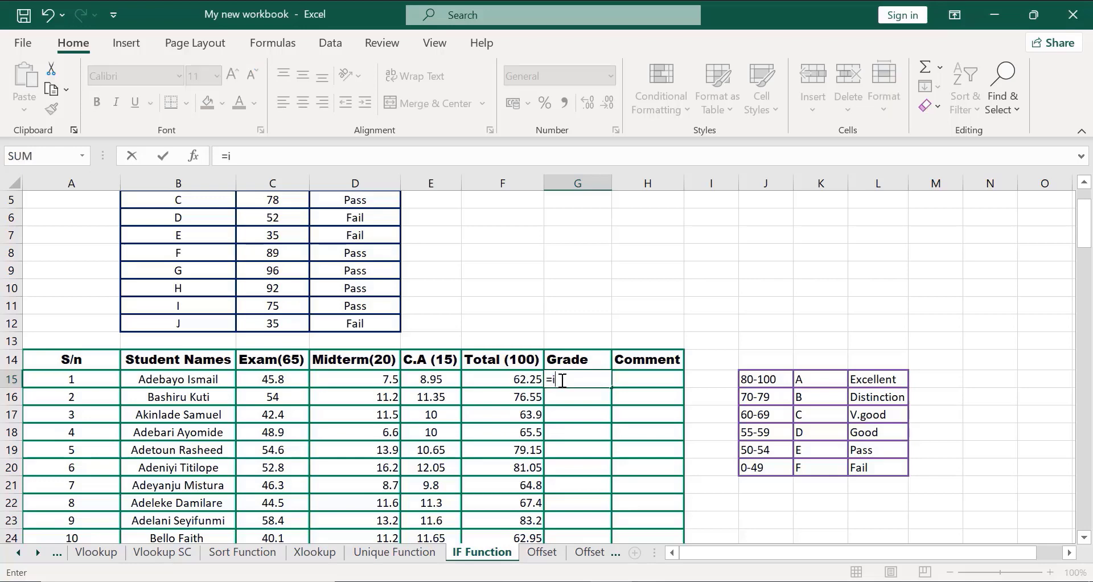
left_click(743, 92)
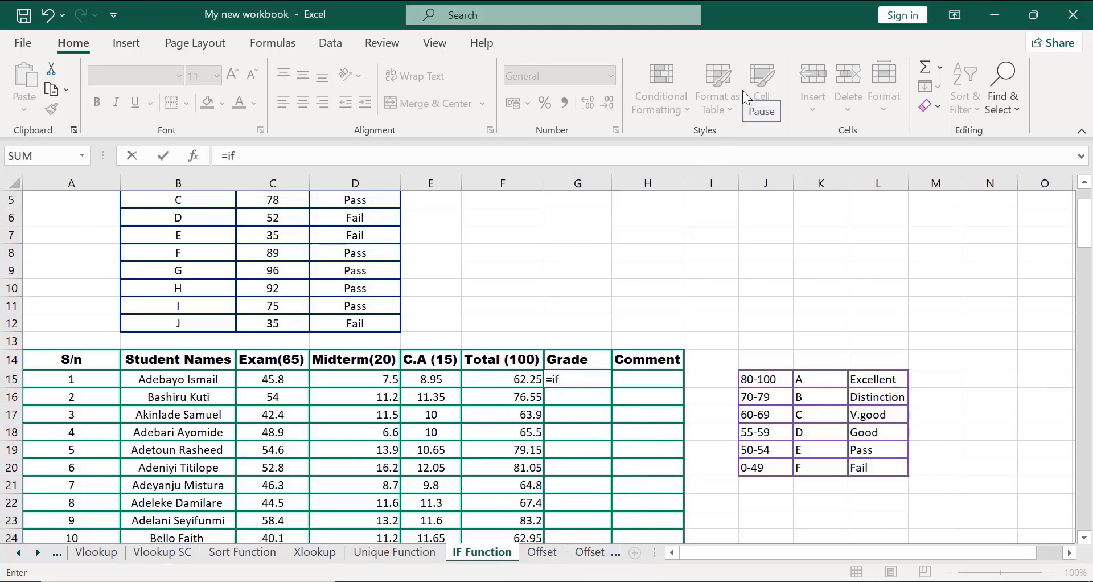
left_click(562, 380)
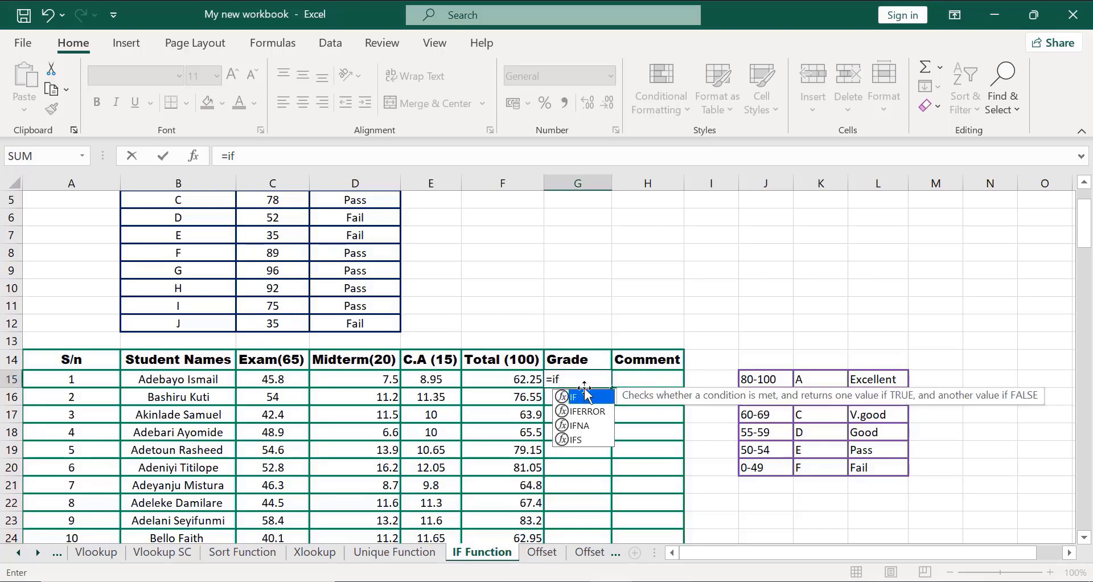
key("ctrl+Return")
left_click_drag(586, 388, 588, 401)
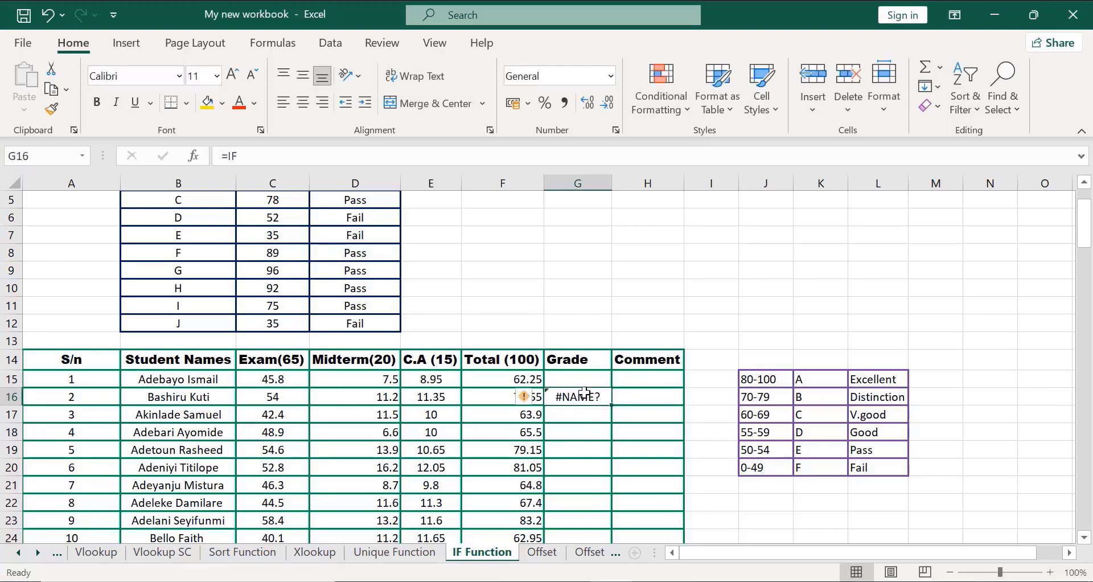
key("ctrl+z")
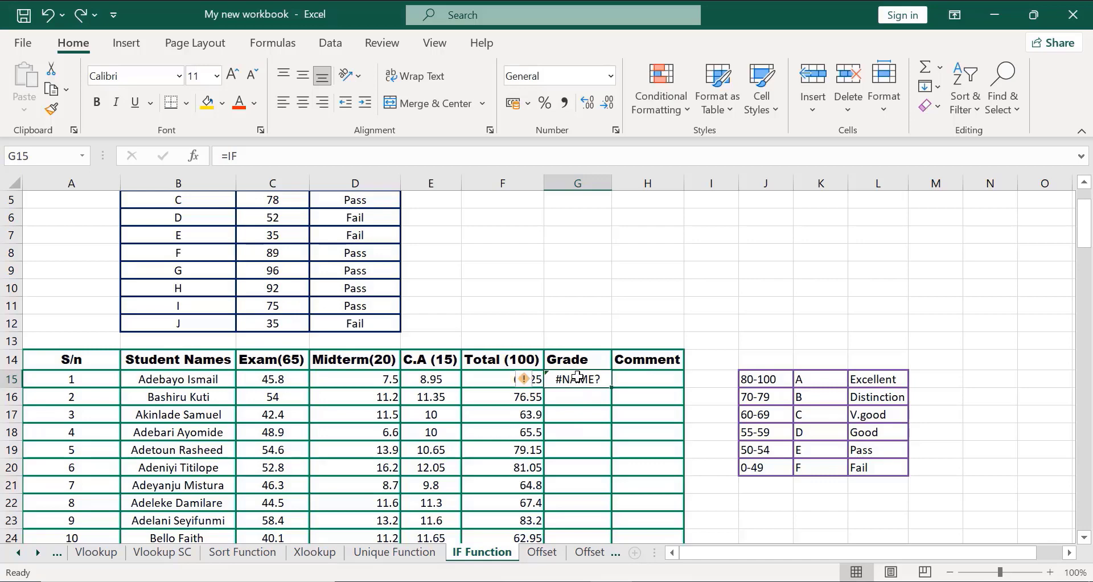
key("Delete")
- Begin an IF formula in cell G15 for the first student's grade with the logical test F15>=80
type("=if")
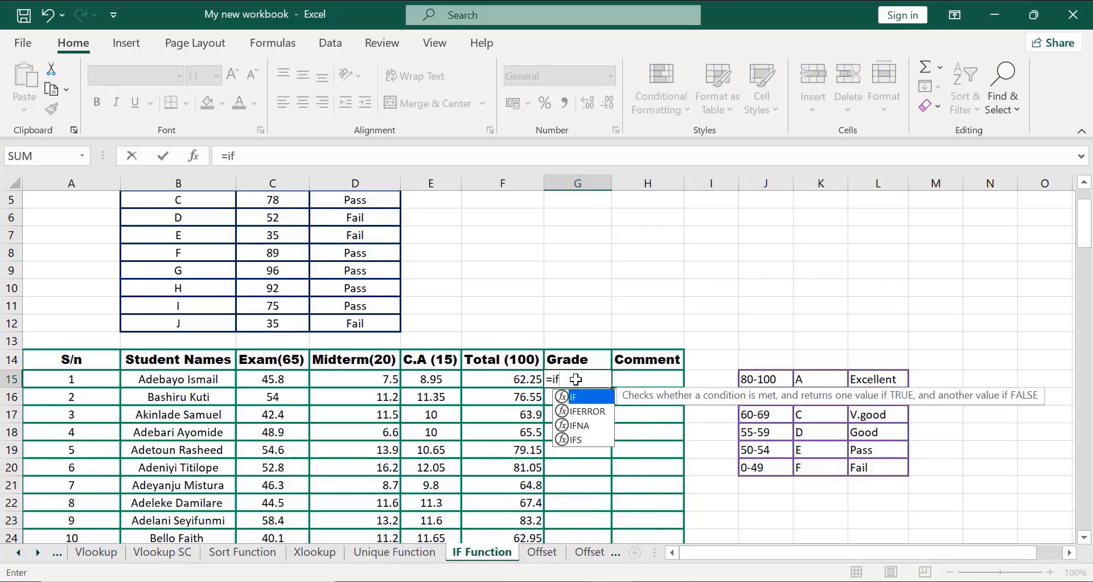
double_click(582, 398)
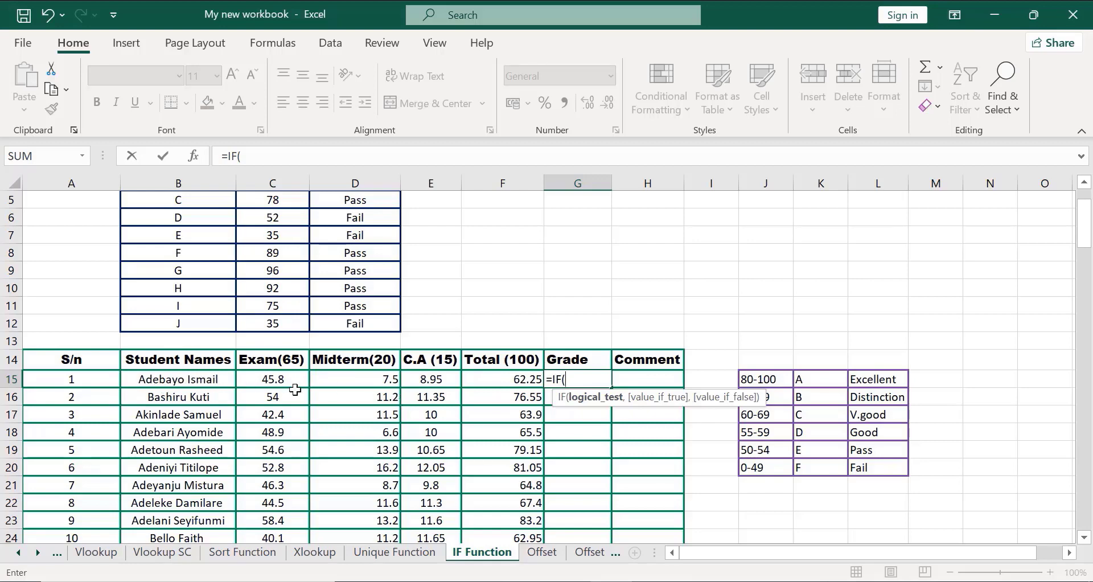
left_click(484, 386)
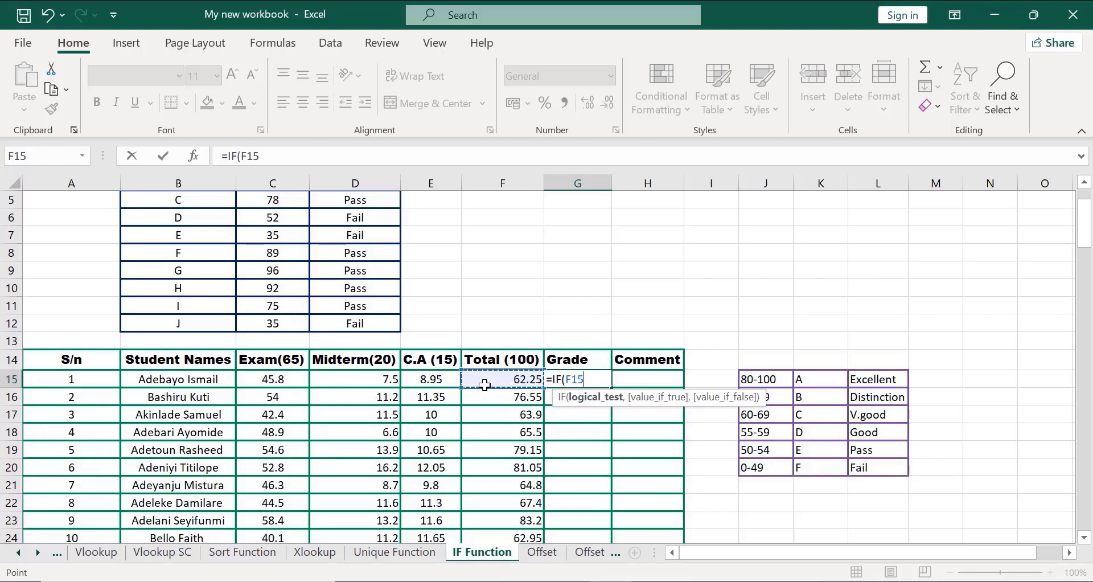
type(">=")
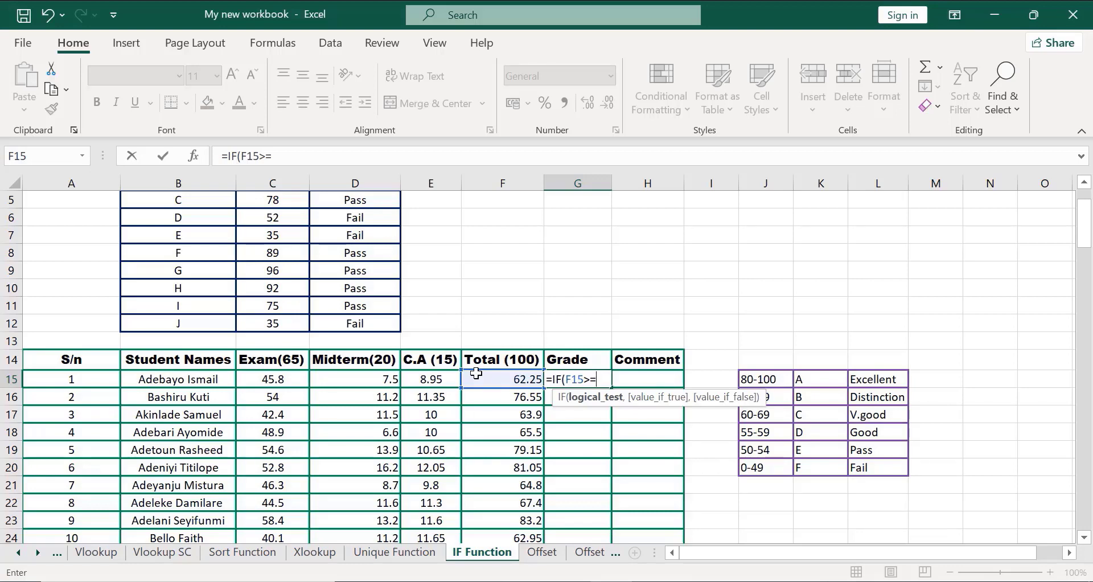
left_click(738, 98)
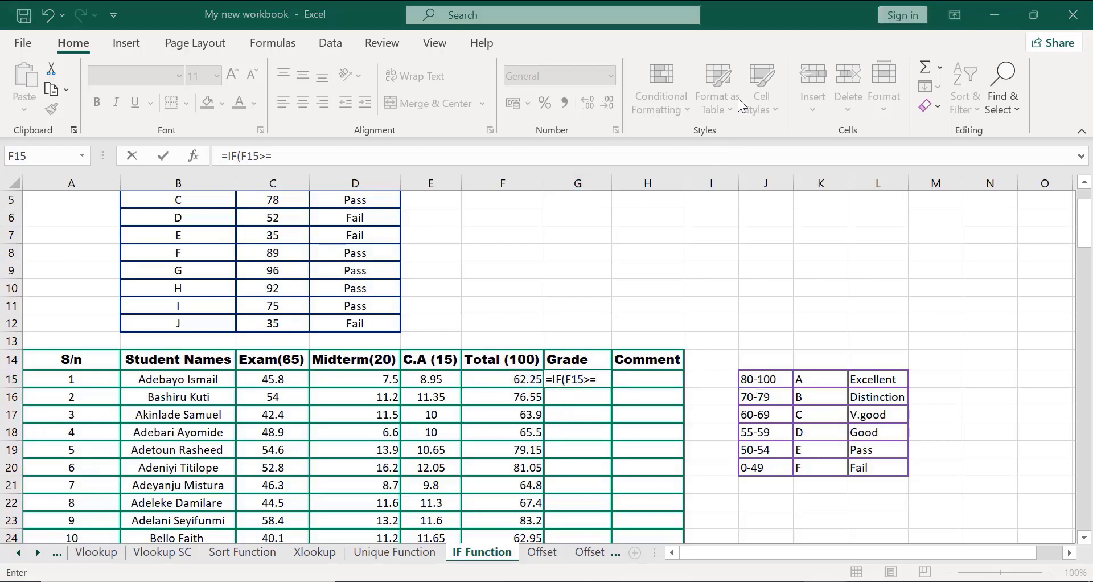
left_click(605, 379)
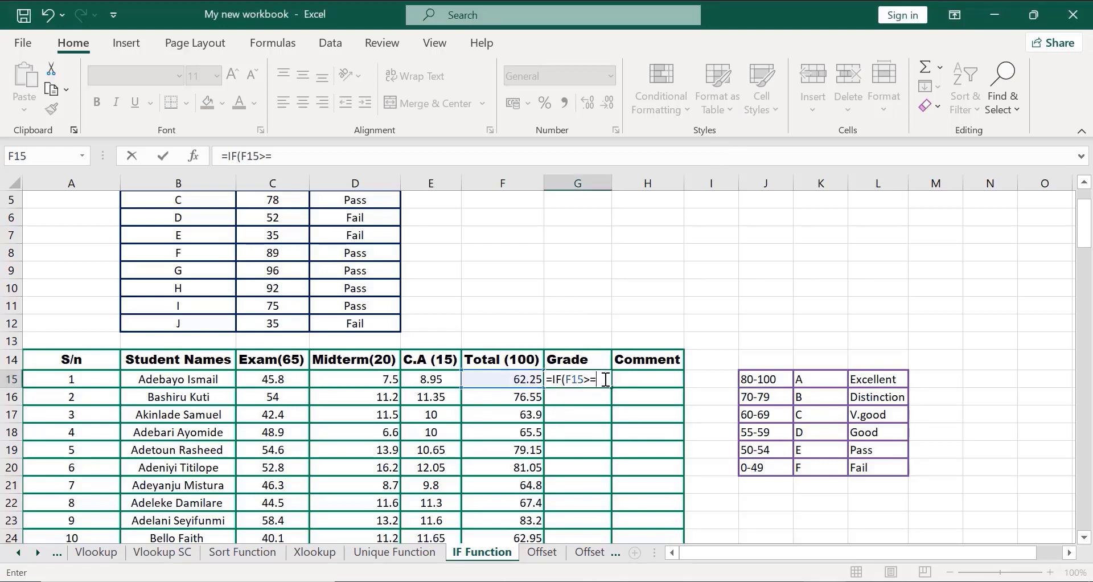
type("80")
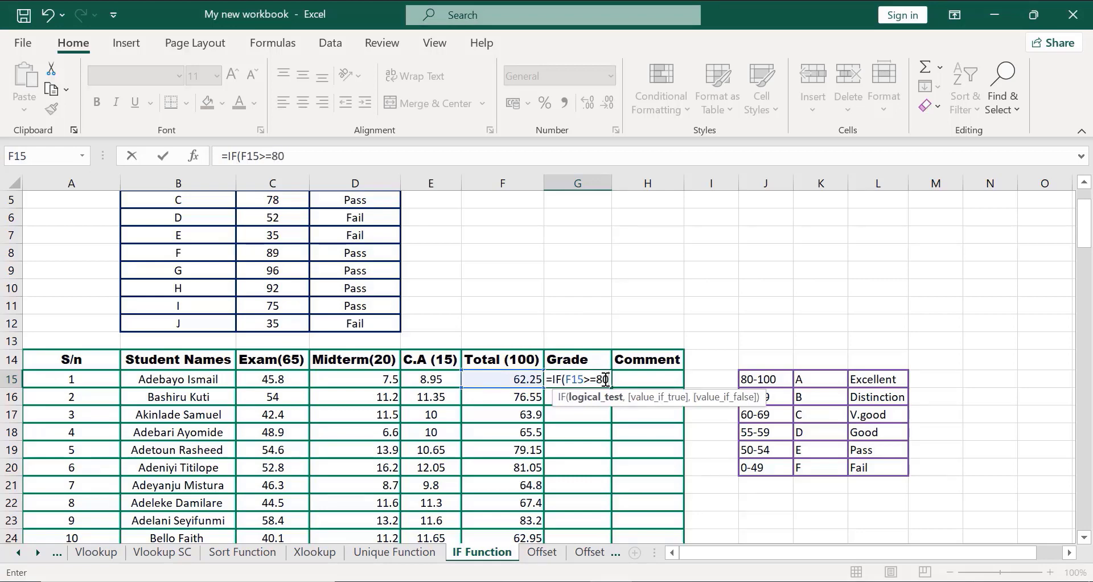
- Give the F15>=80 test in the Grade formula the value-if-true result "A"
left_click(748, 90)
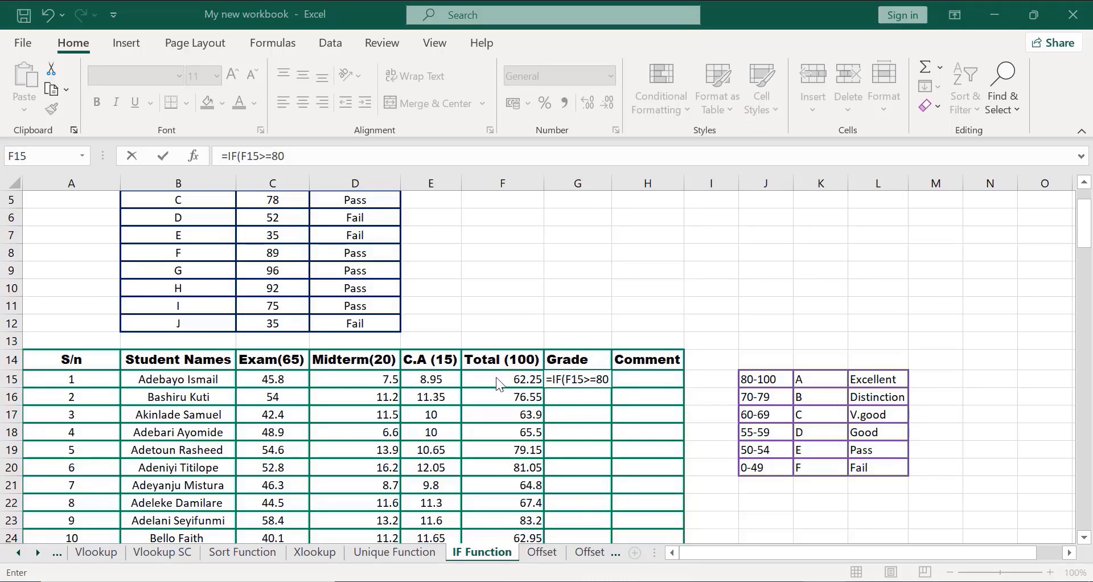
left_click(612, 379)
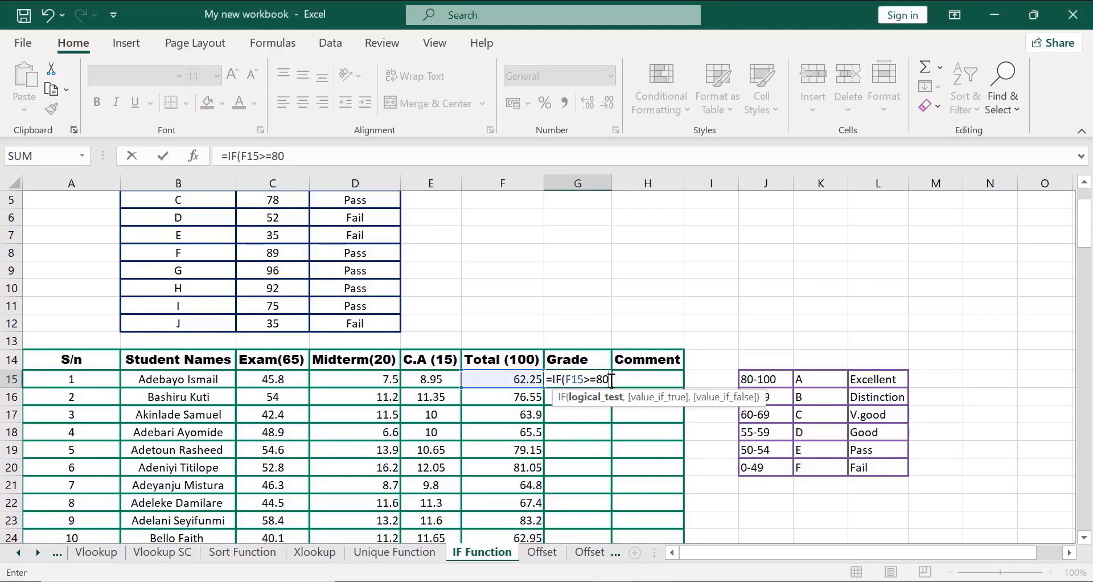
type(",")
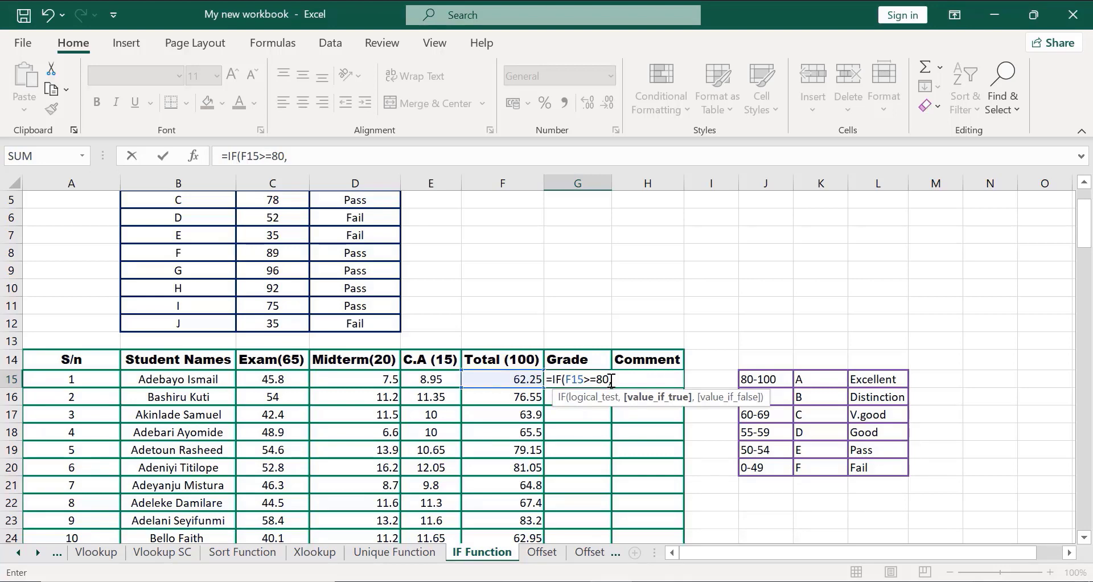
type("A")
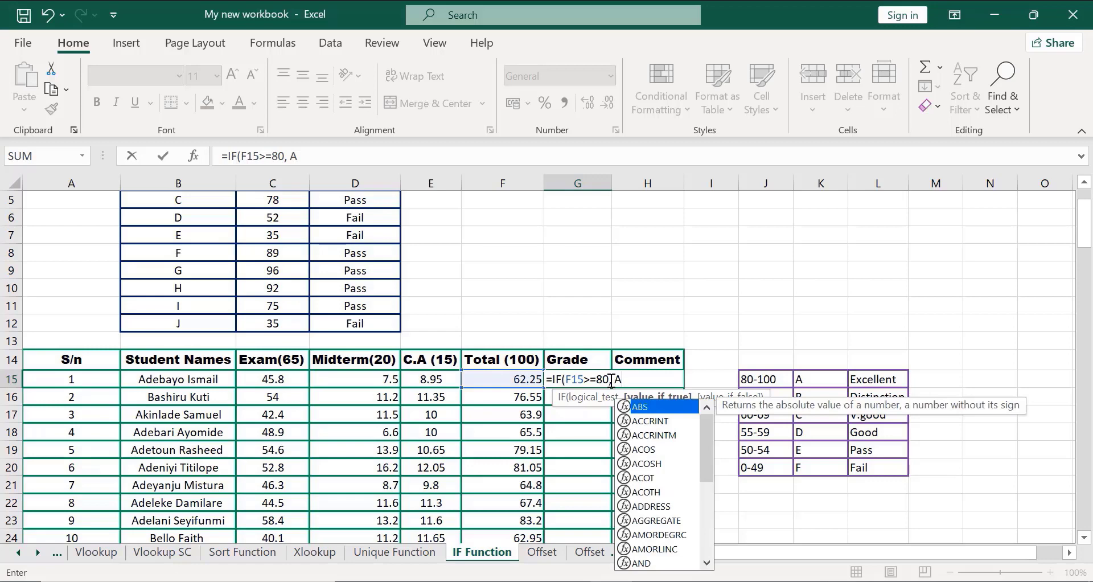
key("BackSpace")
key("BackSpace")
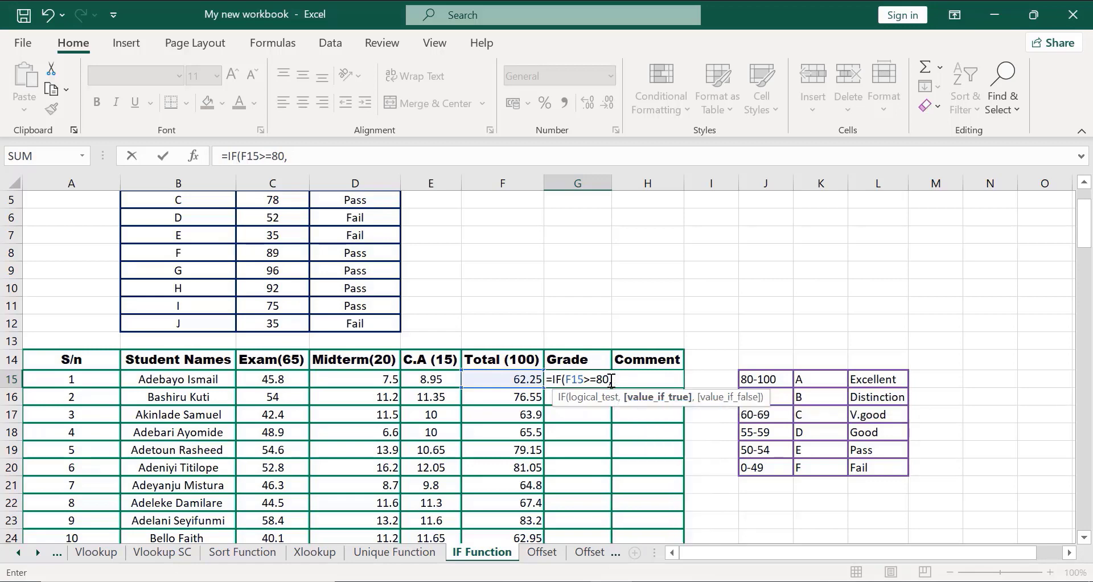
type("\"A\",")
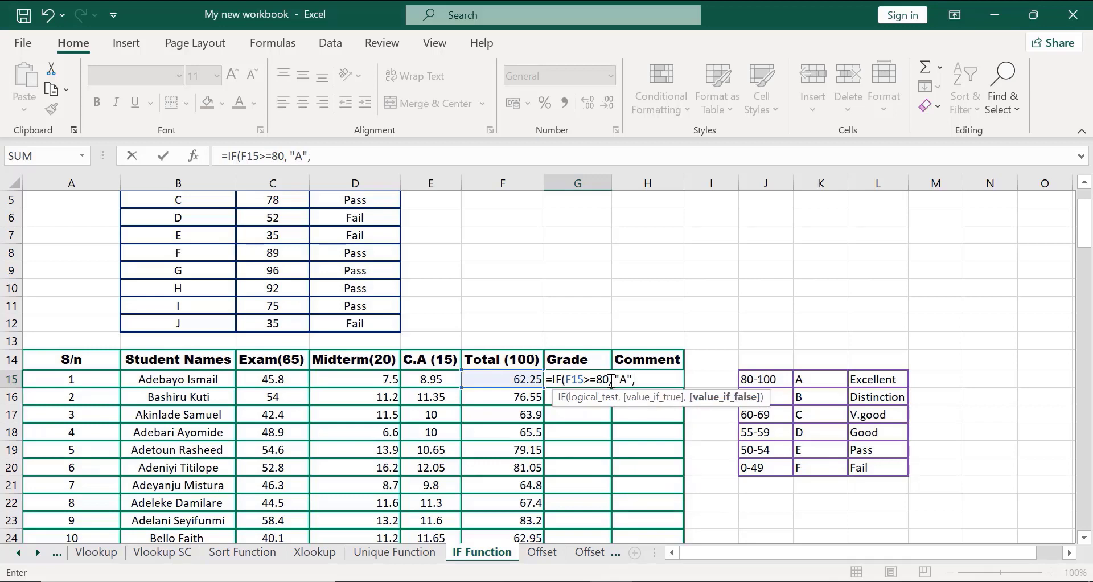
- Nest a second IF in the G15 formula that tests F15>=70 and returns "B"
type("if")
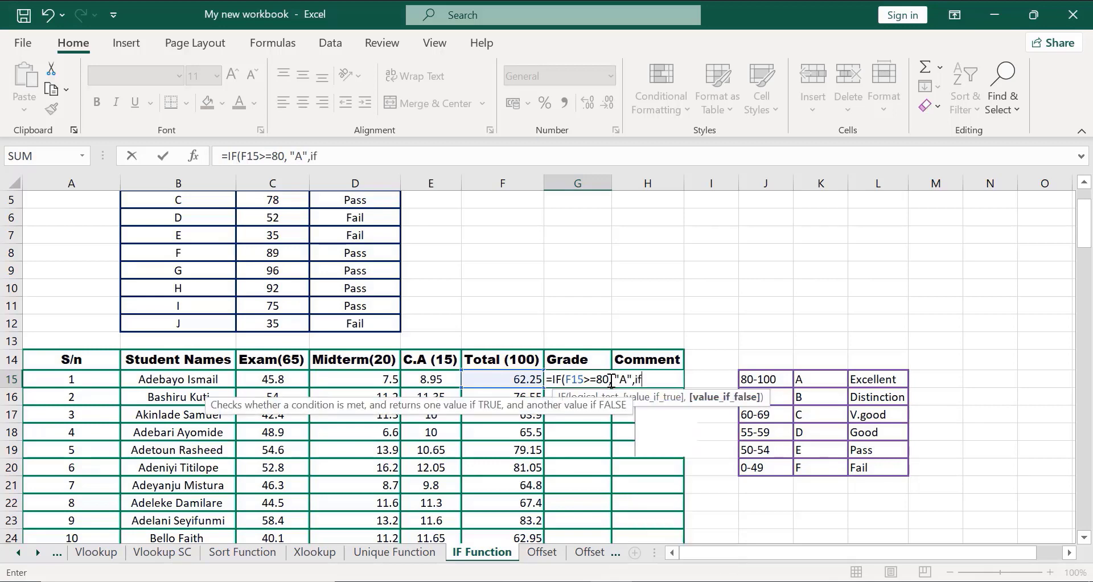
key("Tab")
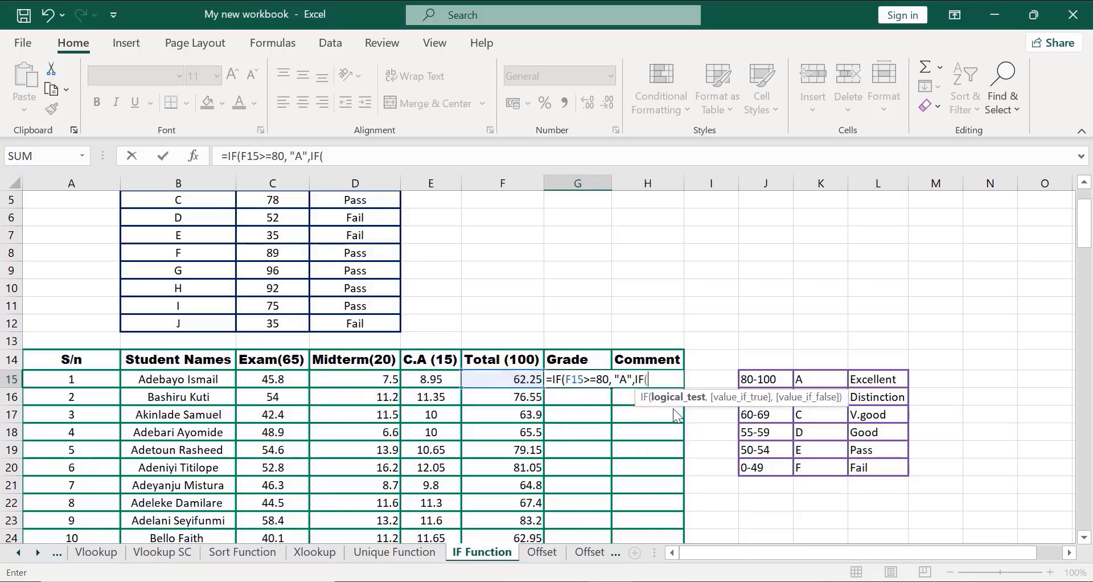
left_click(509, 380)
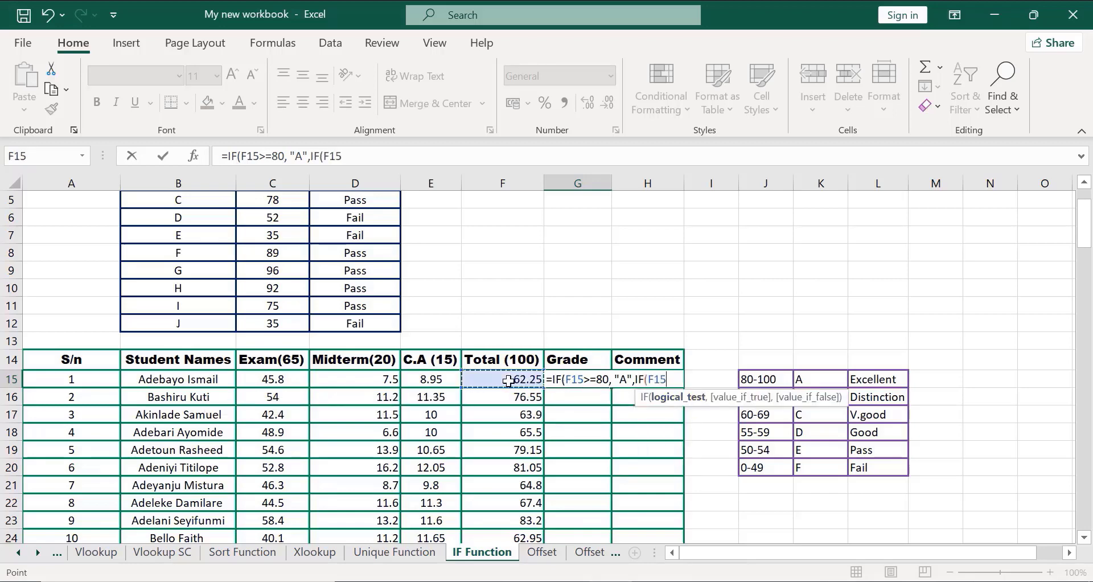
type(">")
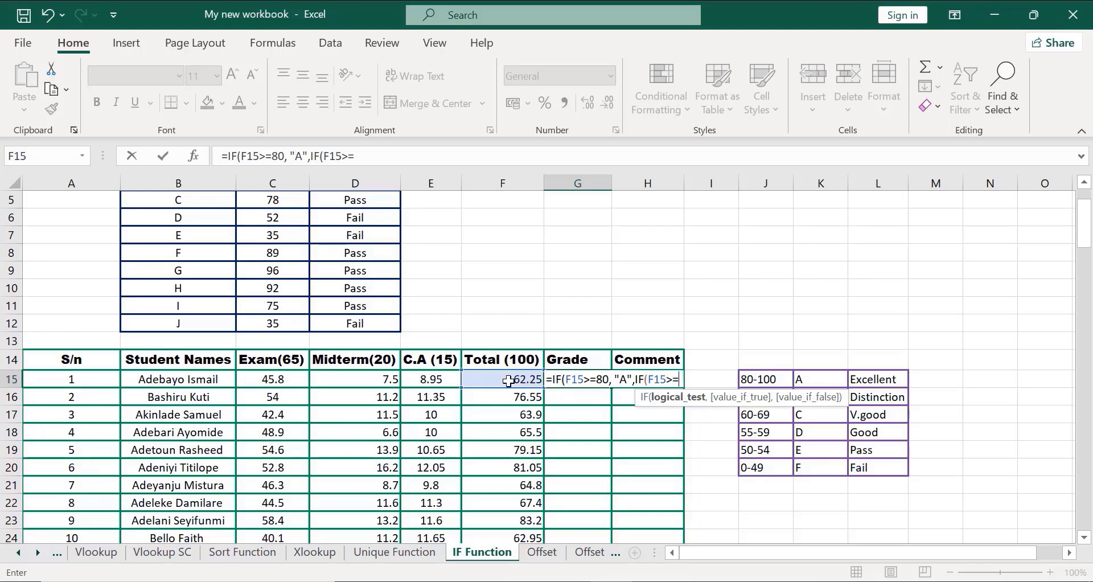
type("=70,")
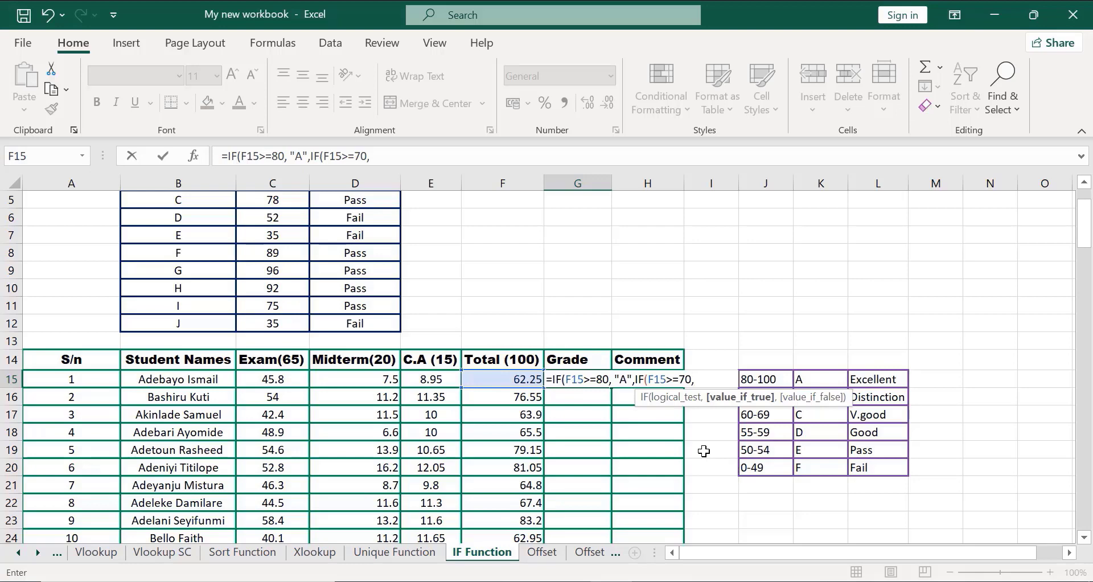
type("B")
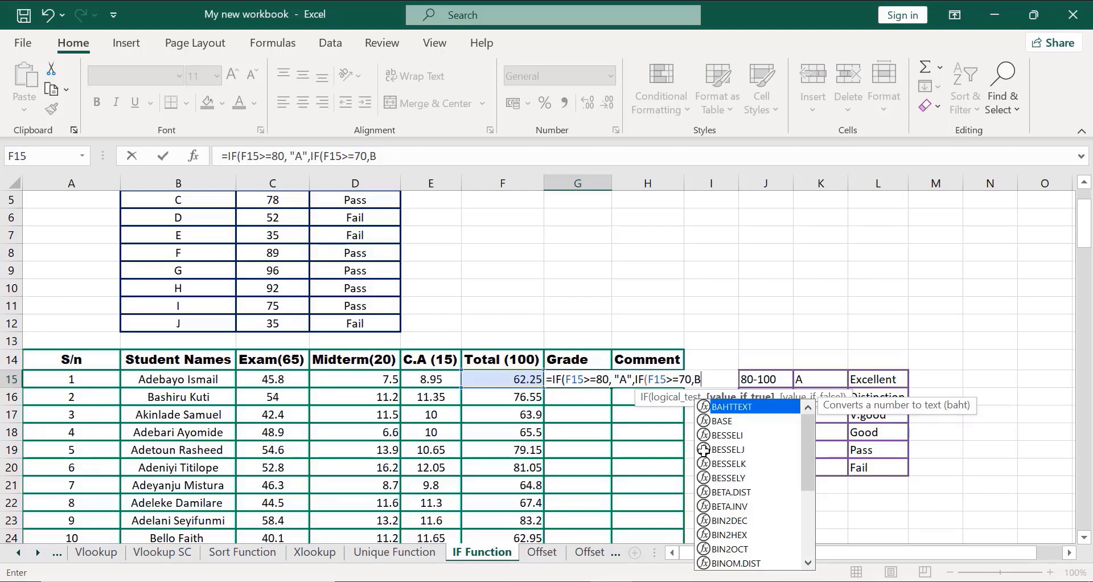
key("BackSpace")
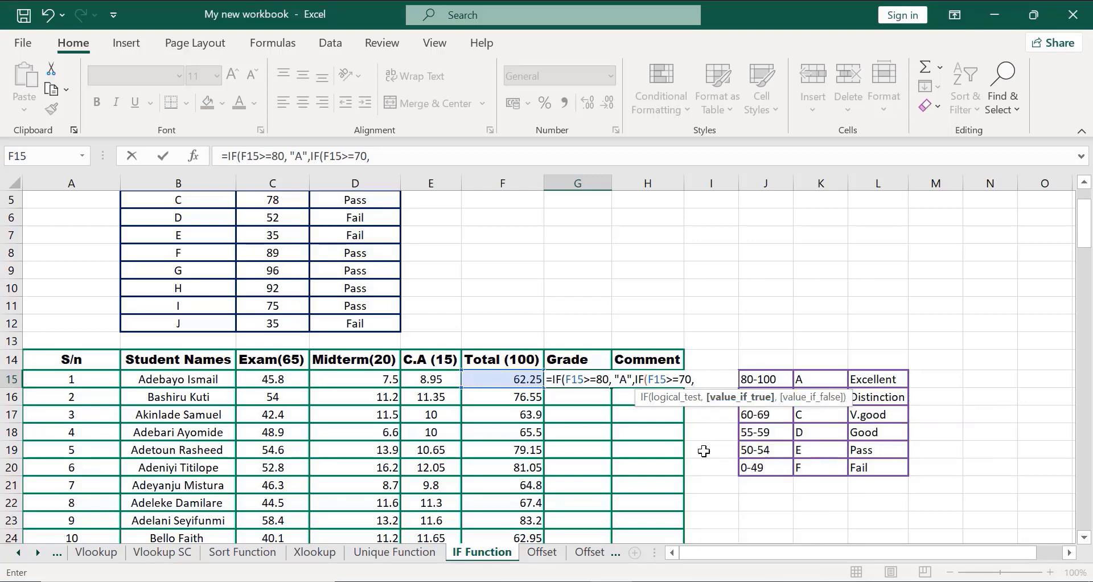
type("\"B\",")
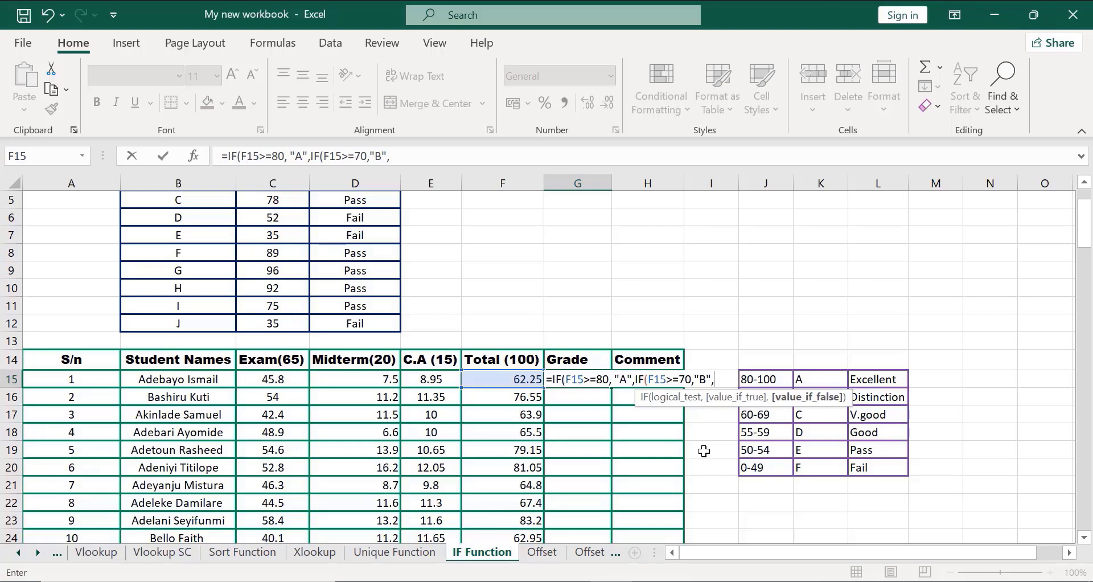
- Nest a third IF in the G15 formula that tests F15>=60 and returns "C"
type("if")
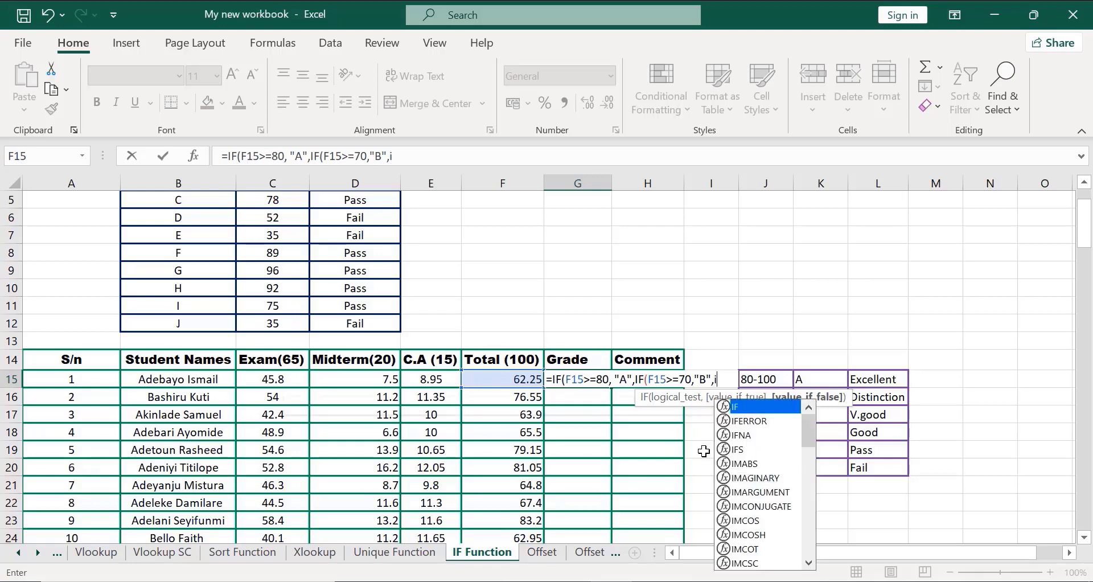
double_click(743, 406)
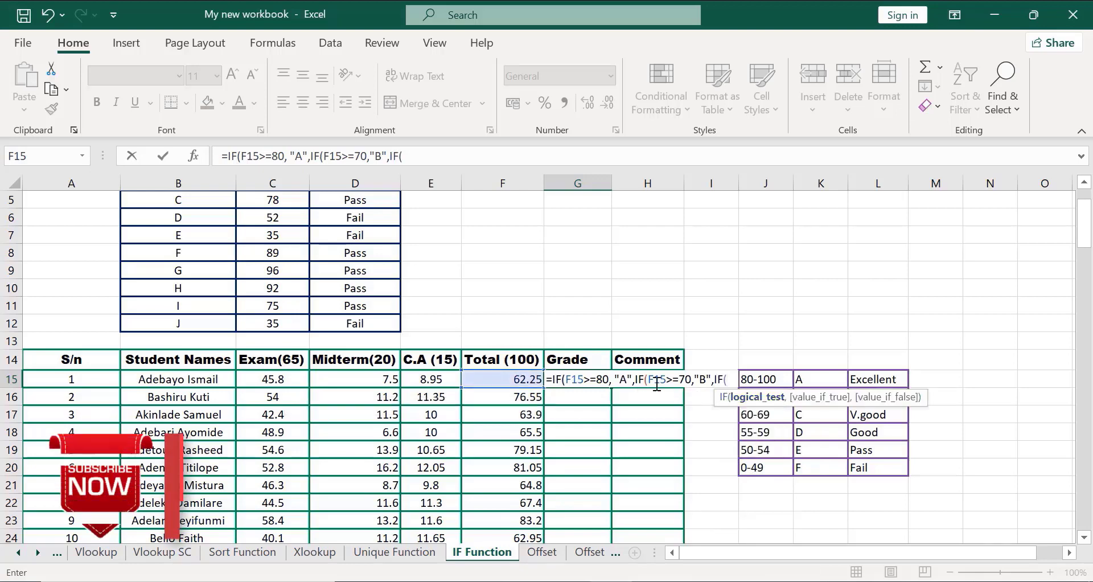
left_click(494, 379)
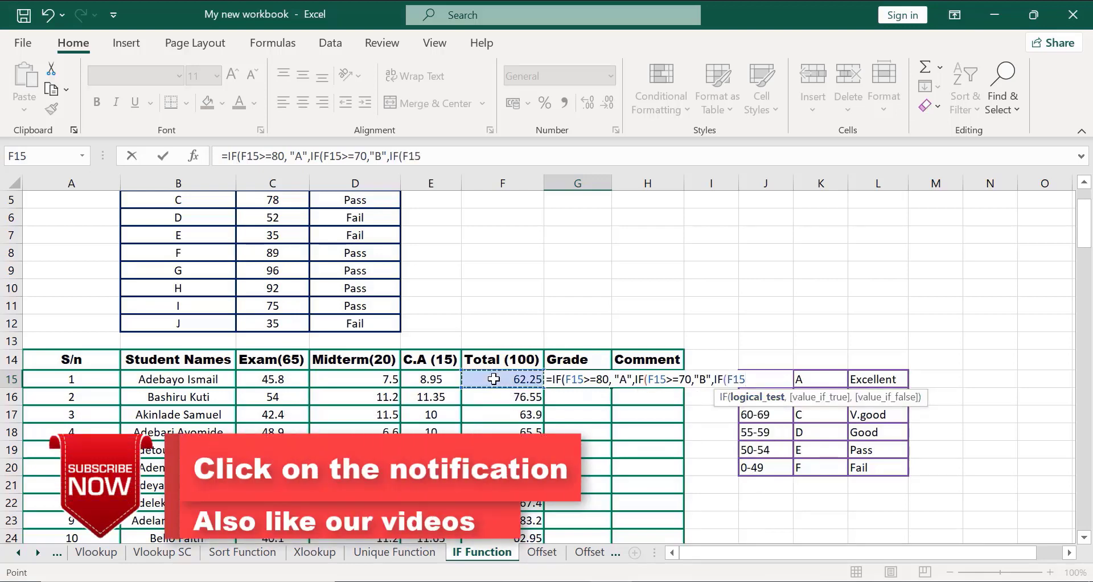
type(">=")
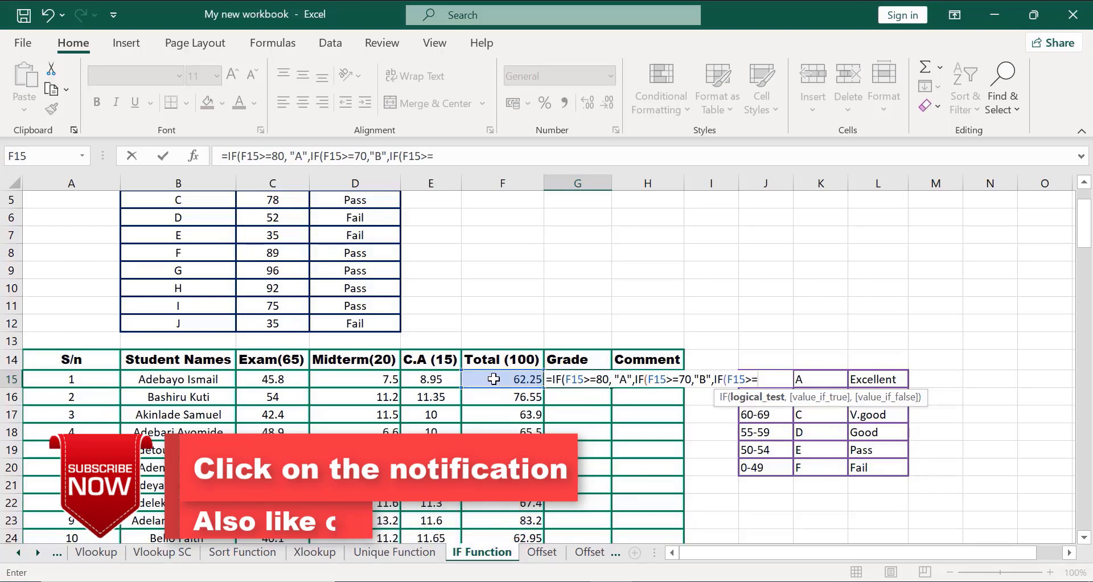
type("60")
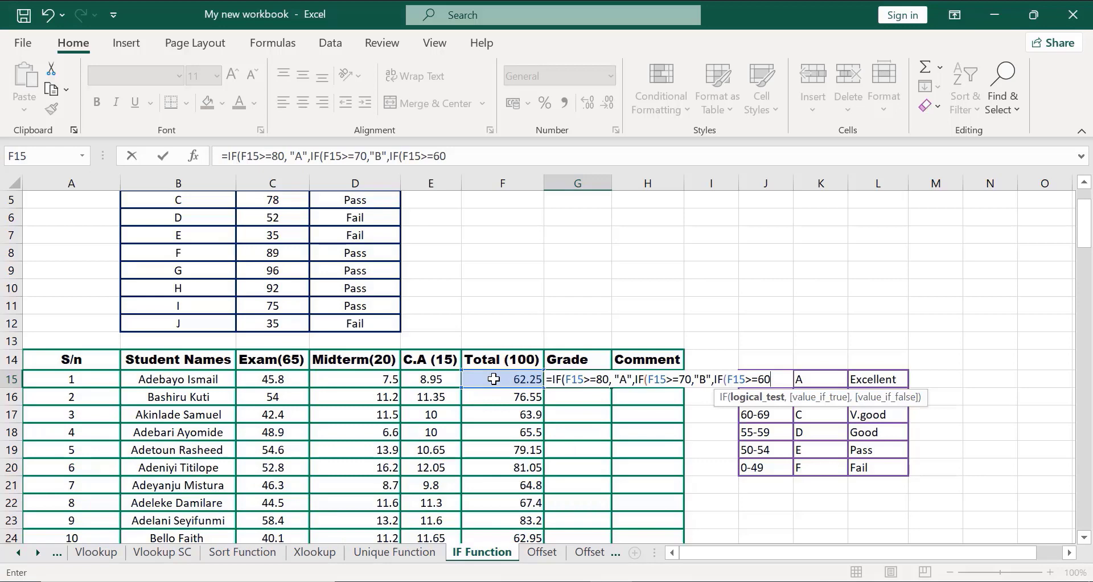
type(",")
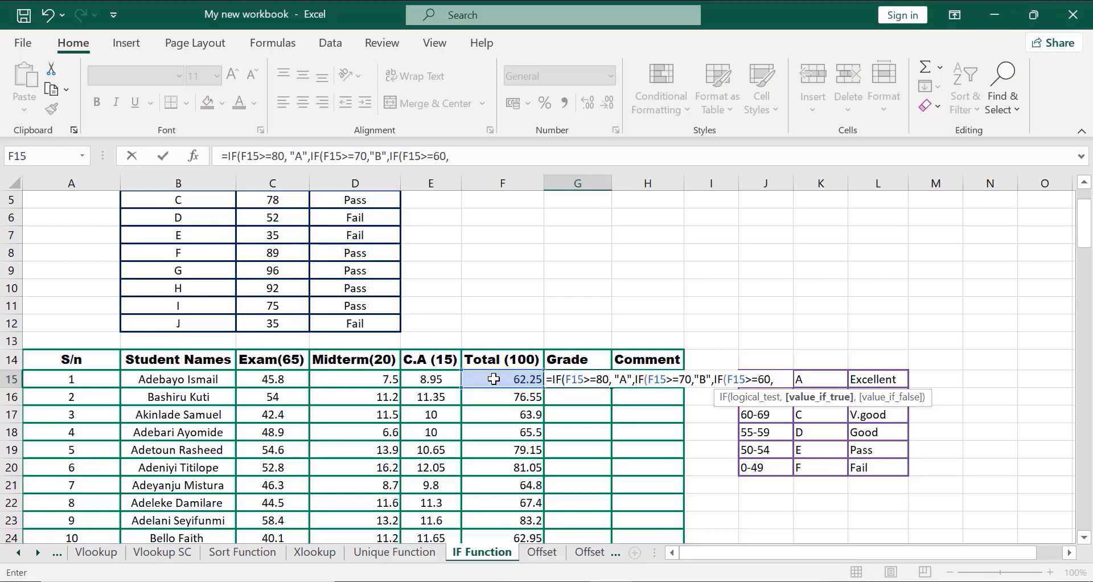
type("\"c")
key("BackSpace")
type("C\",")
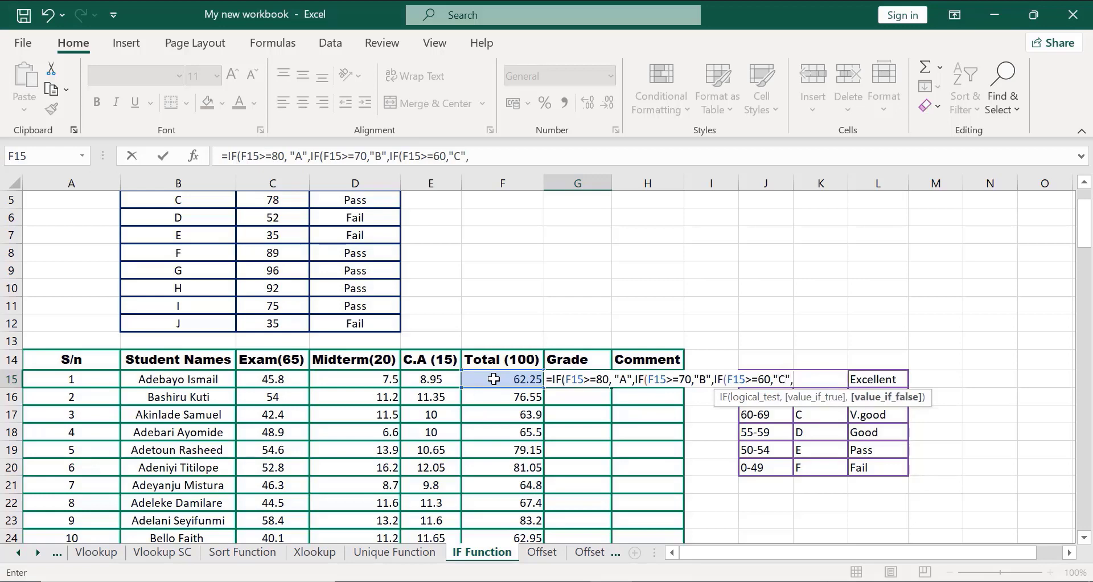
- Nest a fourth IF in the G15 formula that tests F15>=55 and returns "D"
type("if")
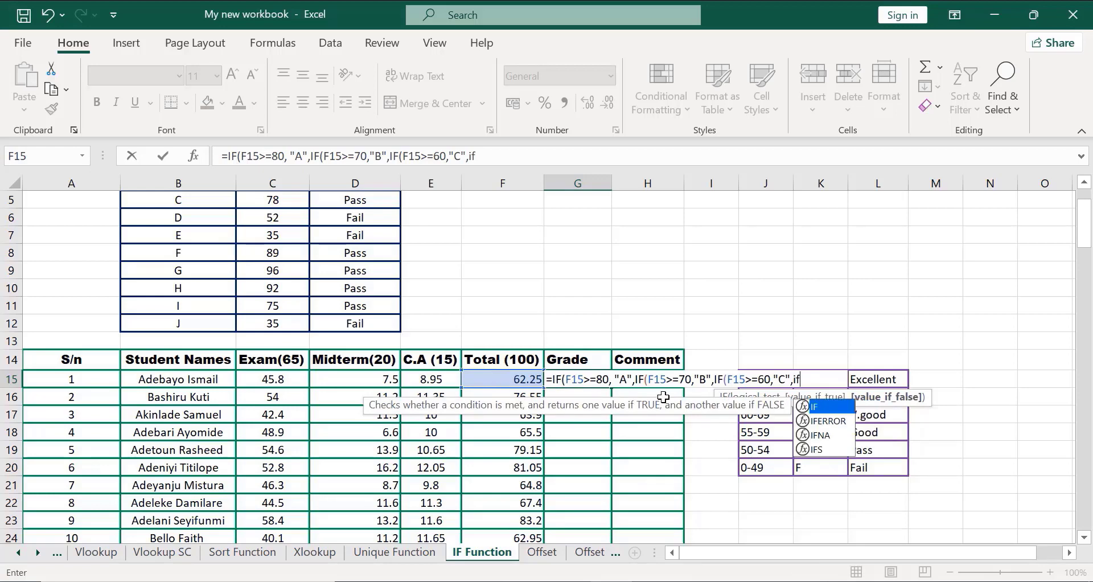
double_click(831, 407)
left_click(505, 377)
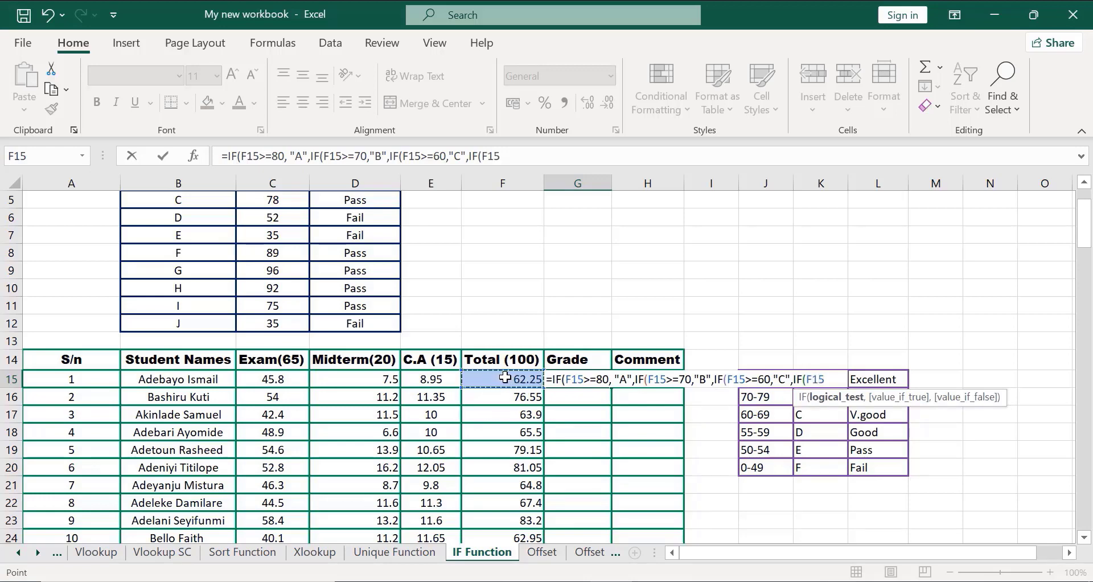
type(">")
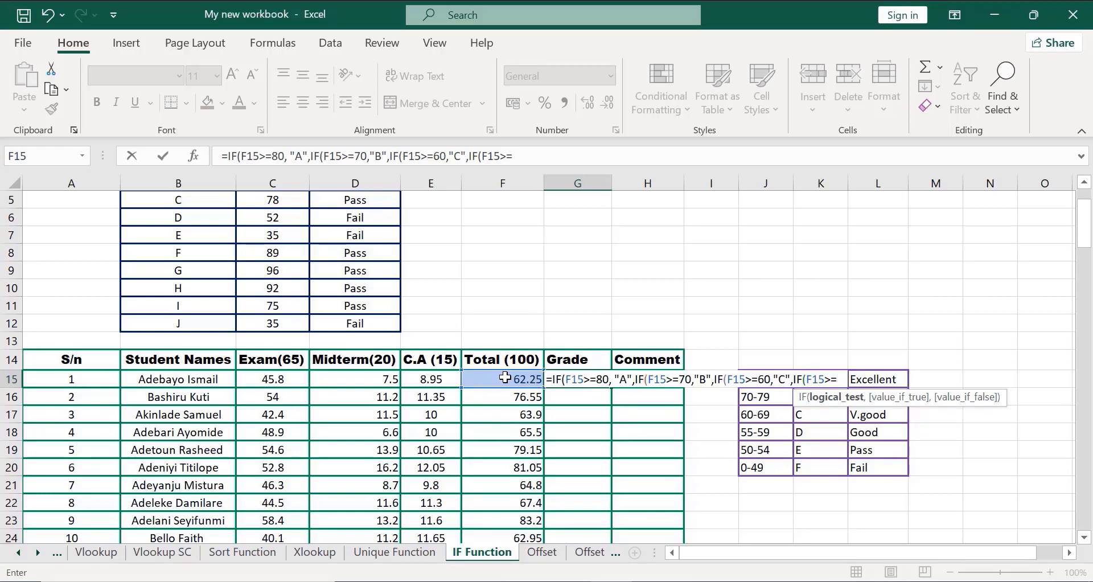
type("=55,")
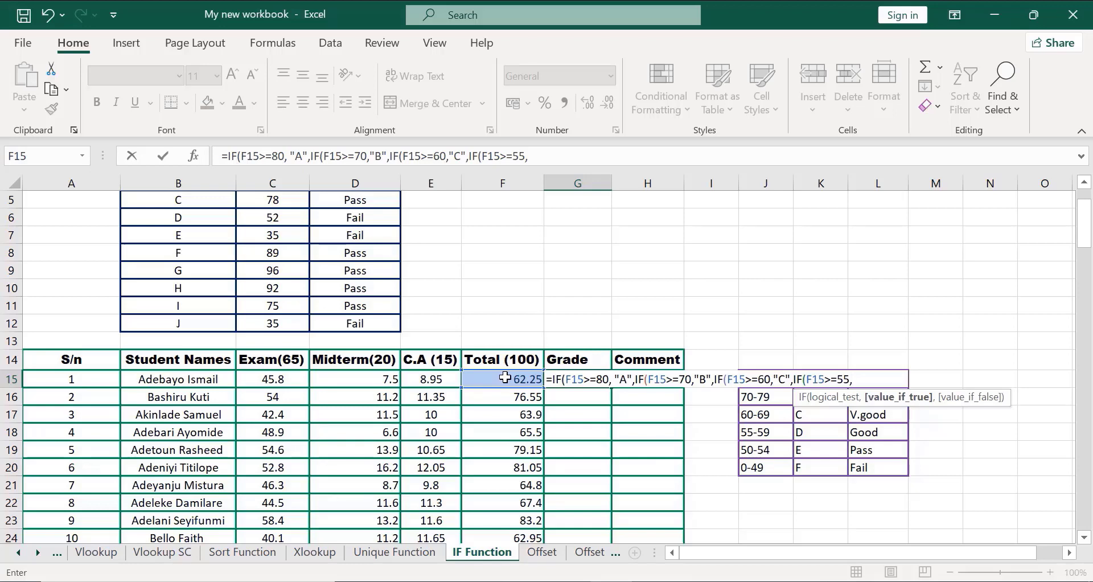
type("\"D\"")
type(",")
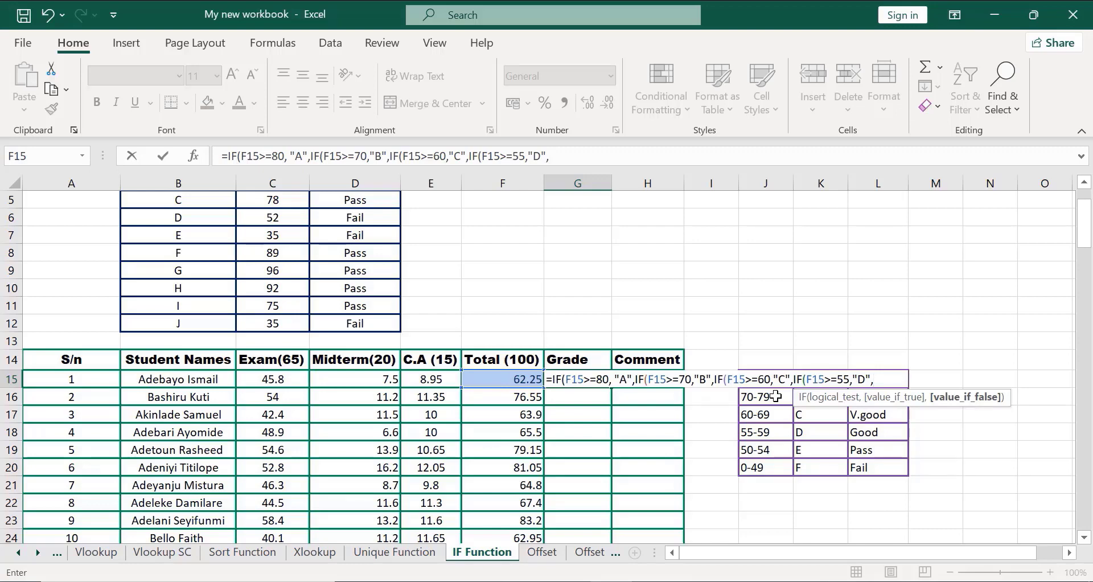
- Nest a fifth IF in the G15 formula that tests F15>=50 and returns "E"
type("if")
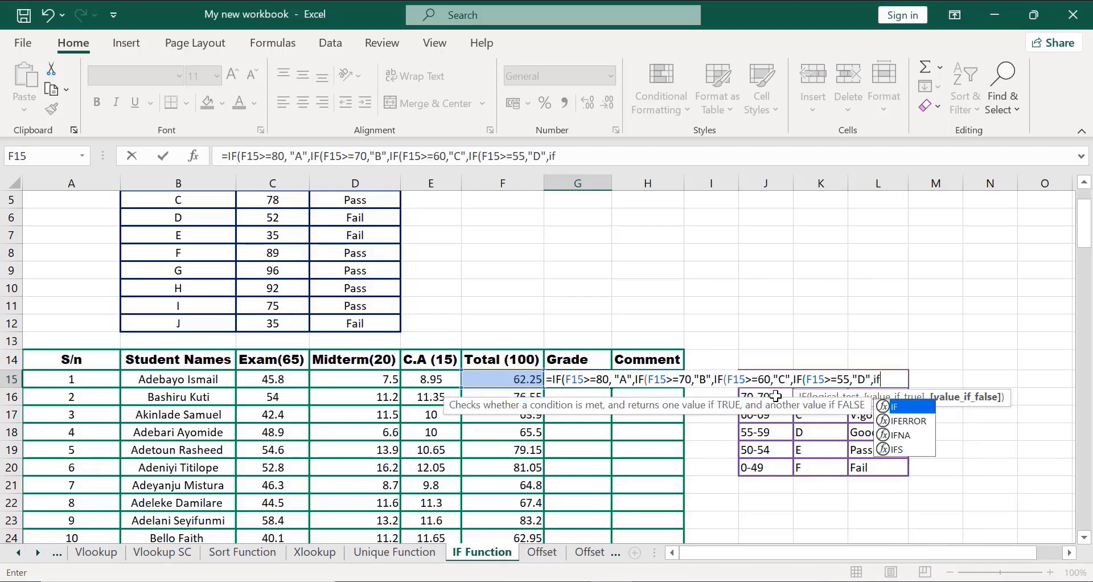
double_click(901, 406)
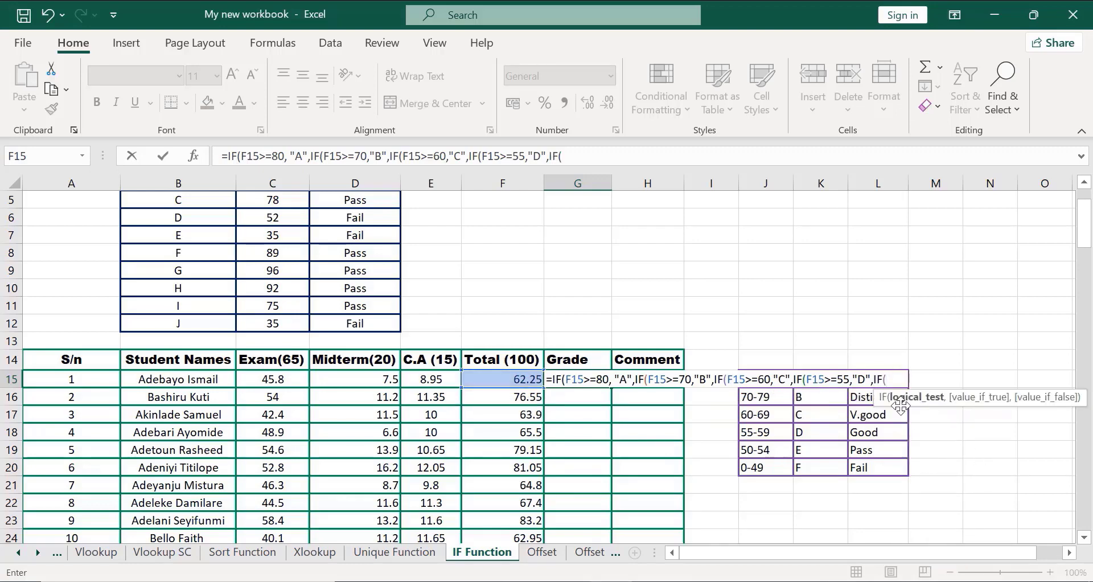
left_click(504, 376)
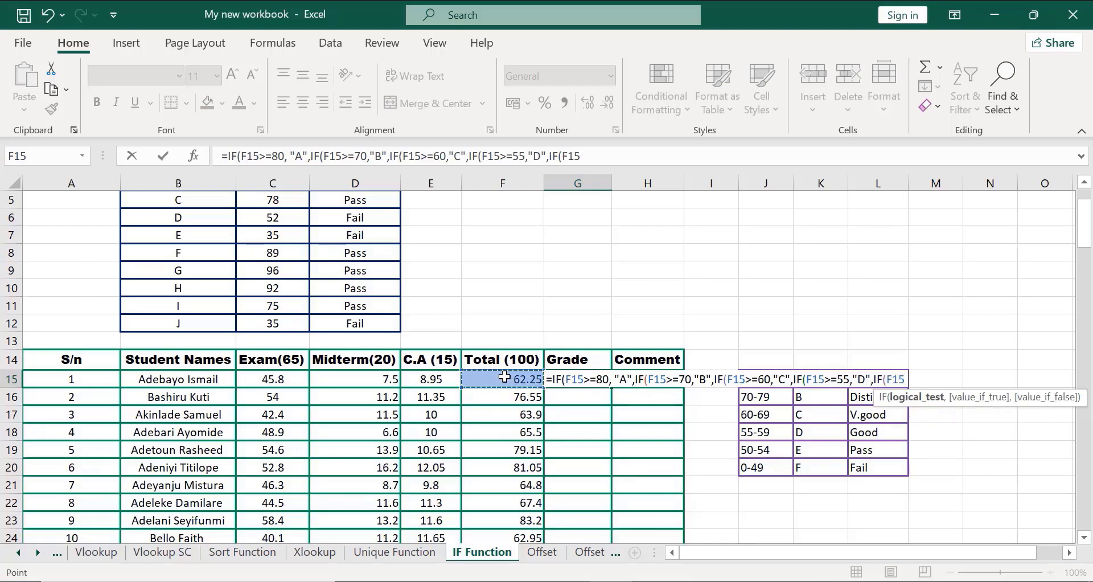
type(">=")
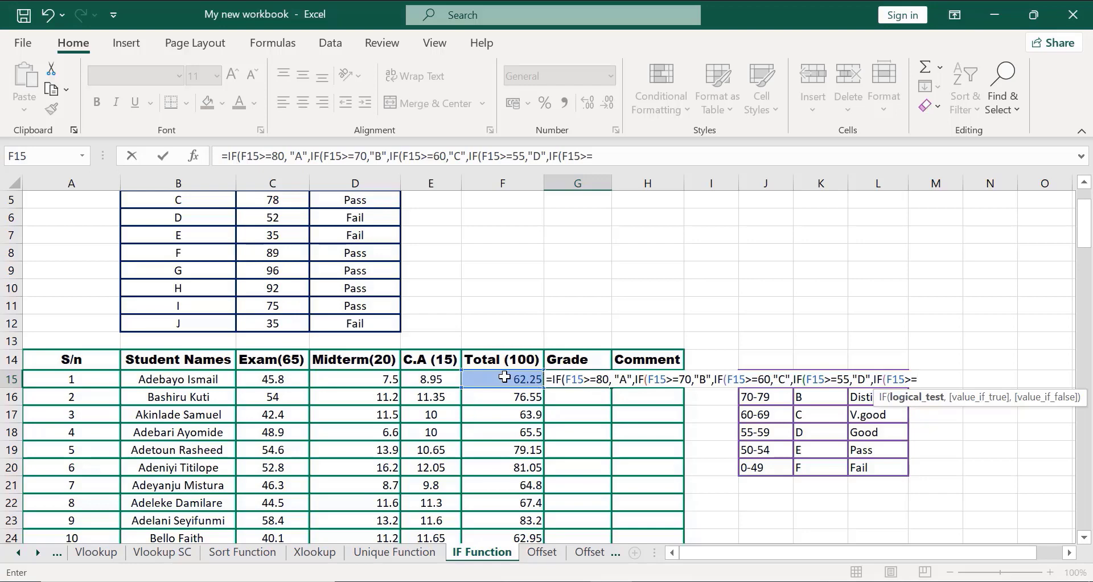
type("50")
type(",")
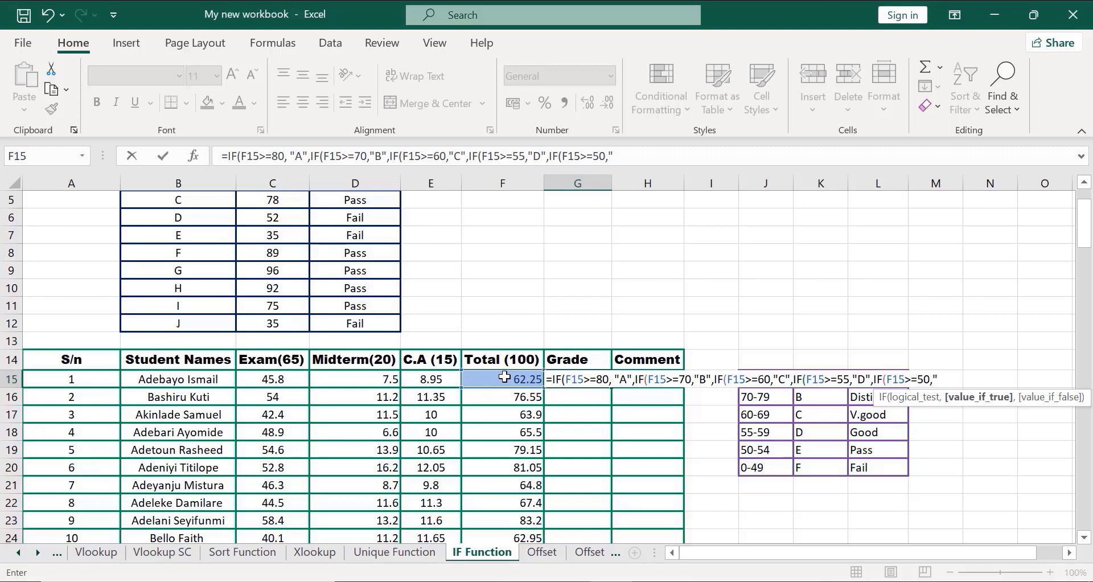
type("E\",")
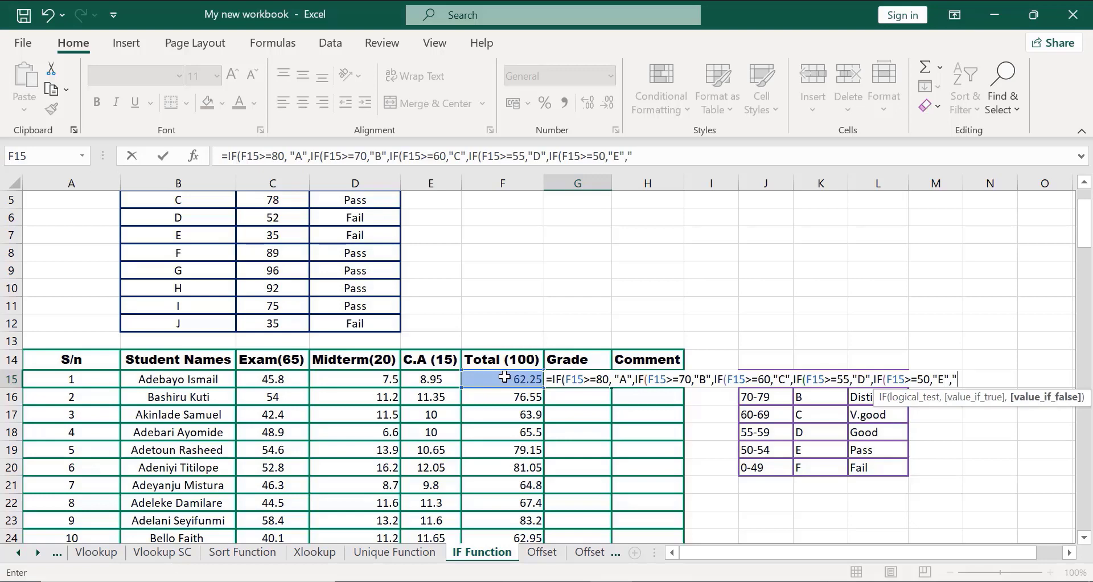
- Finish the G15 formula with "F" as the final value-if-false, close all five nested IFs and commit it
type("\"F")
type(")))")
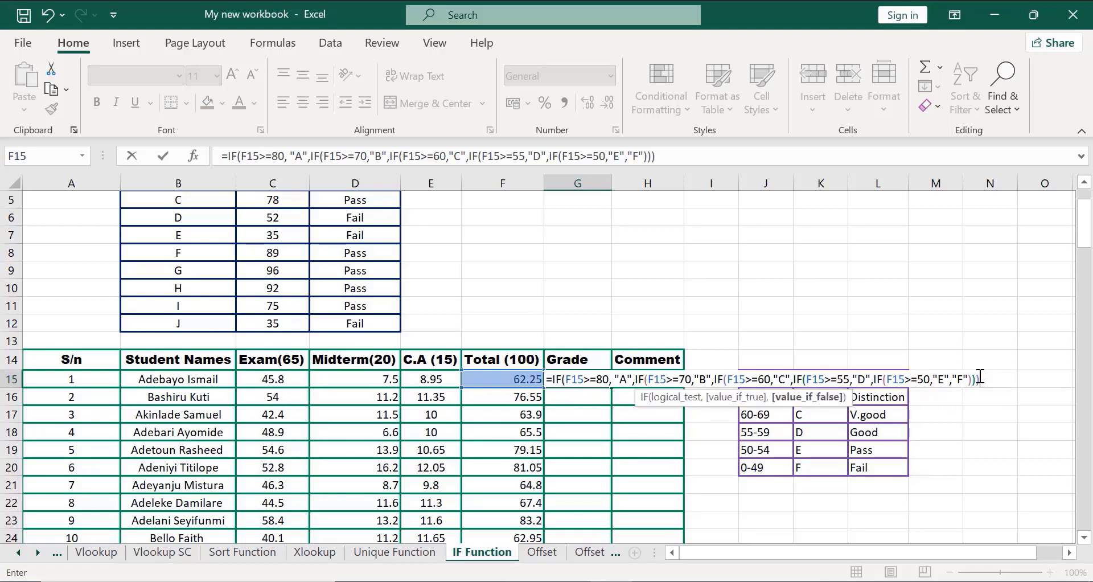
type(")")
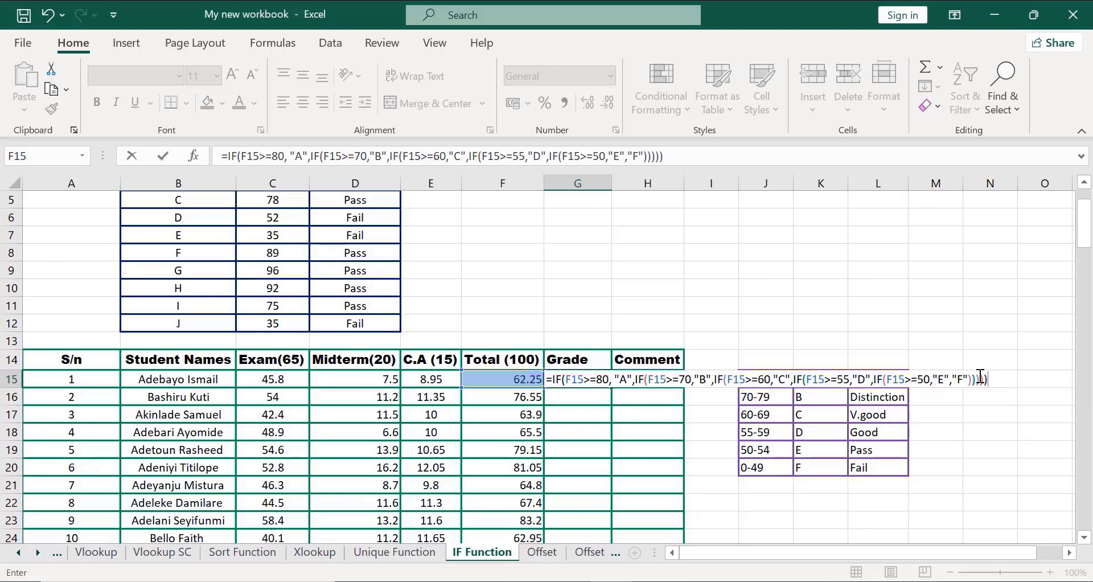
key("Return")
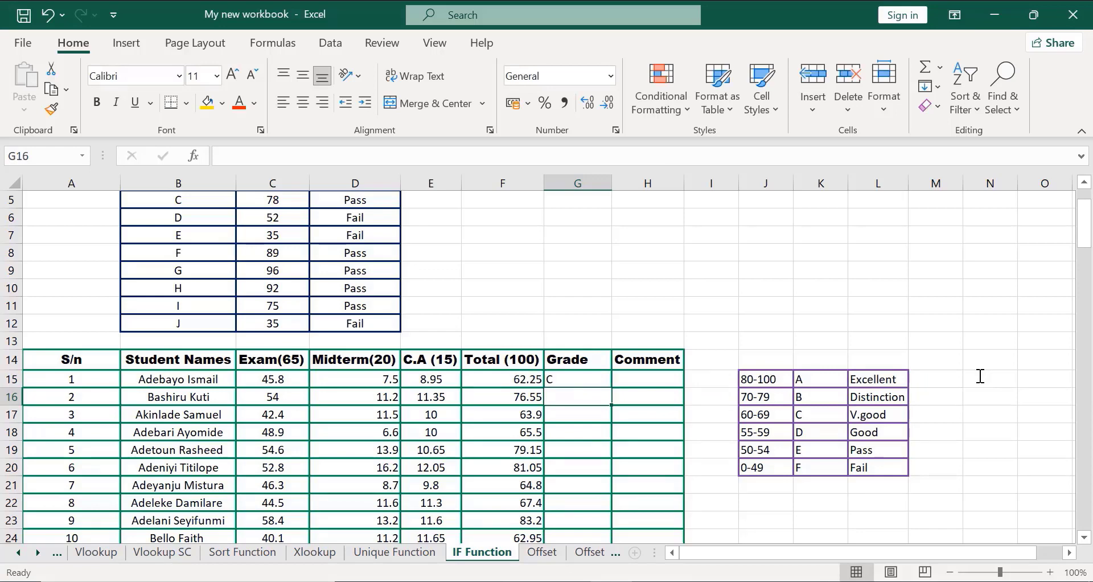
- Fill the G15 grade formula down the Grade column to the last student in row 134
left_click(577, 376)
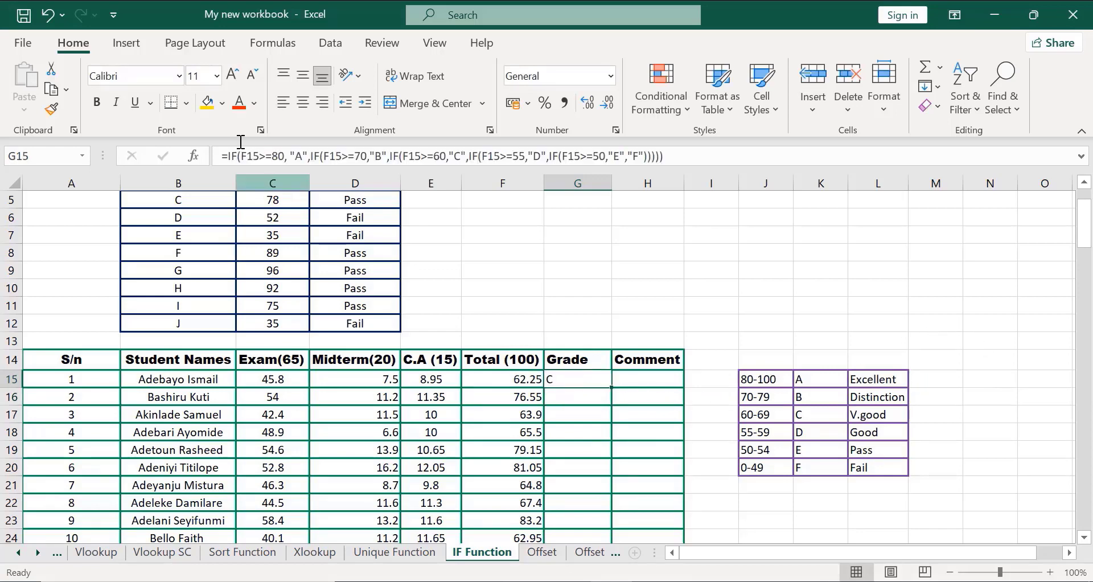
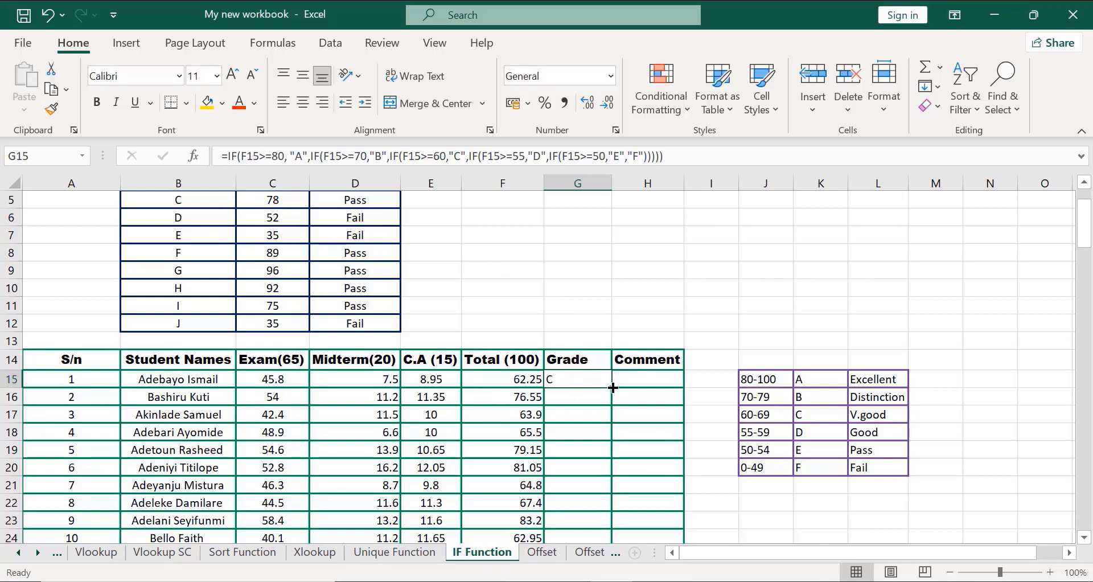
double_click(613, 387)
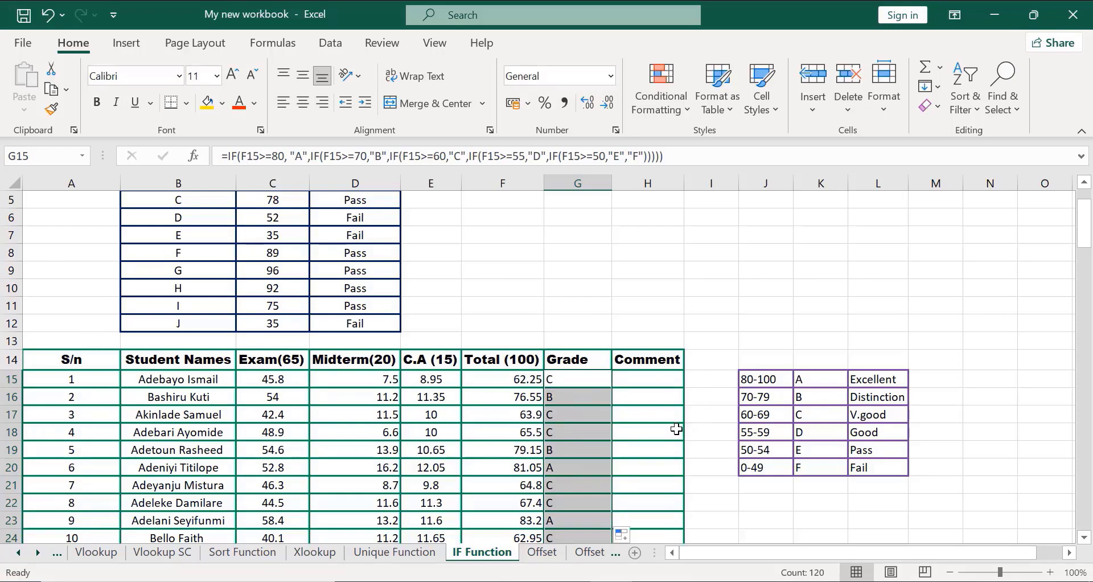
key("ctrl+shift+Down")
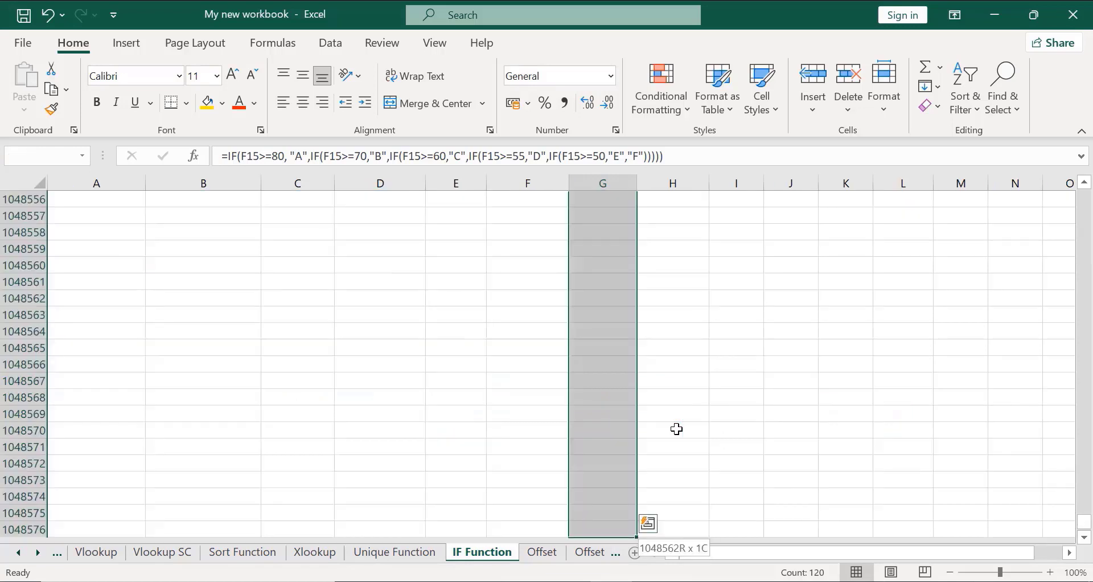
key("ctrl+shift+Up")
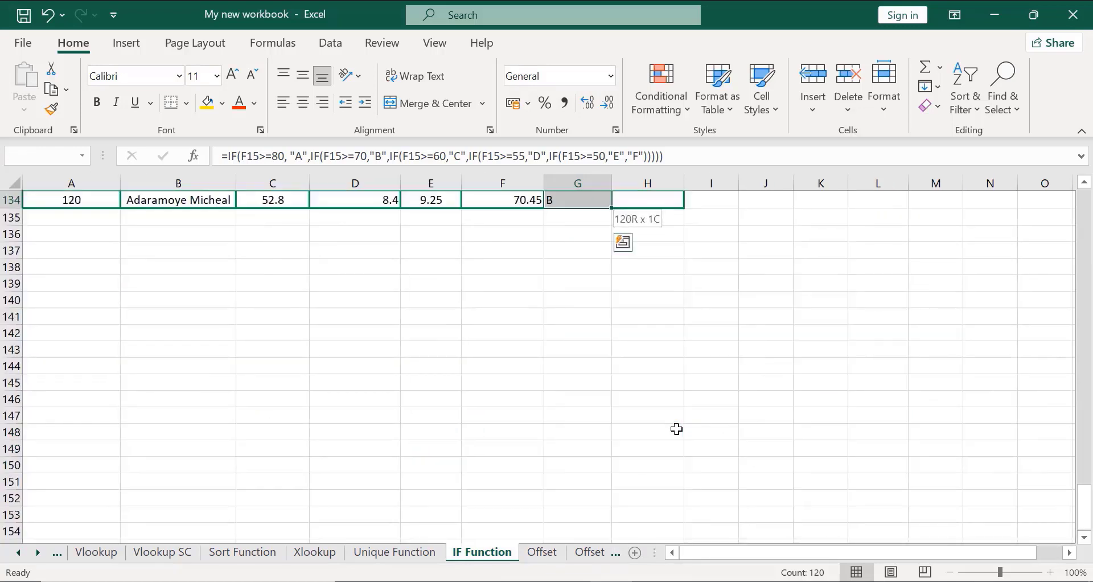
key("Up")
key("Up")
key("Up")
key("Up")
key("Up")
key("Up")
key("Up")
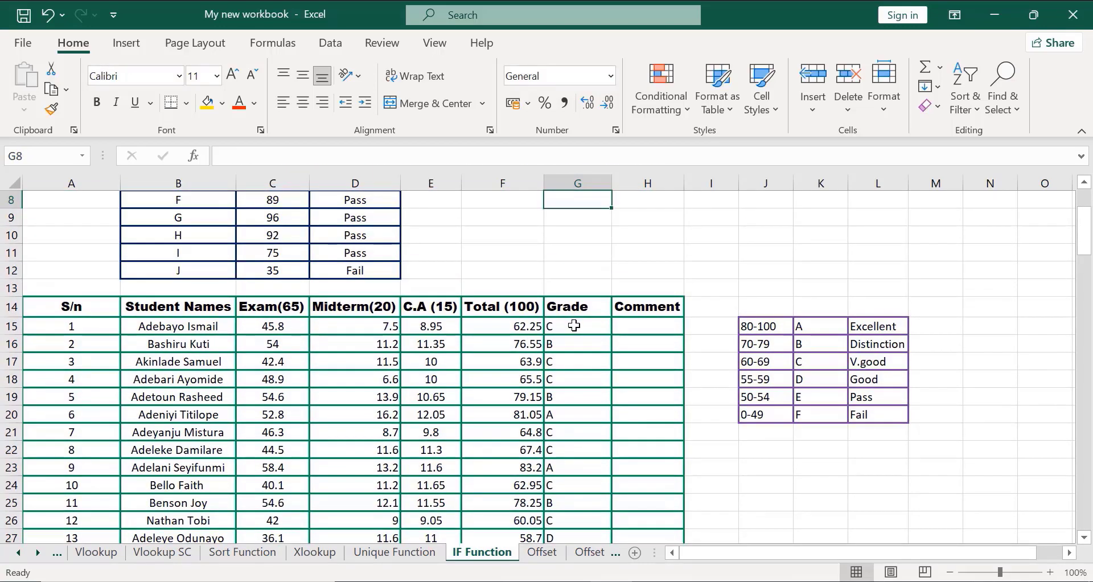
- Review the filled Grade column against the totals from the last student's row back up to the start of the table
left_click(574, 326)
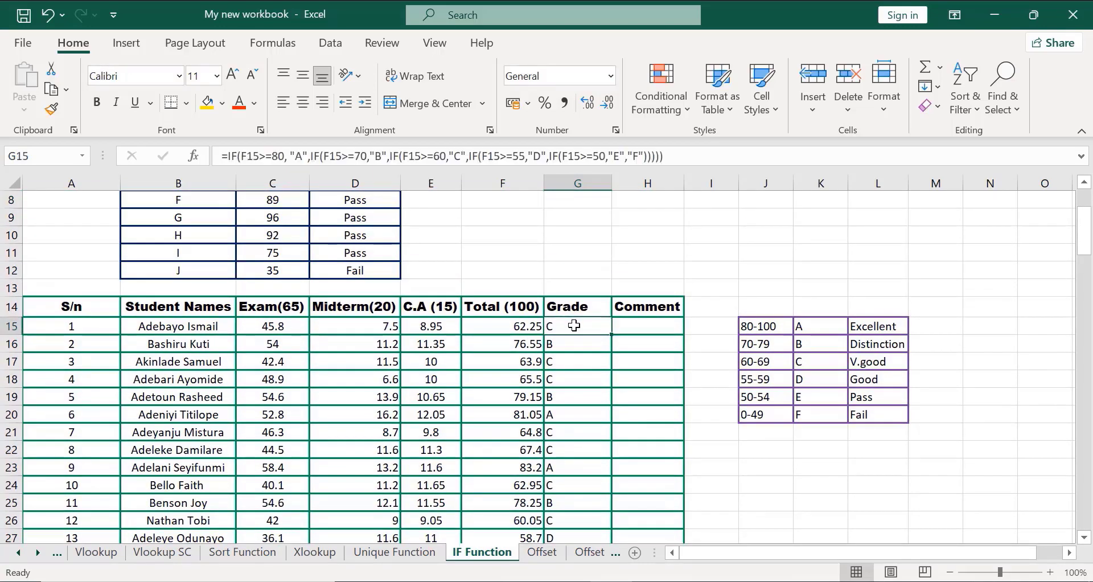
key("ctrl+shift+Down")
key("ctrl+shift+Up")
key("ctrl+q")
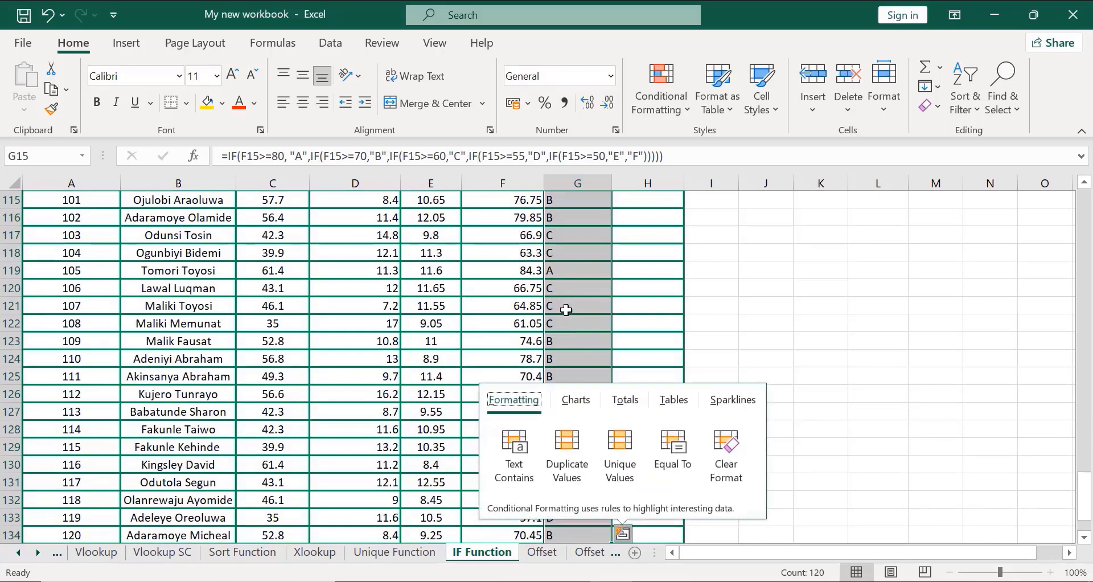
left_click(944, 391)
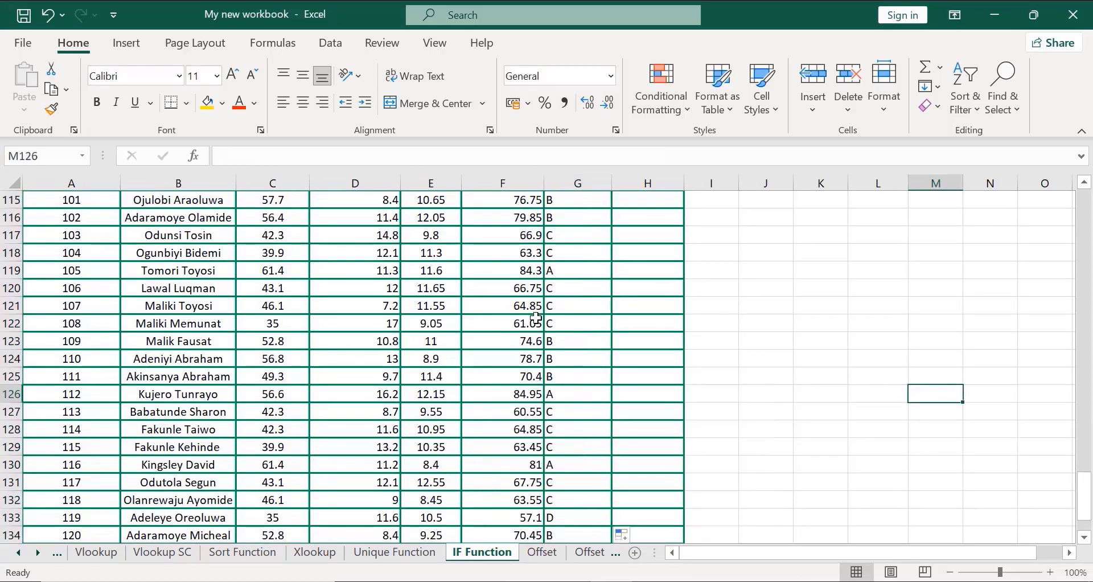
key("Down")
key("Down")
key("Down")
key("Down")
key("Down")
key("Down")
key("Down")
key("Down")
key("Down")
key("Down")
key("Down")
key("Down")
key("Down")
key("Down")
key("Down")
key("Down")
key("Down")
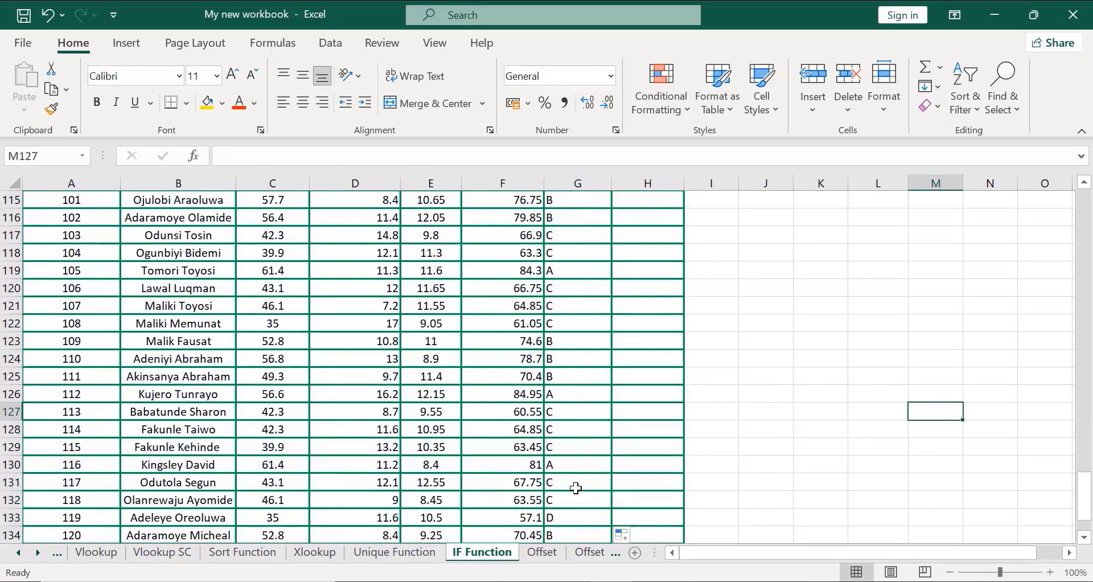
key("Up")
key("Up")
key("Up")
key("Up")
key("Up")
key("Up")
key("Up")
key("Up")
key("Up")
key("Up")
key("Up")
key("Up")
key("Up")
key("Up")
key("Up")
key("Up")
key("Up")
key("Up")
key("Up")
key("Up")
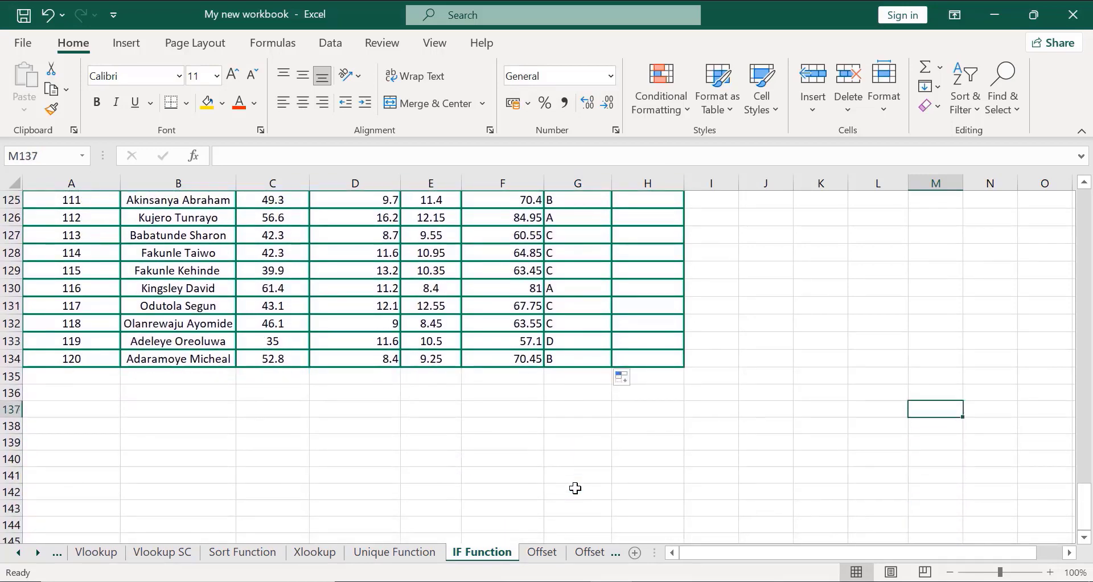
key("Up")
key("Up")
key("Up")
key("Up")
key("Up")
key("Up")
key("Up")
key("Up")
key("Up")
key("Up")
key("Up")
key("Up")
key("Up")
key("Up")
key("Up")
key("Up")
key("Up")
key("Up")
key("Up")
key("Up")
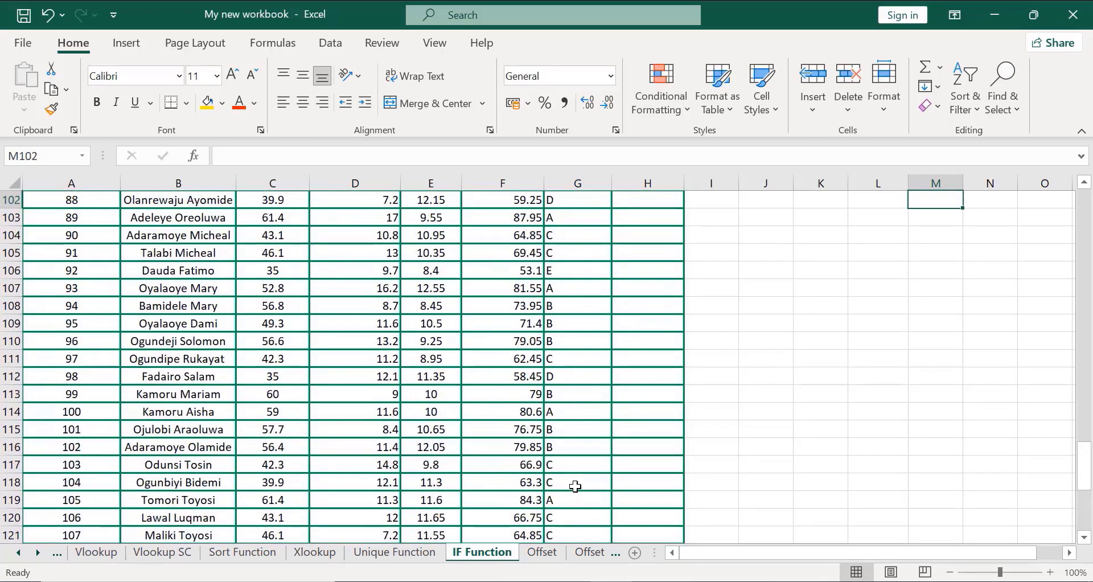
key("Up")
key("Up")
key("Up")
key("Up")
key("Up")
key("Up")
key("Up")
key("Up")
key("Up")
key("Up")
key("Up")
key("Up")
key("Up")
key("Up")
key("Up")
key("Up")
key("Up")
key("Up")
key("Up")
key("Up")
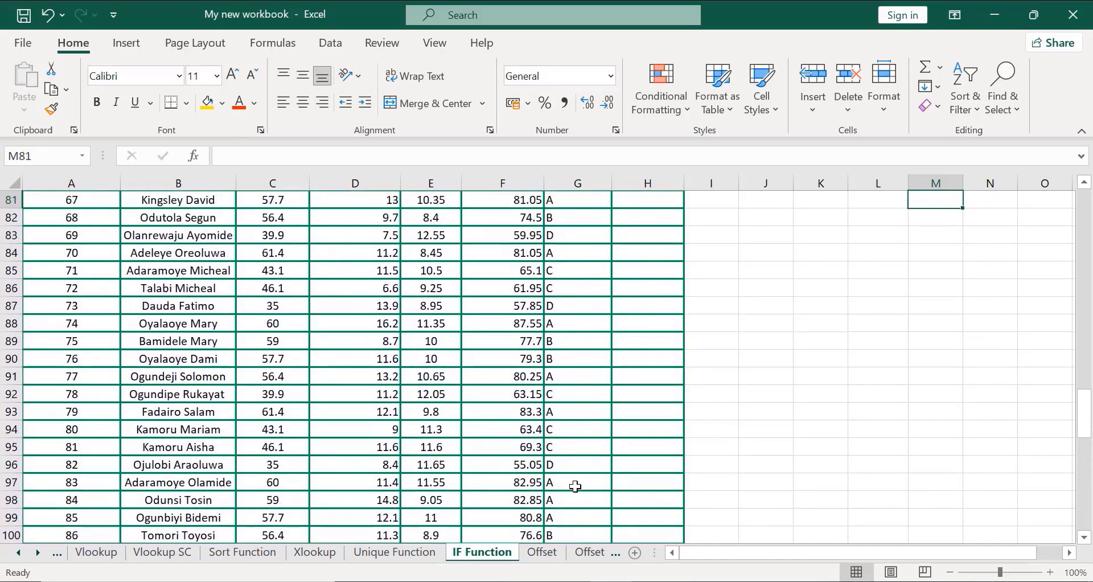
key("Up")
key("Up")
key("Up")
key("Up")
key("Up")
key("Up")
key("Up")
key("Up")
key("Up")
key("Up")
key("Up")
key("Up")
key("Up")
key("Up")
key("Up")
key("Up")
key("Up")
key("Up")
key("Up")
key("Up")
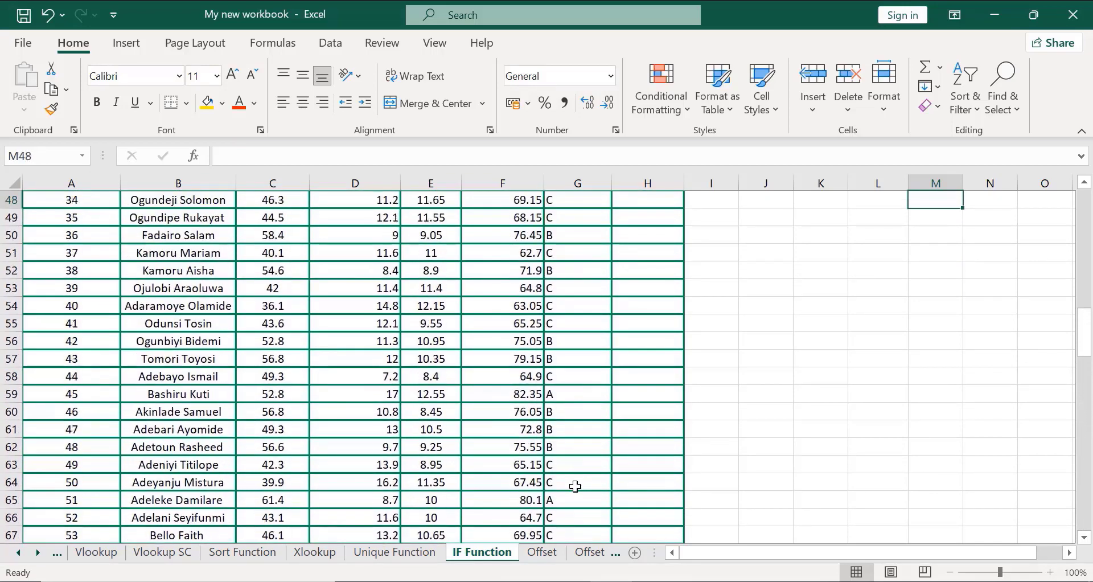
key("Up")
key("Up")
key("Up")
key("Up")
key("Up")
key("Up")
key("Up")
key("Up")
key("Up")
key("Up")
key("Up")
key("Up")
key("Up")
key("Up")
key("Up")
key("Up")
key("Up")
key("Up")
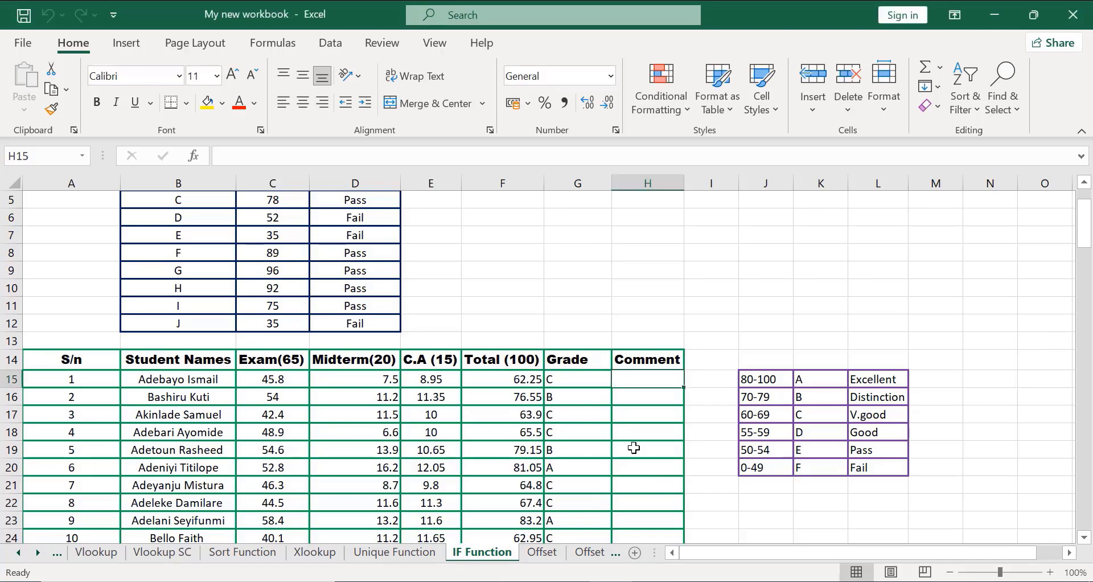
- Examine the Grade column down to row 38 and inspect the nested IF formula in individual grade cells such as G33
key("Down")
key("Down")
key("Down")
key("Down")
key("Down")
key("Down")
key("Down")
key("Down")
key("Down")
key("Down")
key("Down")
key("Down")
key("Down")
key("Down")
key("Down")
key("Down")
key("Down")
key("Down")
key("Down")
key("Down")
key("Down")
key("Down")
key("Down")
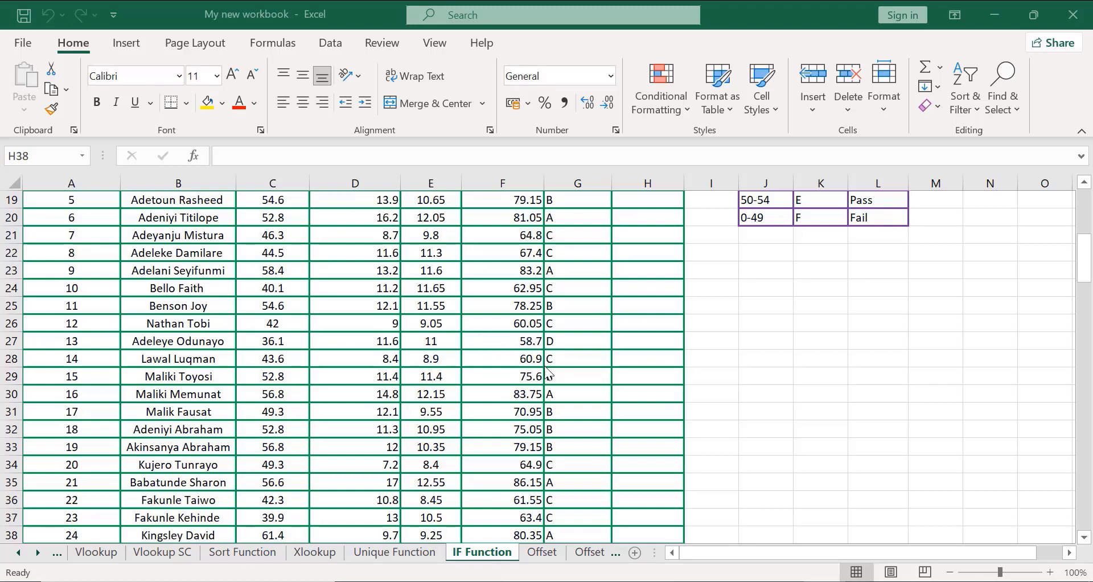
left_click(554, 446)
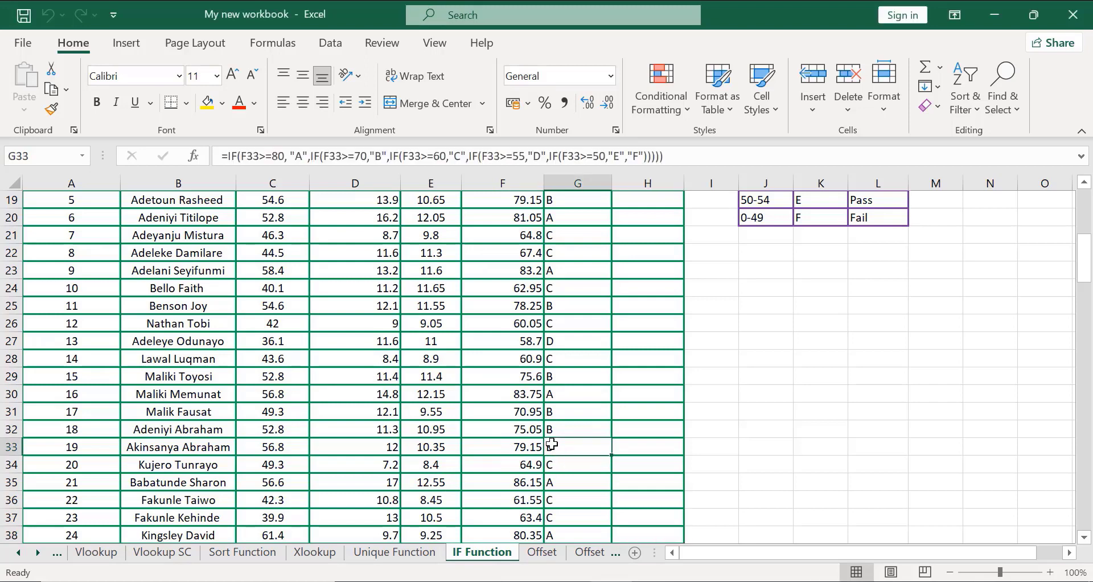
left_click(556, 487)
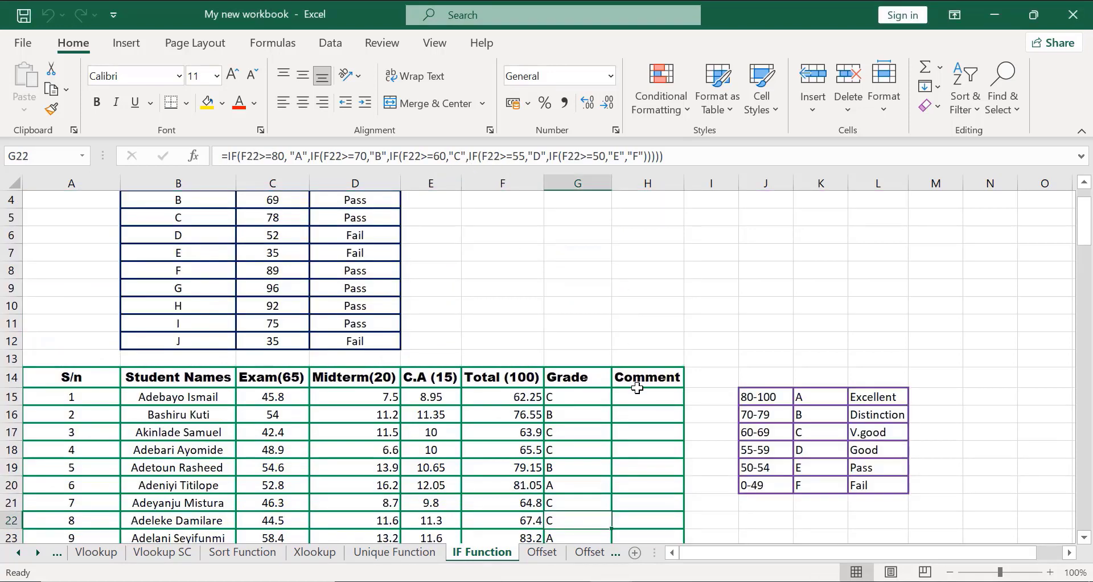
left_click_drag(637, 396, 847, 377)
left_click(880, 362)
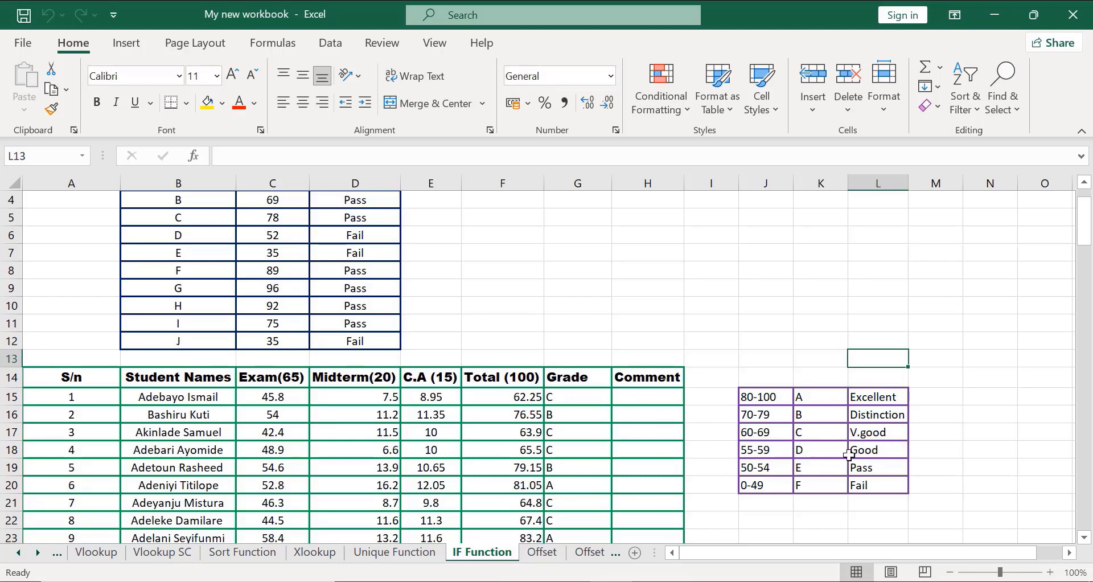
type("=")
left_click(657, 399)
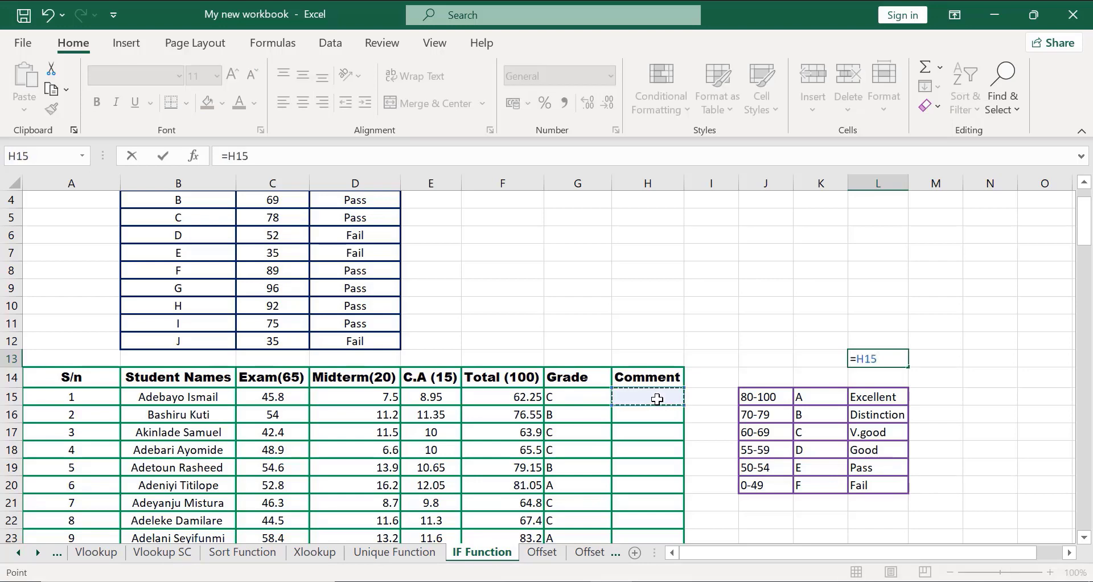
key("BackSpace")
key("BackSpace")
key("BackSpace")
key("BackSpace")
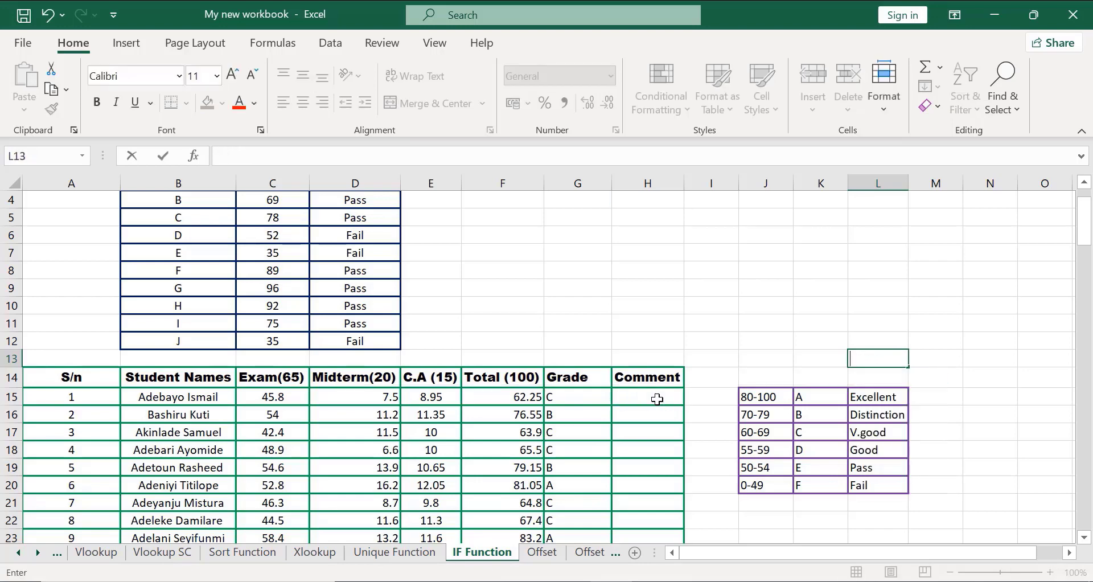
- Start an IF formula in H15, the first Comment cell, that tests G15="A" and returns "Excellent"
left_click(627, 399)
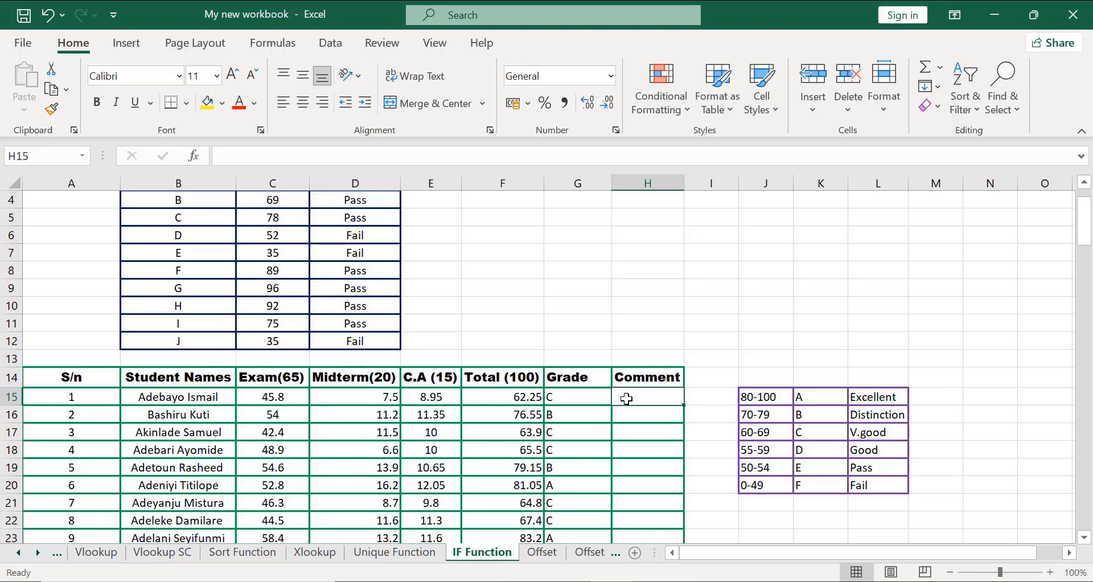
type("=")
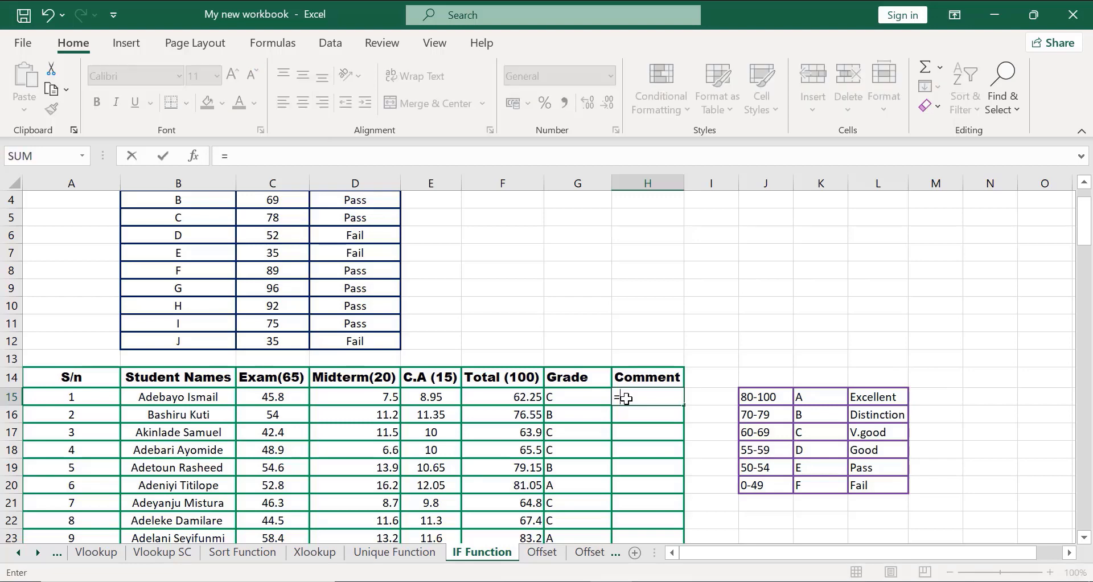
type("if")
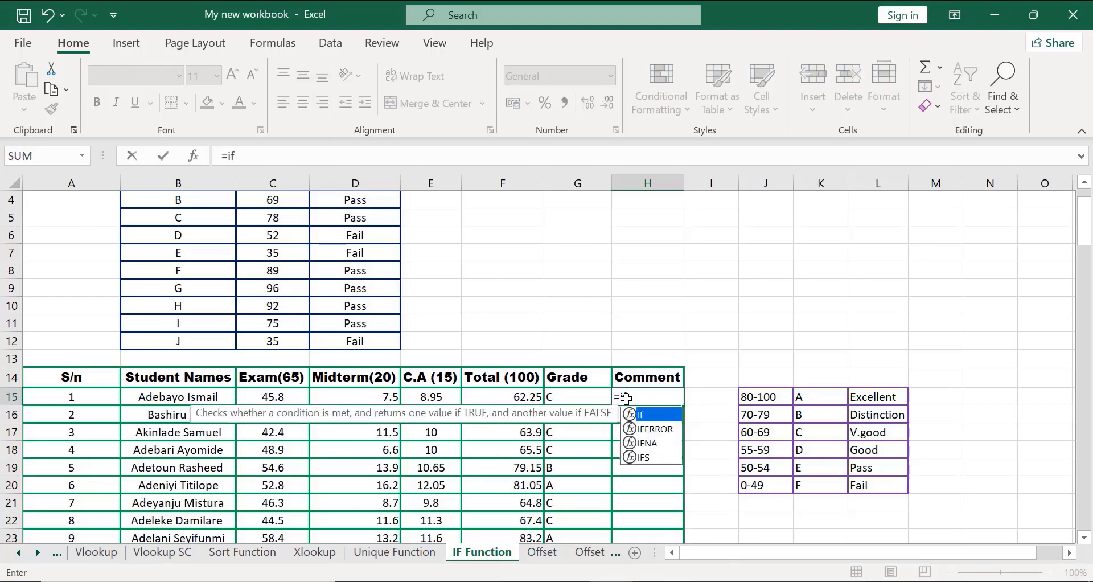
double_click(652, 415)
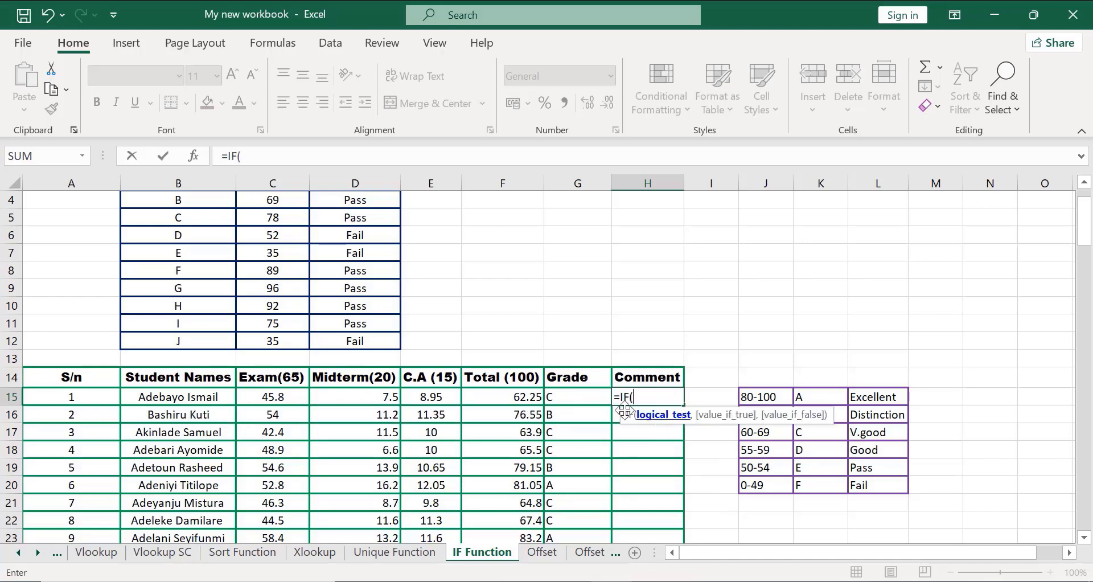
left_click(559, 400)
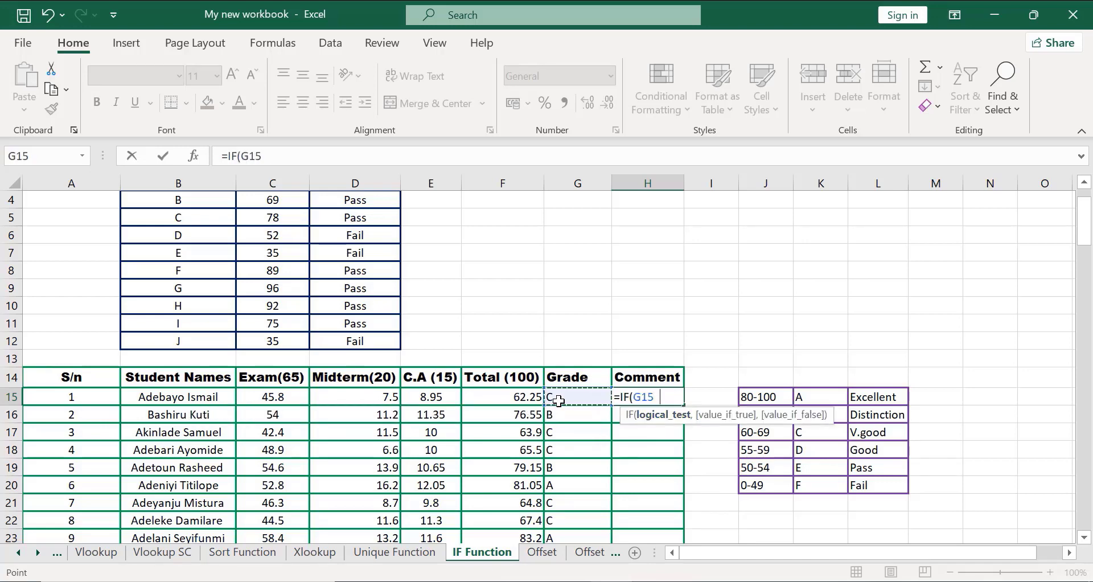
type("=\"A\",")
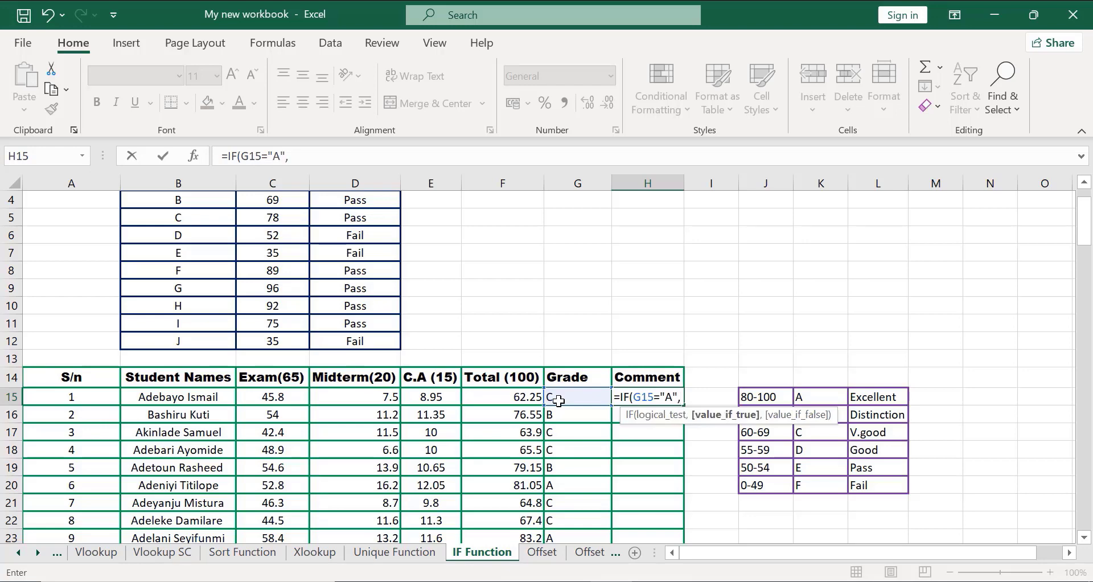
left_click(604, 221)
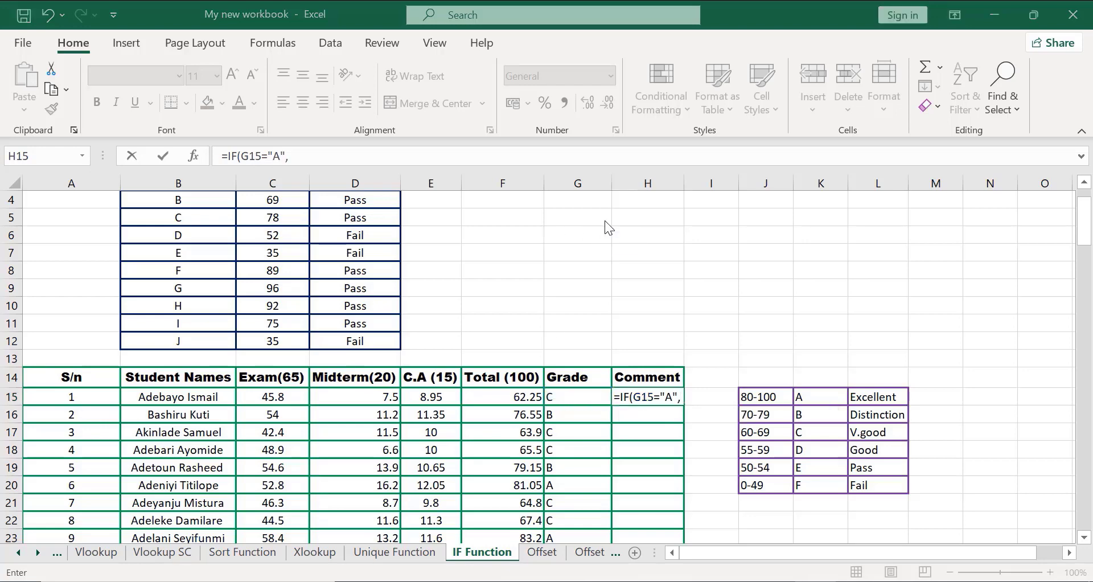
left_click(684, 396)
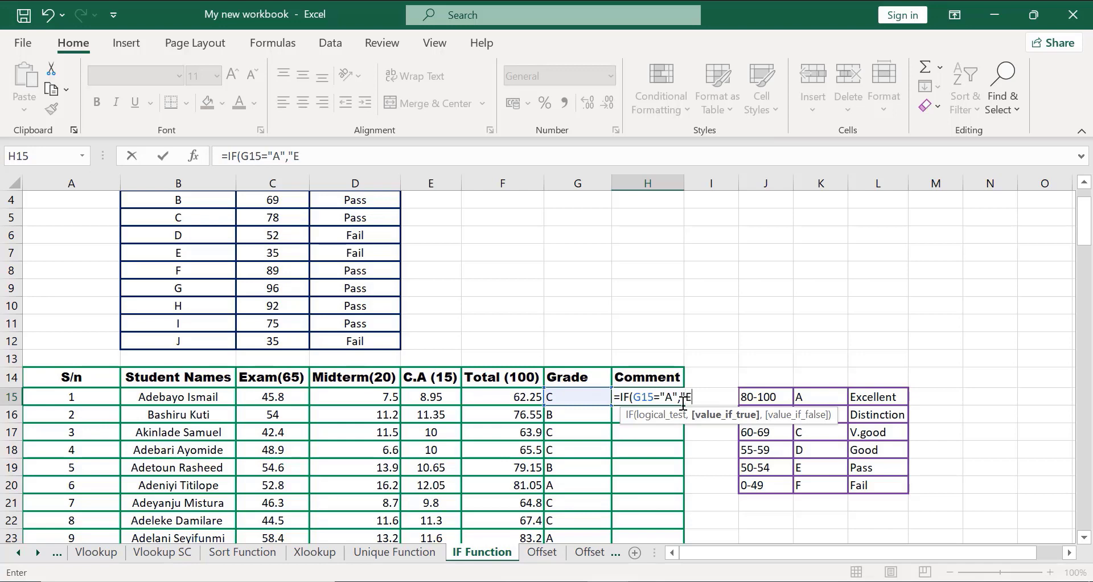
type("xcellent\"")
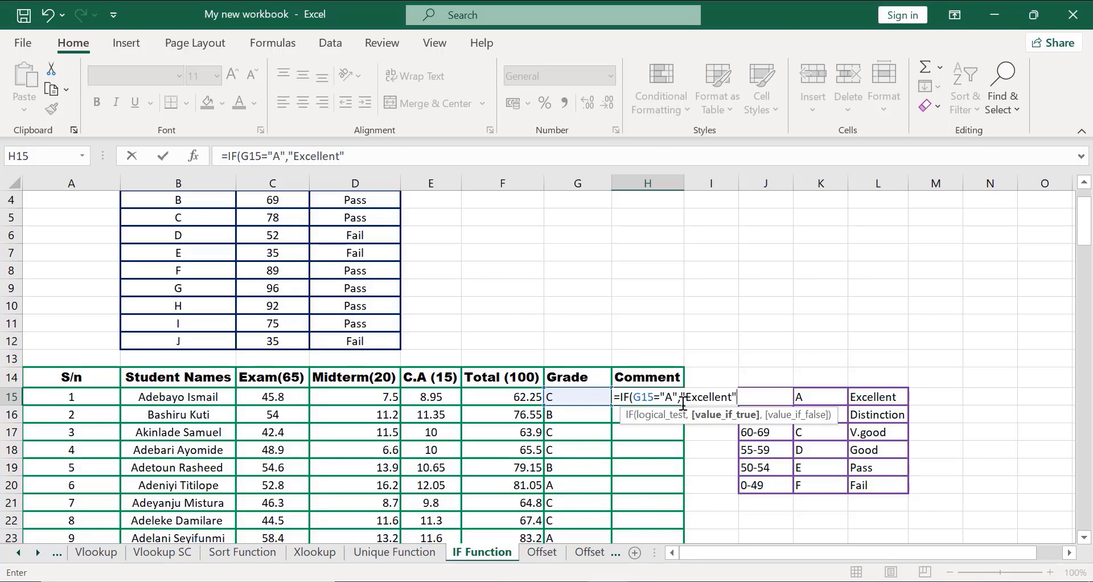
type(",")
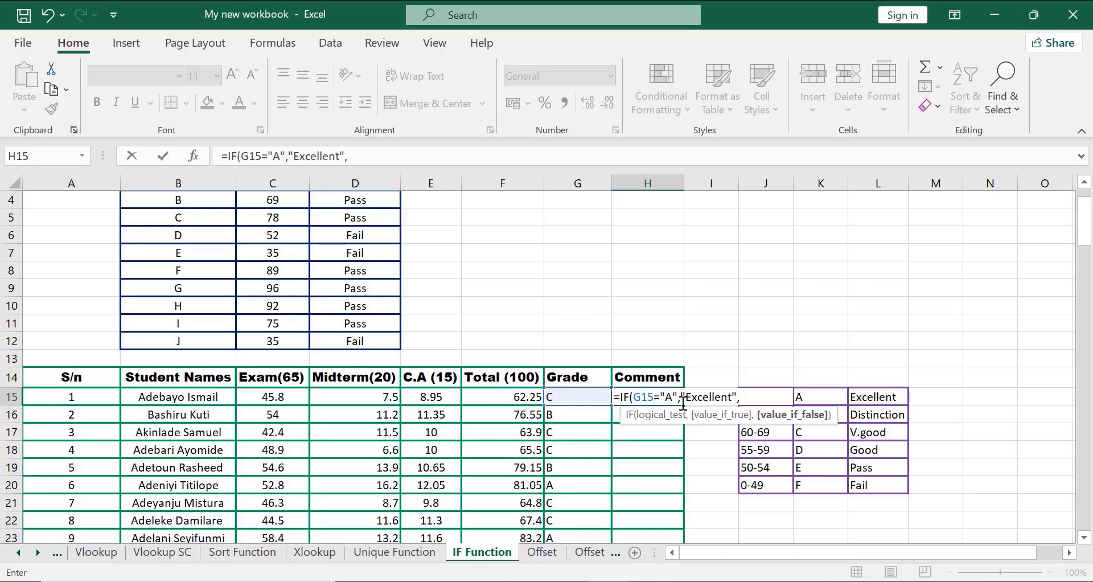
- Nest a second IF in the H15 formula that tests G15="B" and returns "Distinction"
type("if")
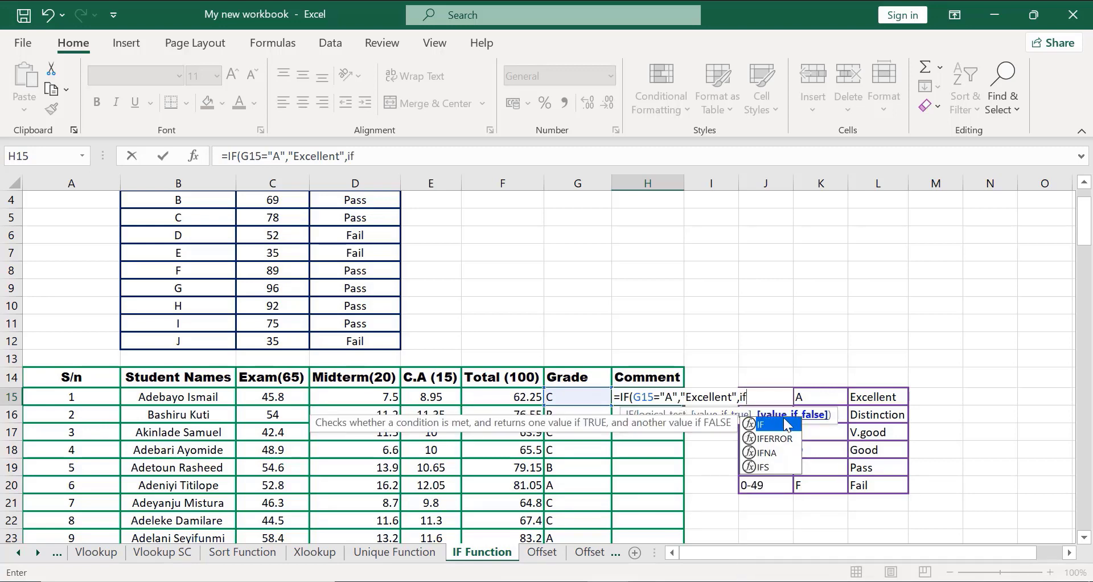
double_click(788, 424)
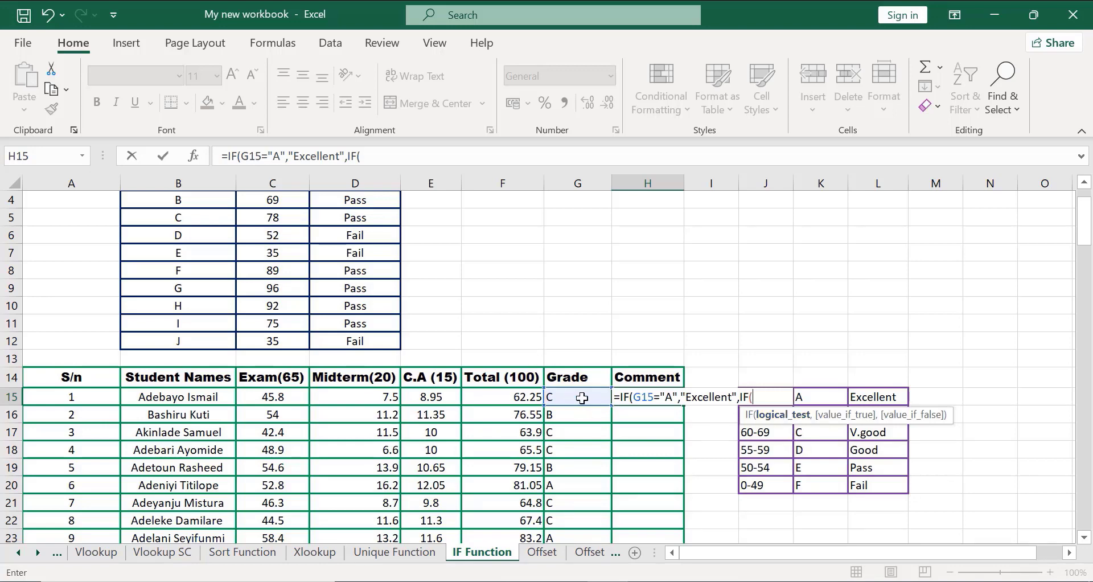
left_click(582, 397)
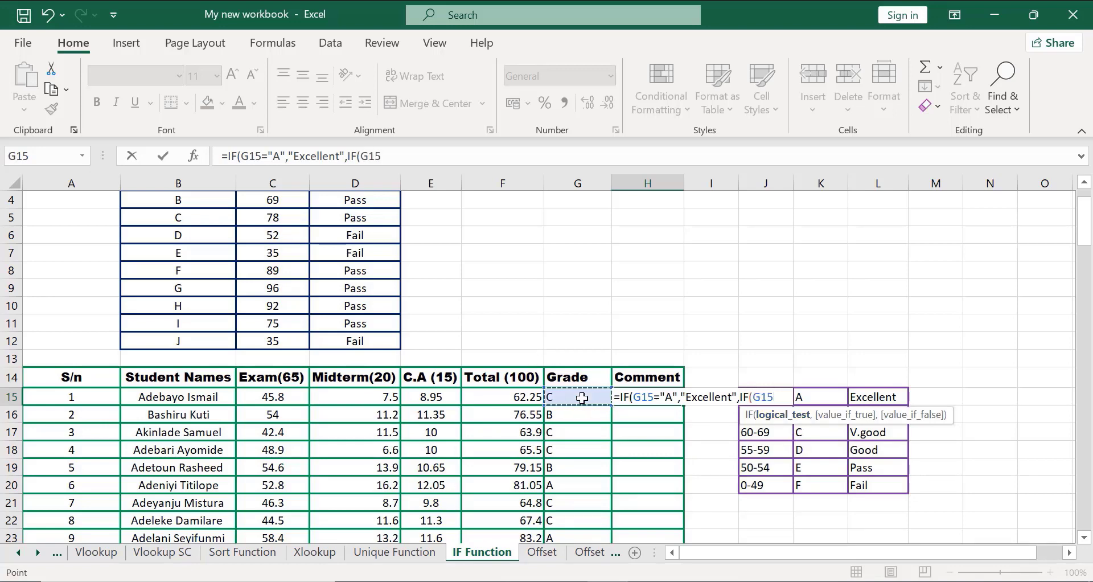
type("=\"B")
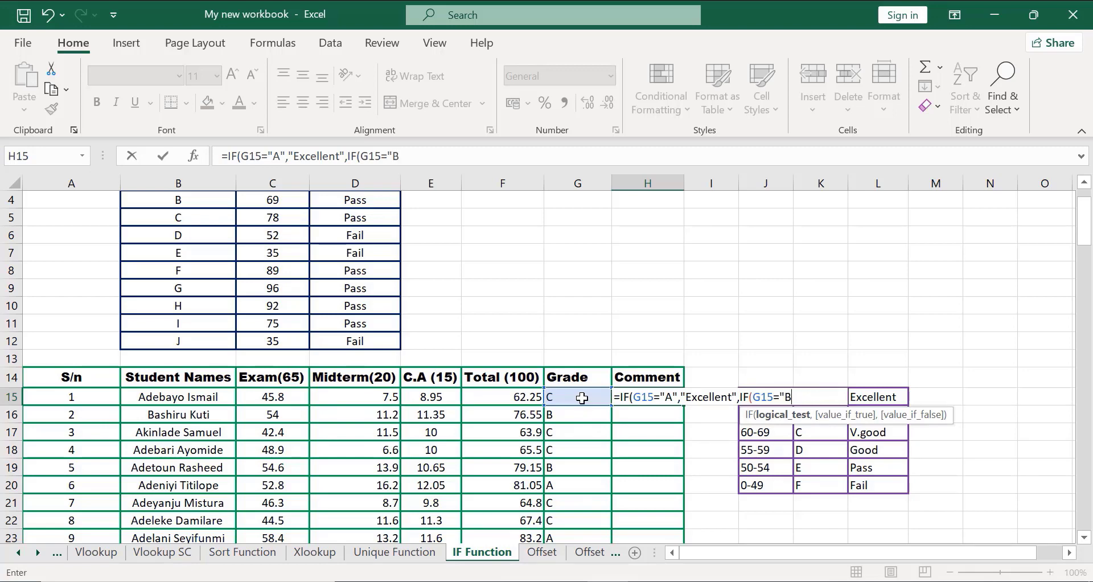
type("\",")
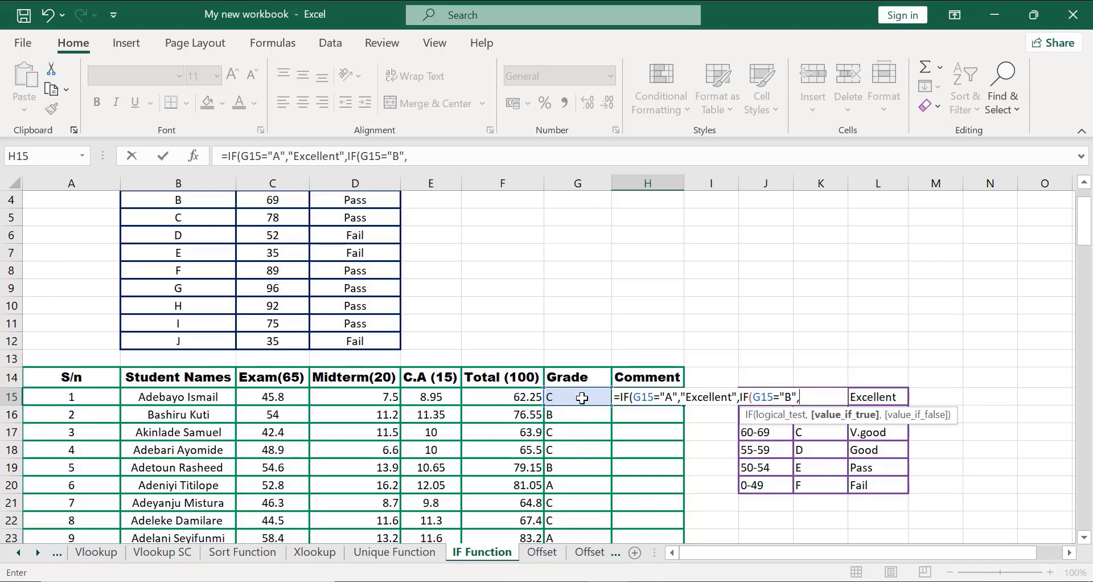
type("\"DI")
key("BackSpace")
type("istinction")
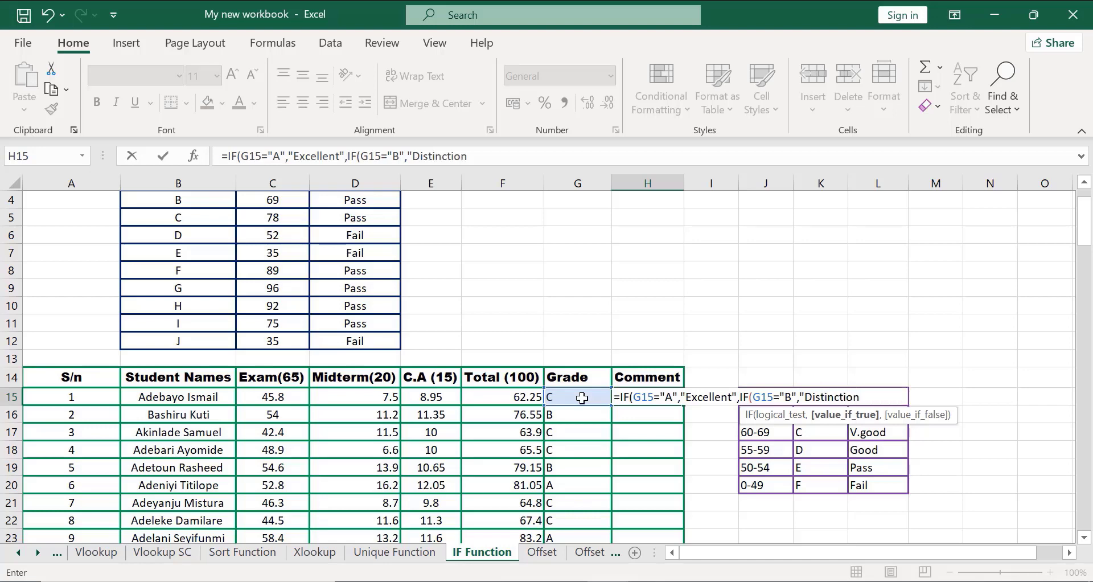
type("\",")
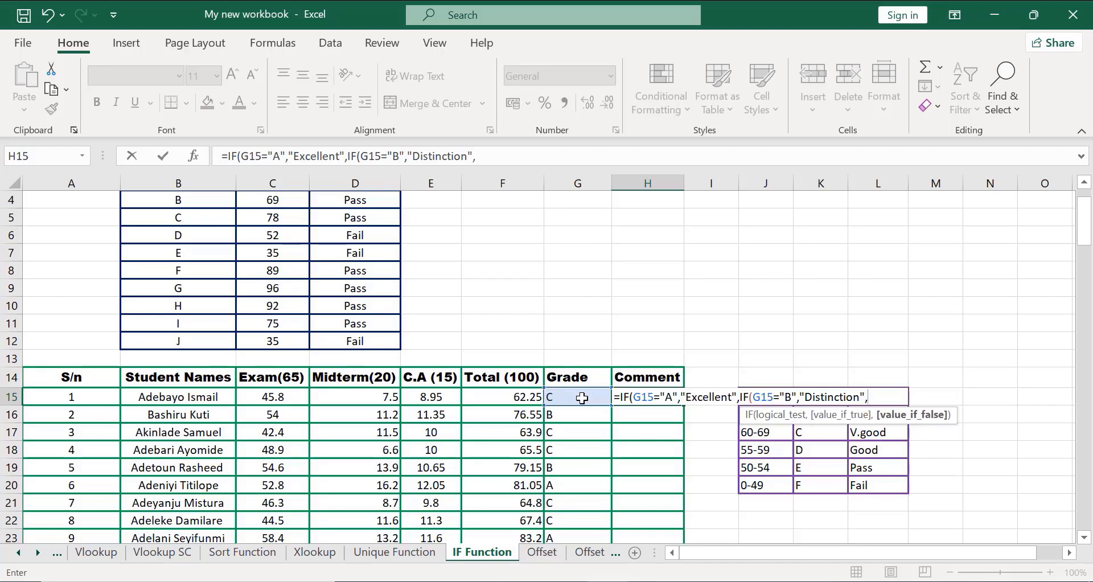
- Nest a third IF in the H15 formula that tests G15="C" and returns "V.good"
type("if")
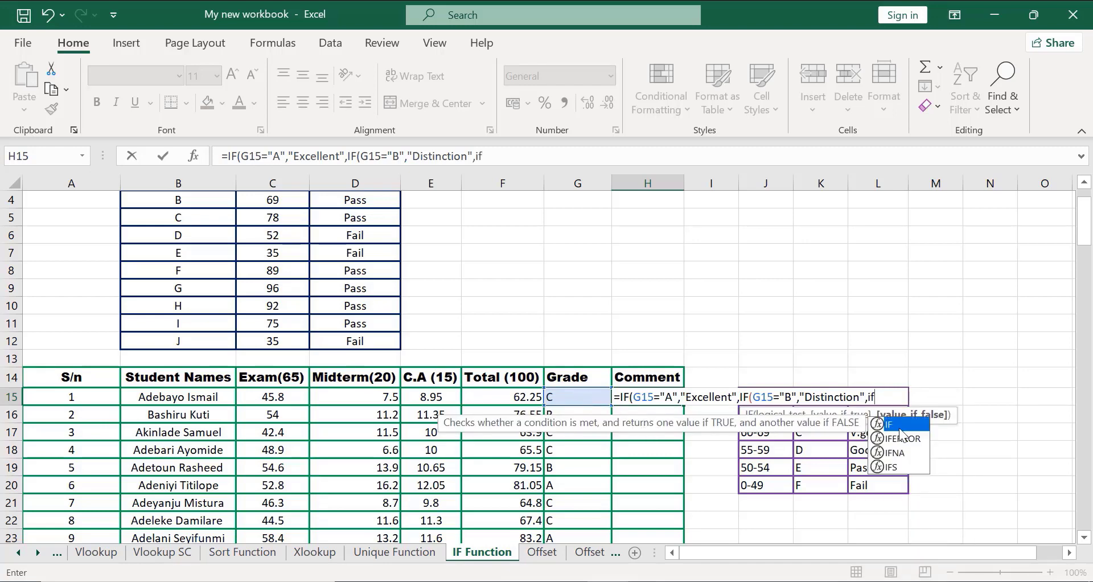
key("Tab")
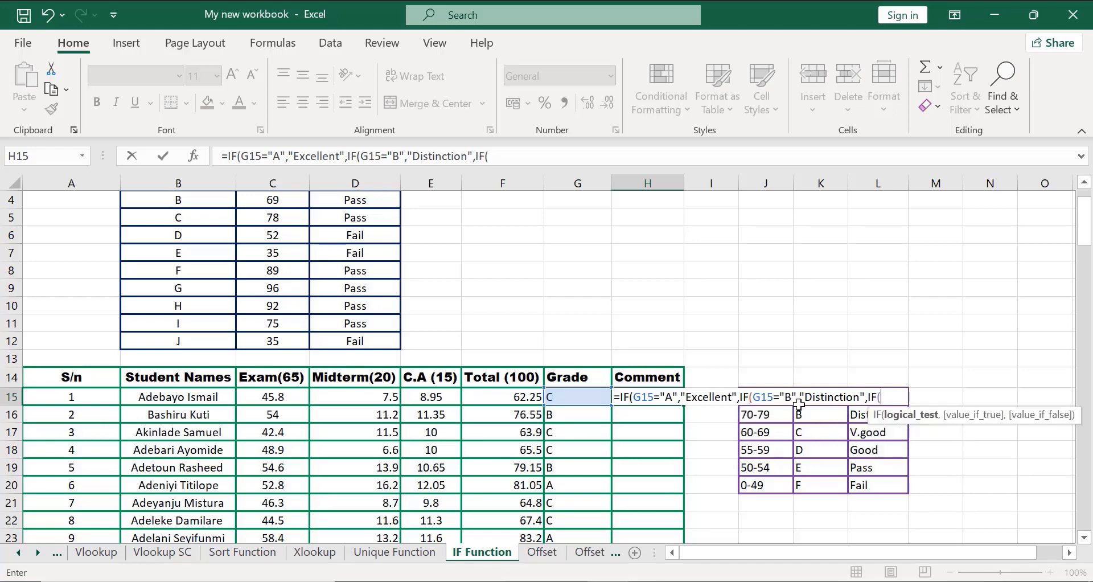
left_click(563, 402)
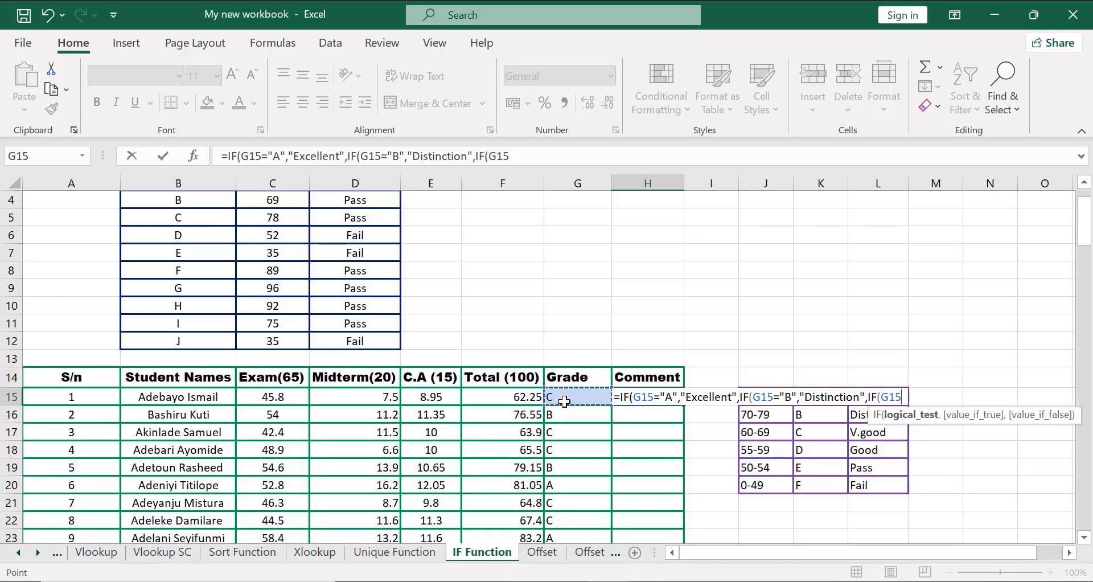
type("=\"c")
key("BackSpace")
type("C\"")
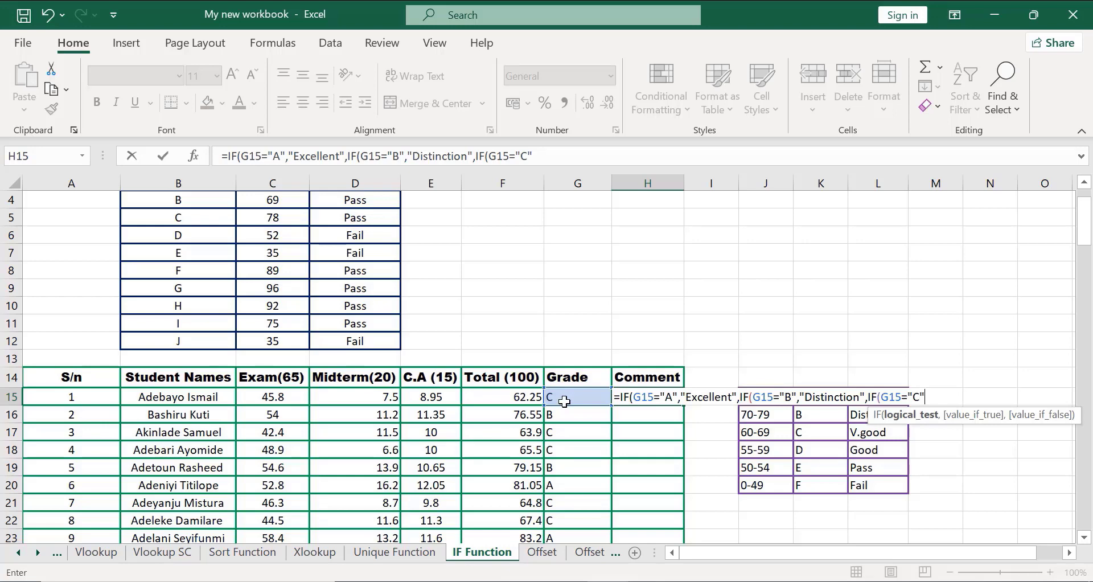
type(",")
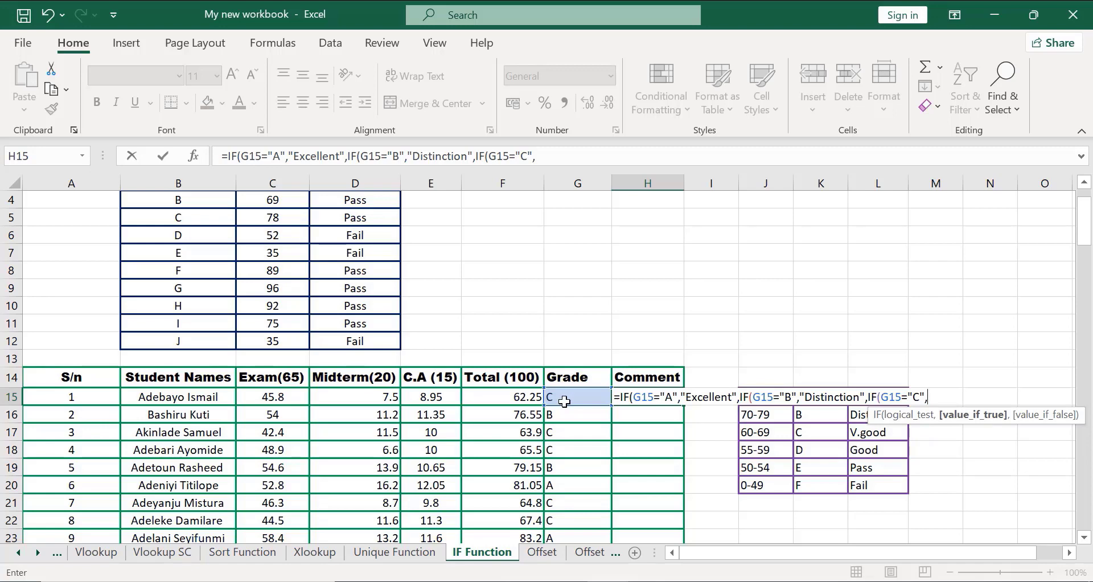
type("\"V.good\",")
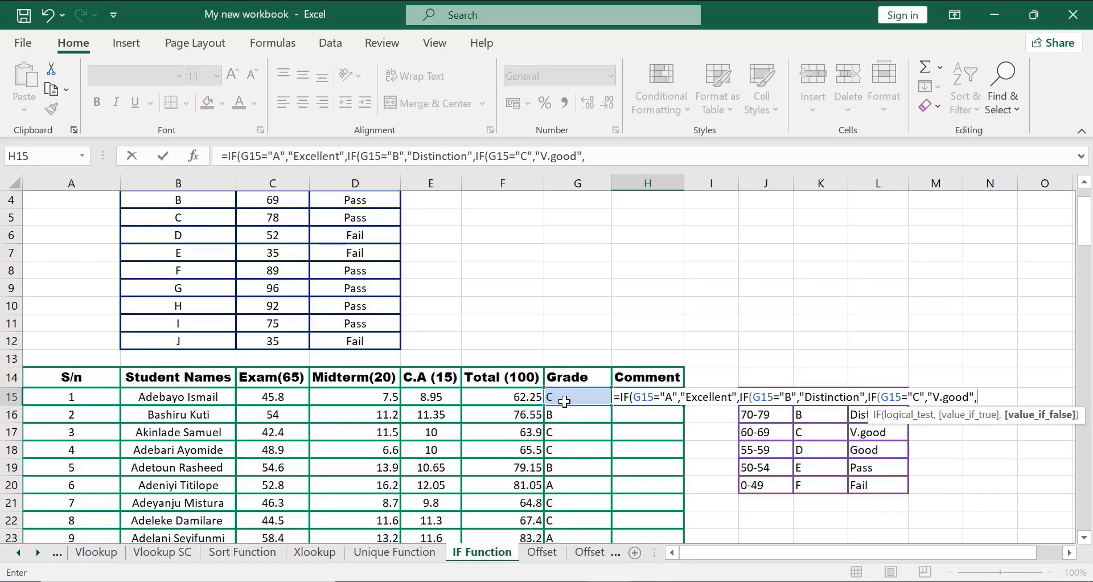
- Nest a fourth IF in the H15 formula that tests G15="D" and returns "Good"
type("id")
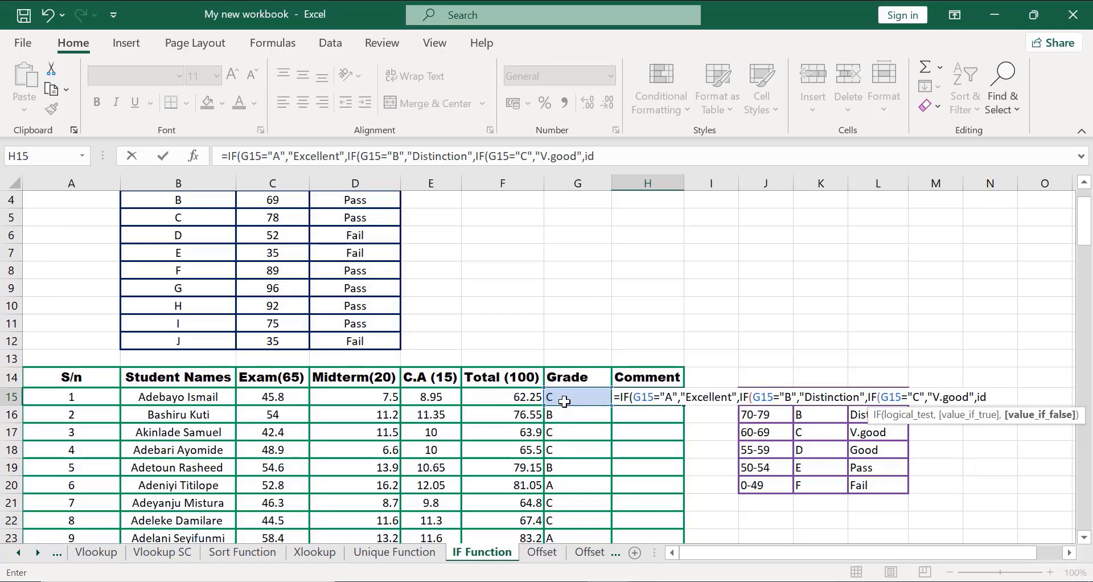
key("BackSpace")
type("f")
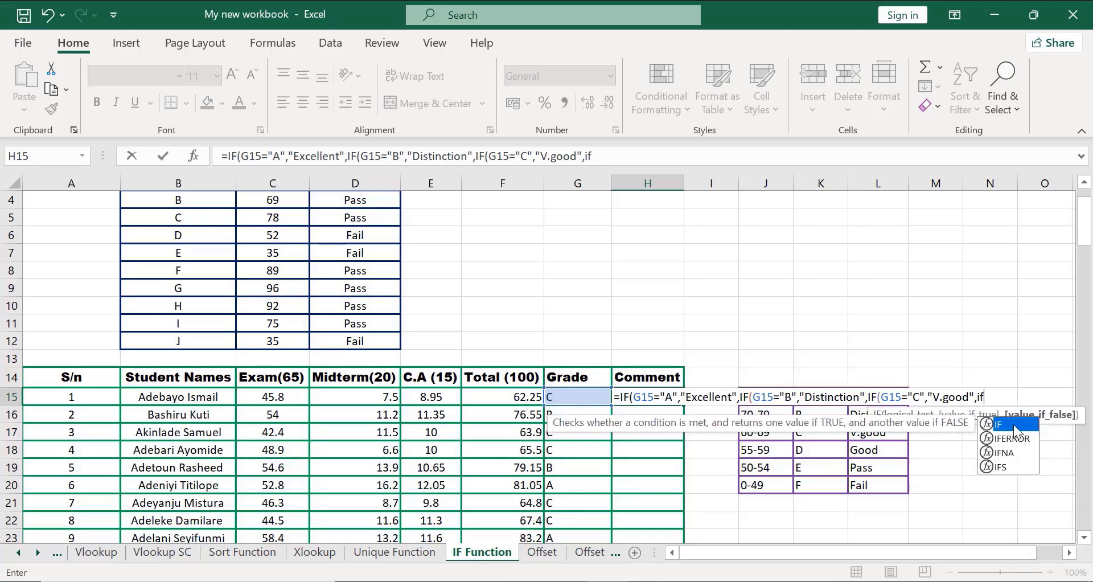
double_click(1013, 424)
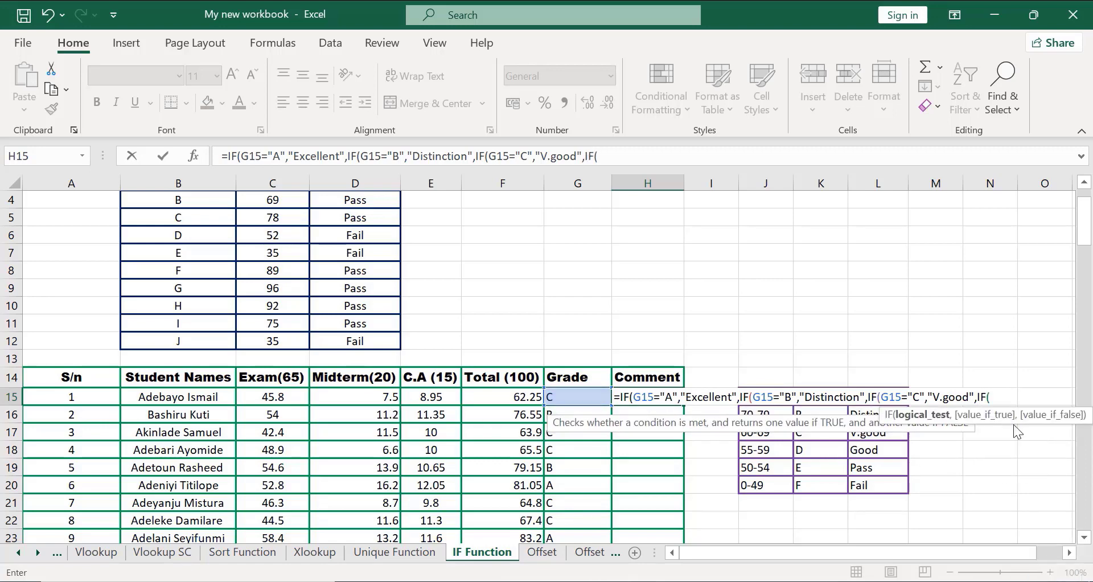
left_click(596, 398)
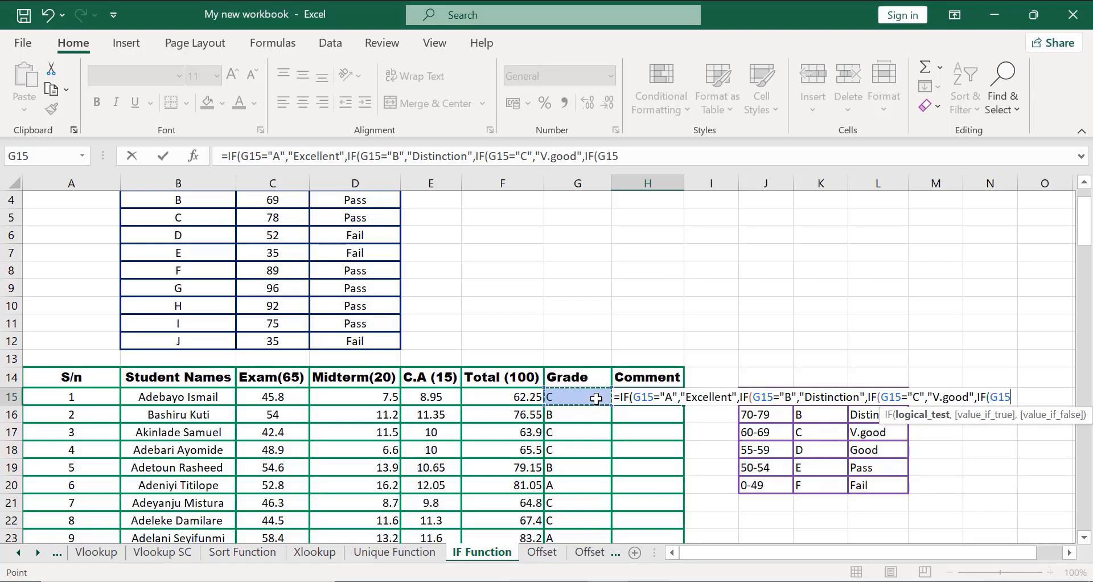
type("=D")
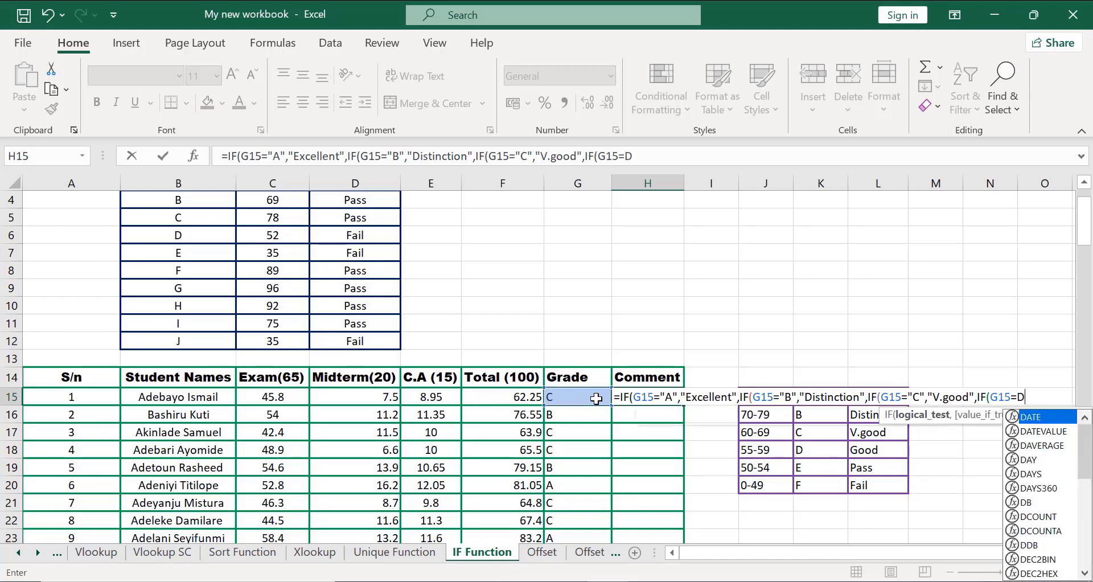
key("BackSpace")
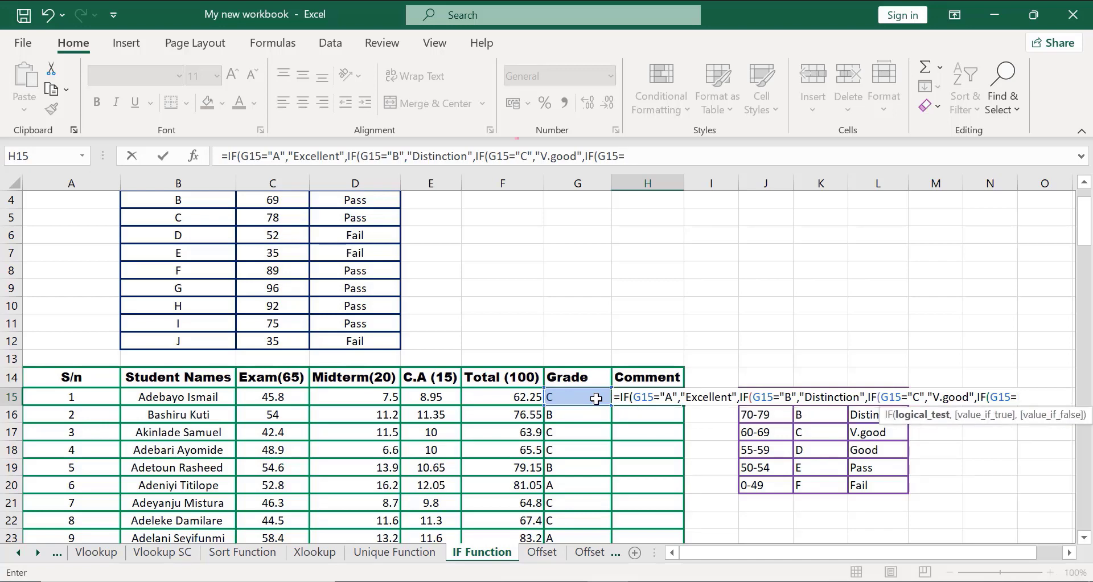
type("\"D\",")
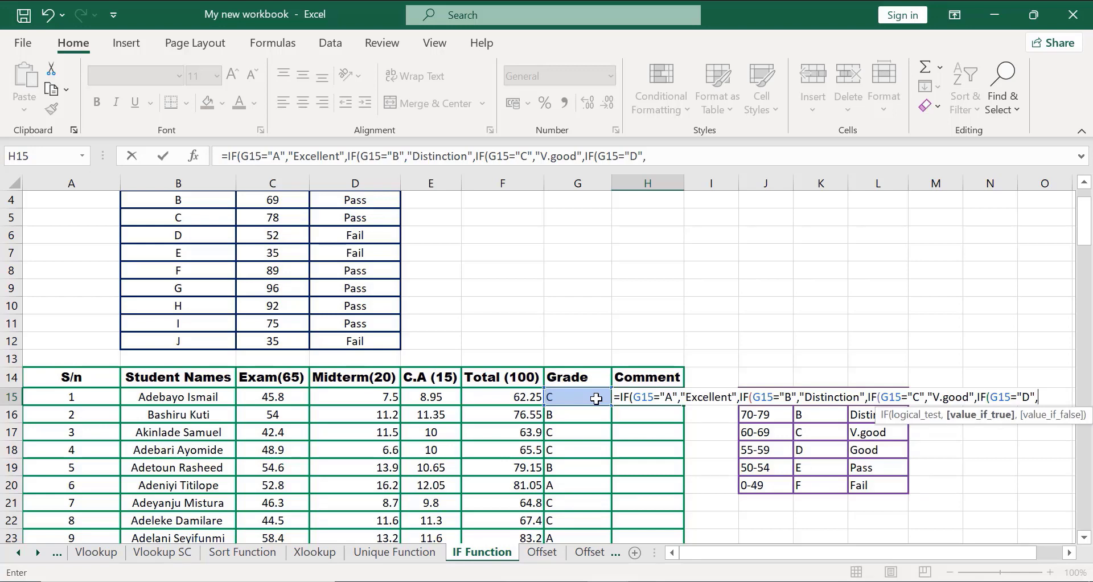
type("\"Good\"")
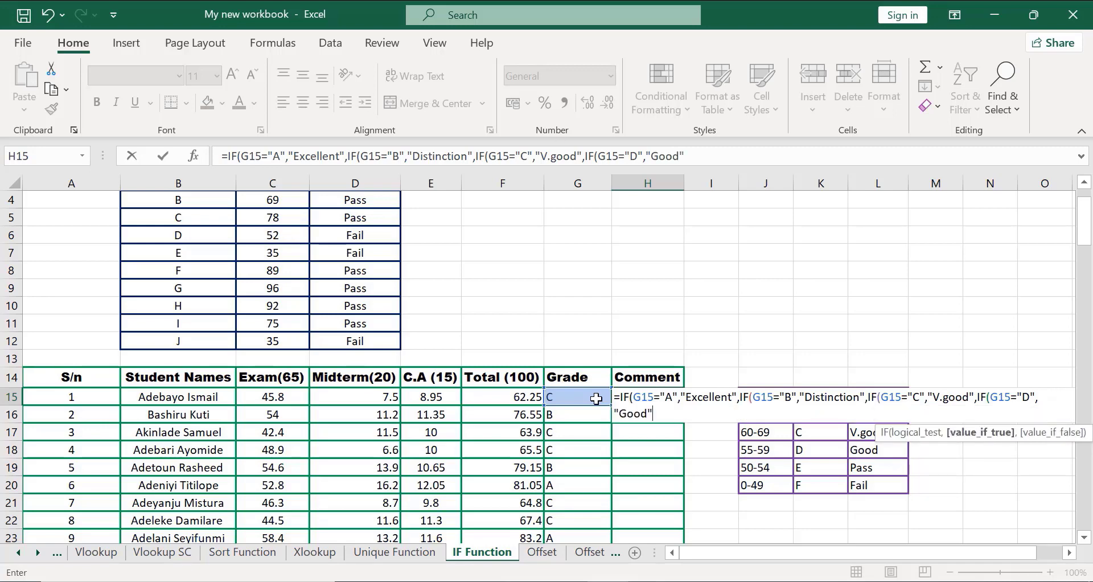
type(",")
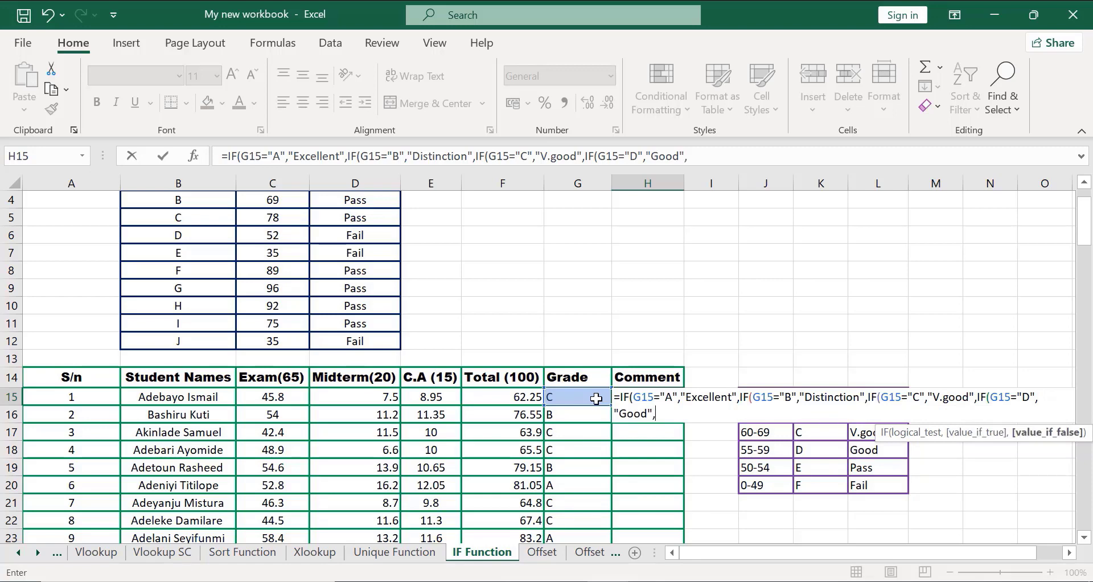
- Nest a fifth IF in the H15 formula that tests G15="E" and returns "Pass"
type("I")
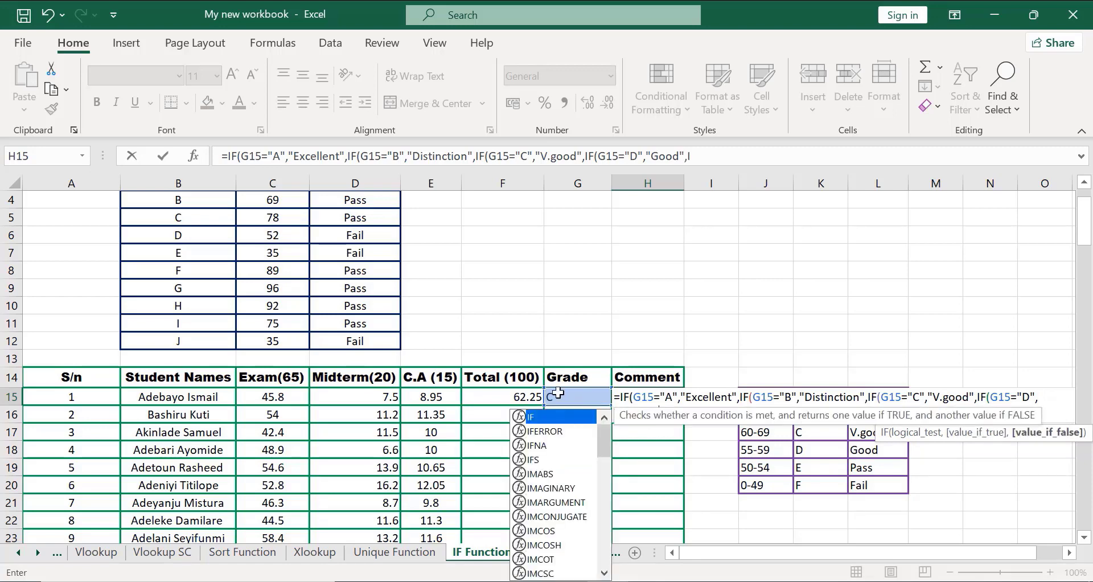
double_click(530, 417)
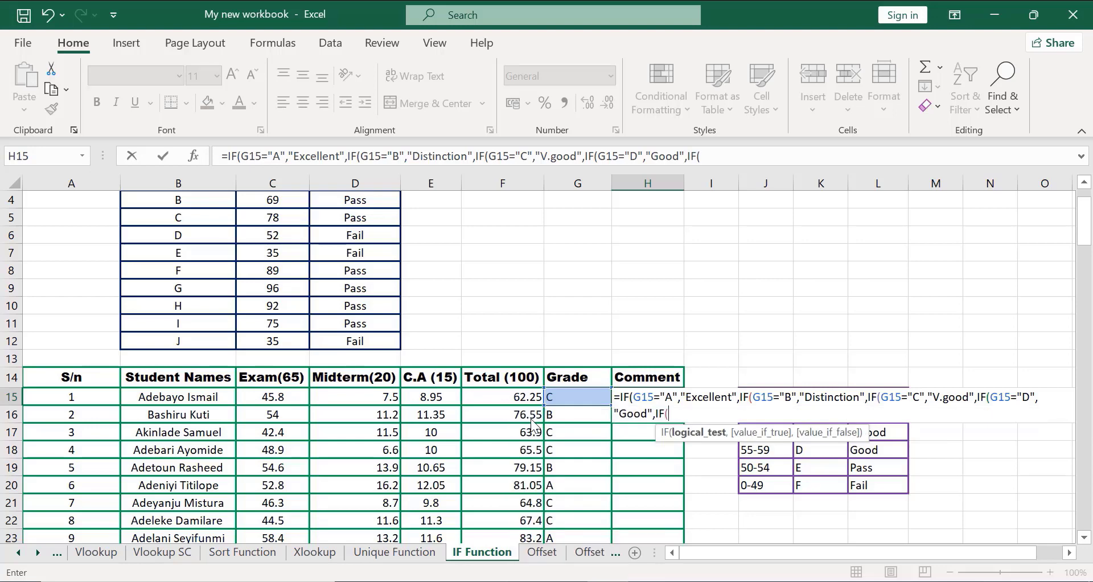
left_click(581, 394)
type("=")
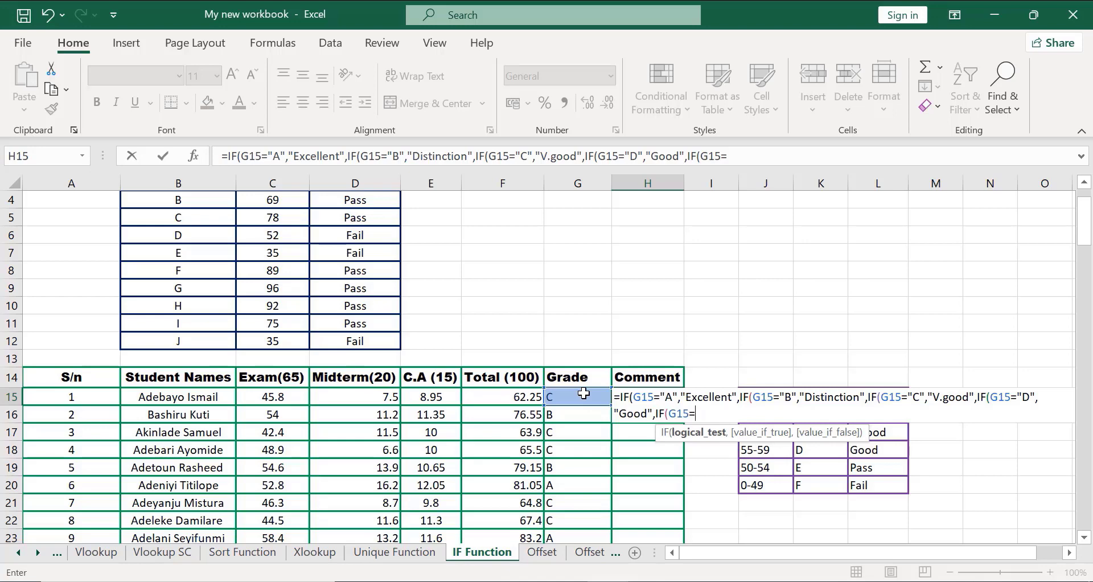
type("\"E\",")
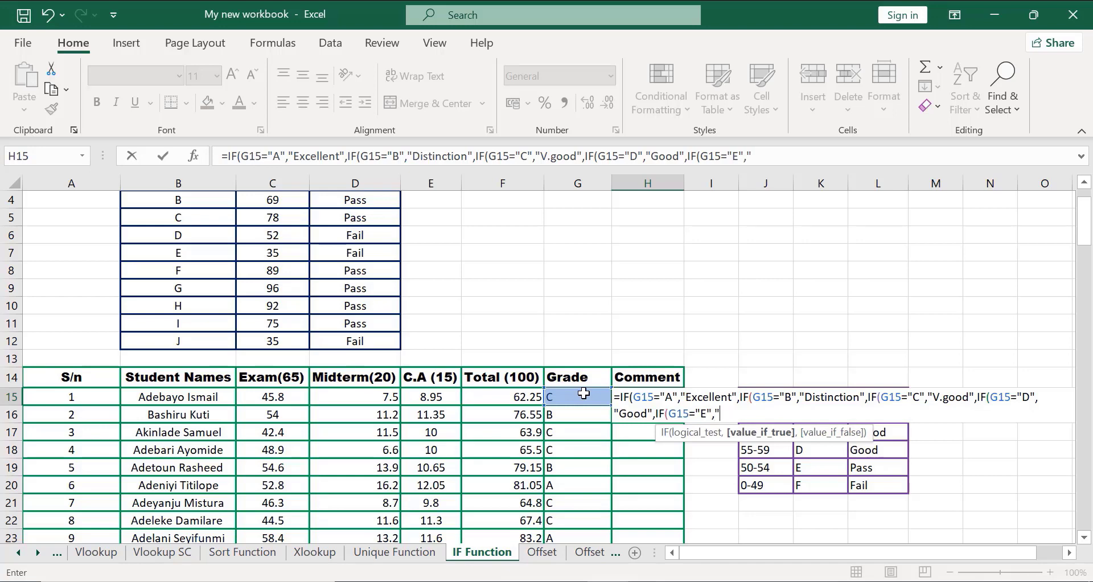
type("\"Pass\",")
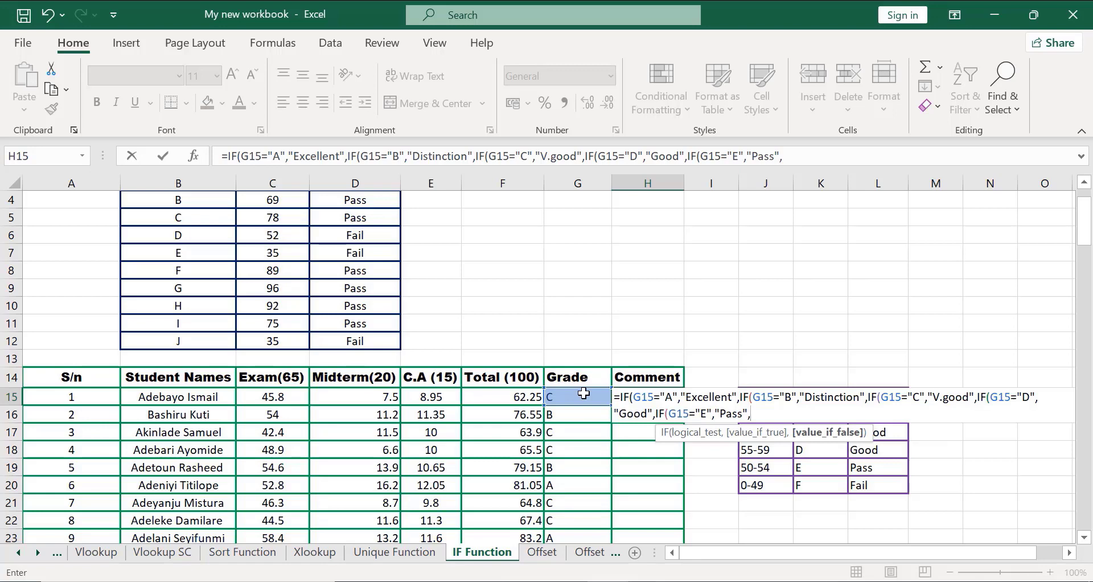
- Complete the H15 formula with "Fail" as the final otherwise value and fill it down the Comment column
type("\"Fail\")))))")
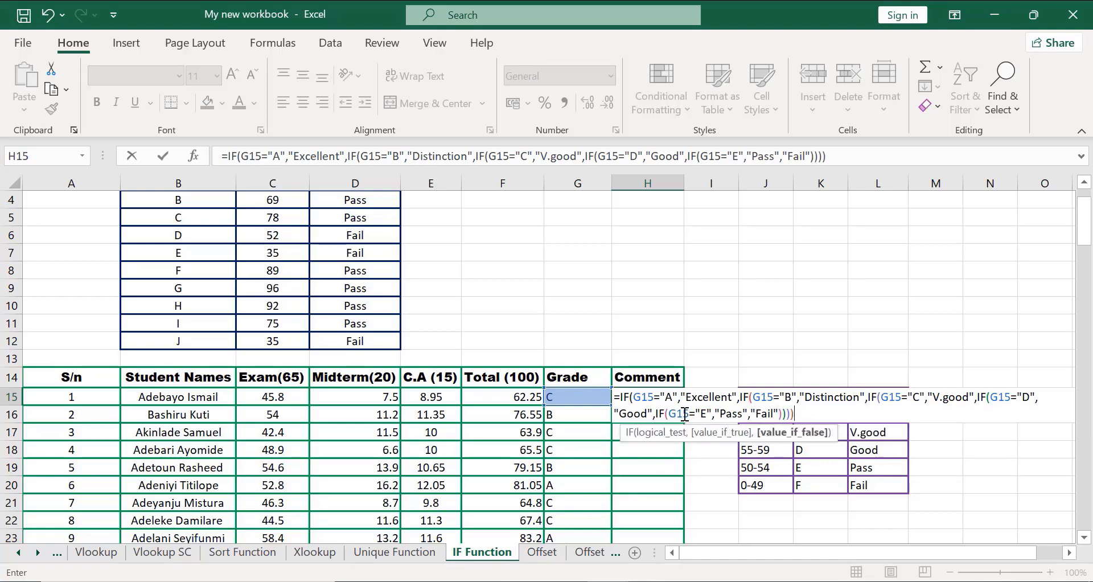
key("Return")
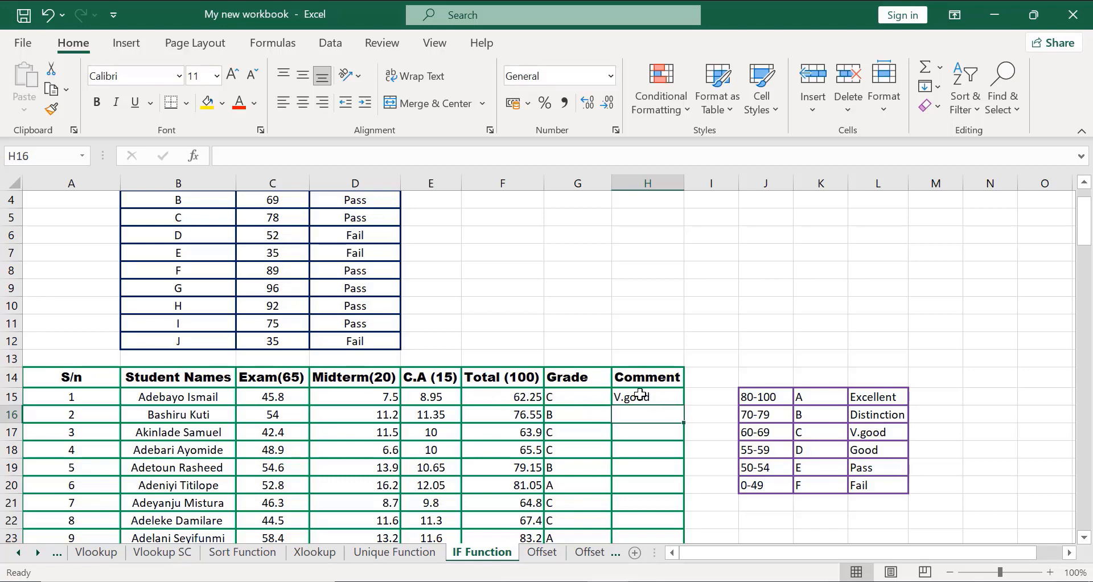
left_click(640, 395)
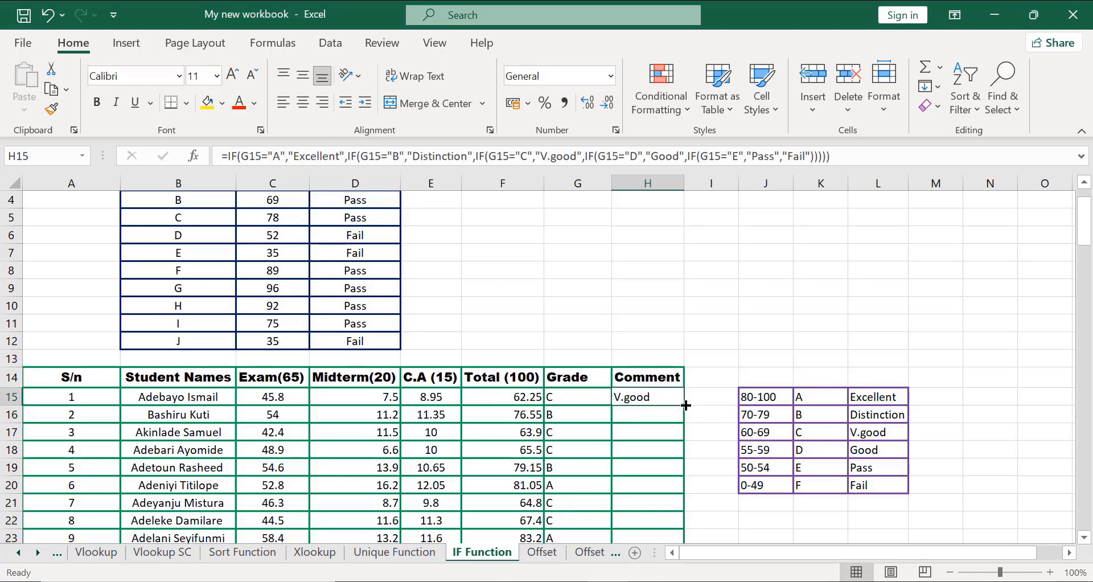
double_click(681, 404)
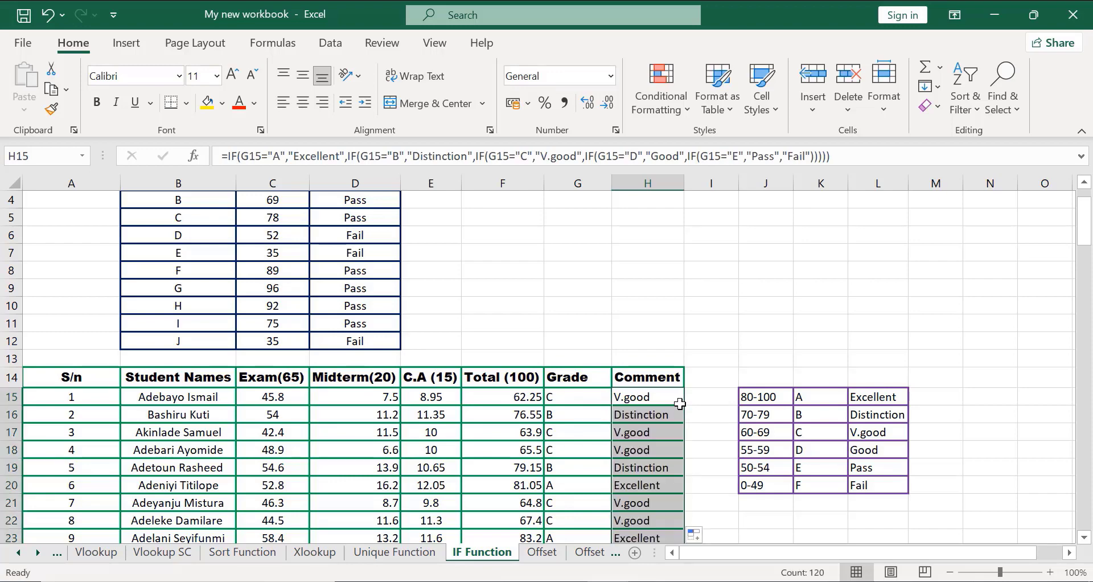
- Examine the filled Comment column against the grades down to the last student in row 134 and back up to row 116
key("Down")
key("Down")
key("Down")
key("Down")
key("Down")
key("Down")
key("Down")
key("Down")
key("Down")
key("Down")
key("Down")
key("Down")
key("Down")
key("Down")
key("Down")
key("Down")
key("Down")
key("Down")
key("Down")
key("Down")
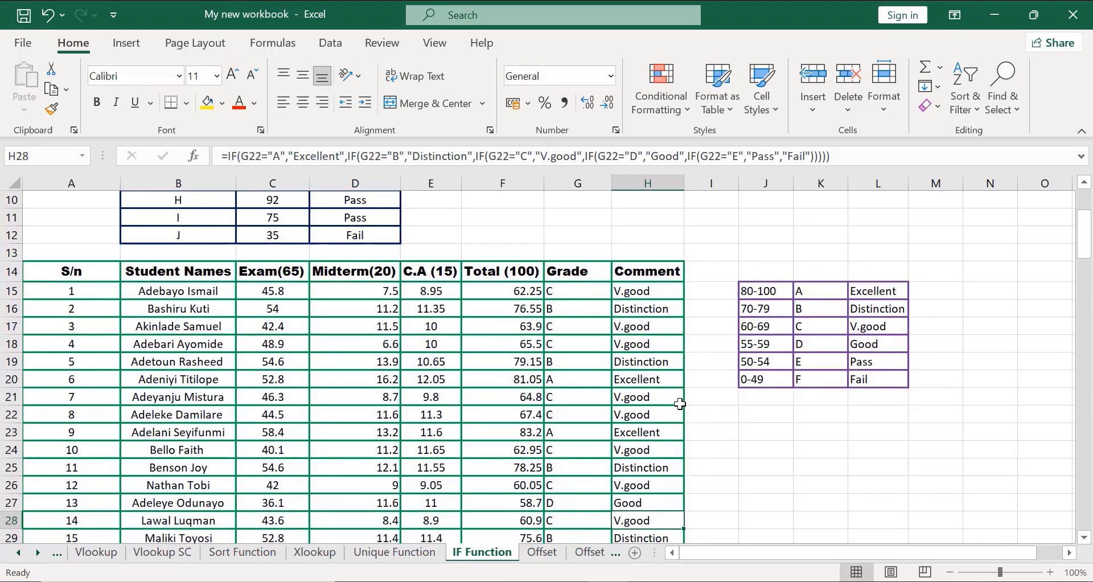
key("Down")
key("Down")
key("Down")
key("Down")
key("Down")
key("Down")
key("Down")
key("Down")
key("Down")
key("Down")
key("Down")
key("Down")
key("Down")
key("Down")
key("Down")
key("Down")
key("Down")
key("Down")
key("Down")
key("Down")
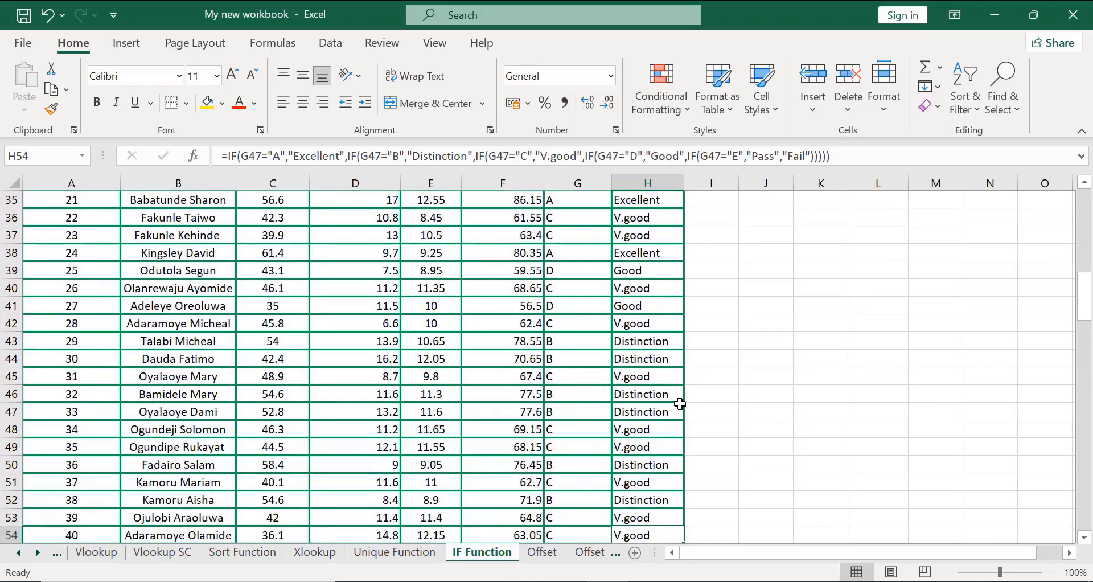
key("Down")
key("Down")
key("Down")
key("Down")
key("Down")
key("Down")
key("Down")
key("Down")
key("Down")
key("Down")
key("Down")
key("Down")
key("Down")
key("Down")
key("Down")
key("Down")
key("Down")
key("Down")
key("Down")
key("Down")
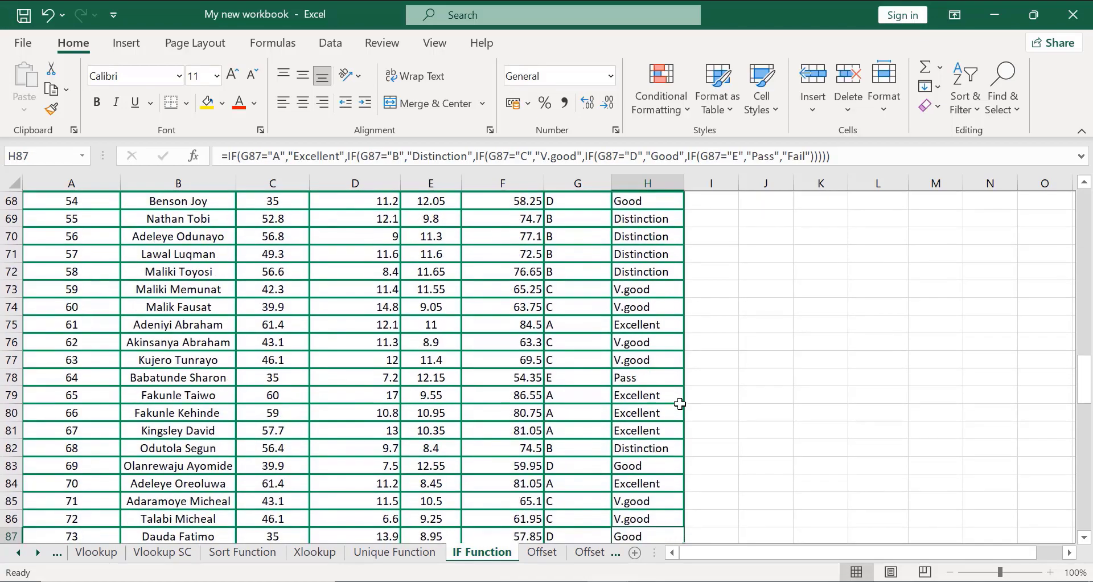
key("Down")
key("Down")
key("Down")
key("Down")
key("Down")
key("Down")
key("Down")
key("Down")
key("Down")
key("Down")
key("Down")
key("Down")
key("Down")
key("Down")
key("Down")
key("Down")
key("Down")
key("Down")
key("Down")
key("Down")
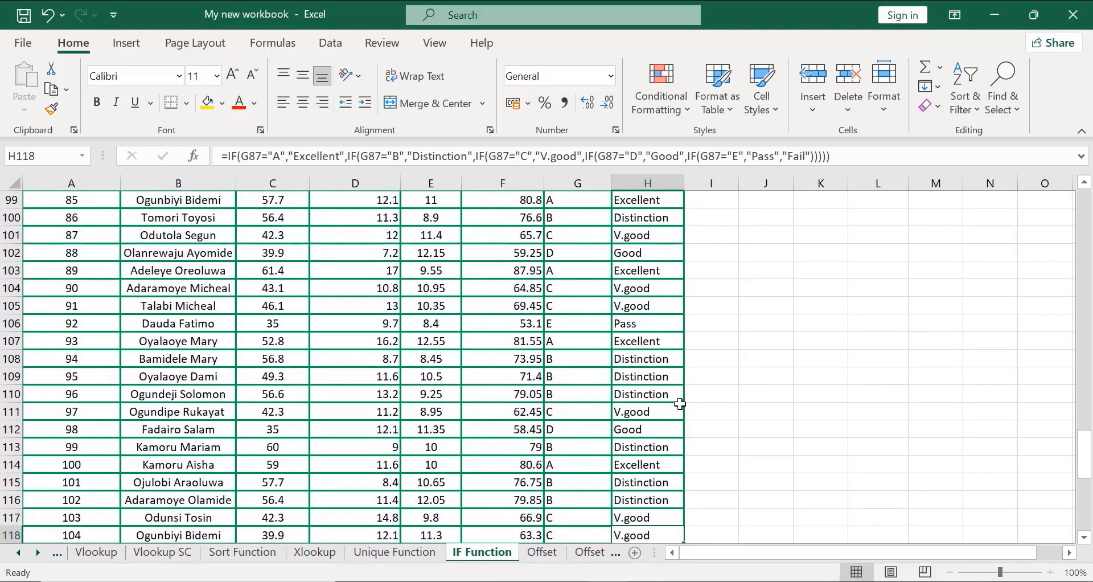
key("Down")
key("Down")
key("Down")
key("Down")
key("Down")
key("Down")
key("Down")
key("Down")
key("Down")
key("Down")
key("Down")
key("Down")
key("Down")
key("Down")
key("Down")
key("Down")
key("Down")
key("Down")
key("Down")
key("Down")
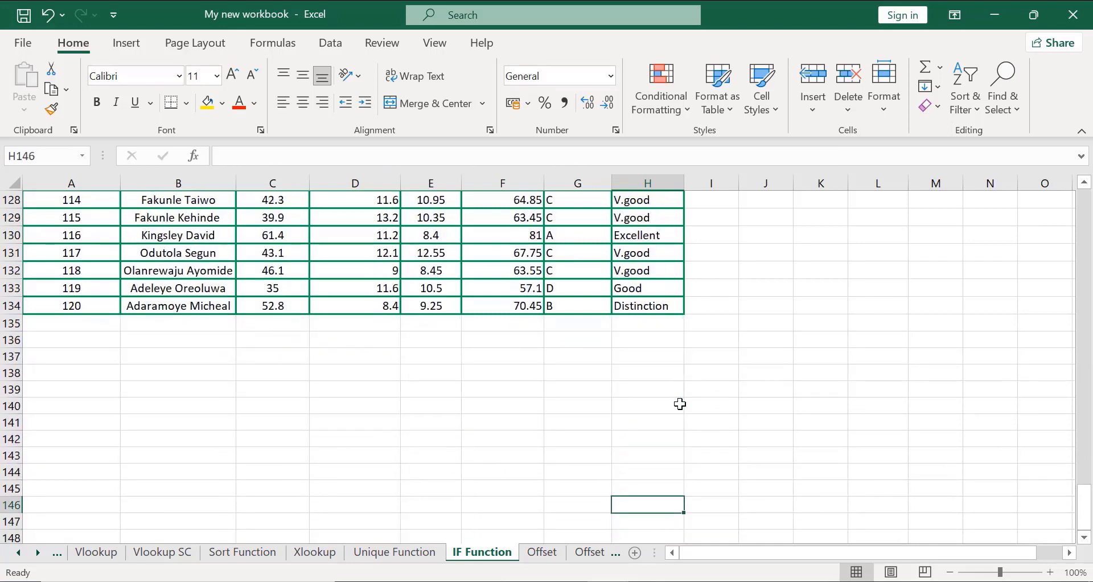
key("Up")
key("Up")
key("Up")
key("Up")
key("Up")
key("Up")
key("Up")
key("Up")
key("Up")
key("Up")
key("Up")
key("Up")
key("Up")
key("Up")
key("Up")
key("Up")
key("Up")
key("Up")
key("Up")
key("Up")
key("Up")
key("Up")
key("Up")
key("Up")
key("Up")
key("Up")
key("Up")
key("Up")
key("Up")
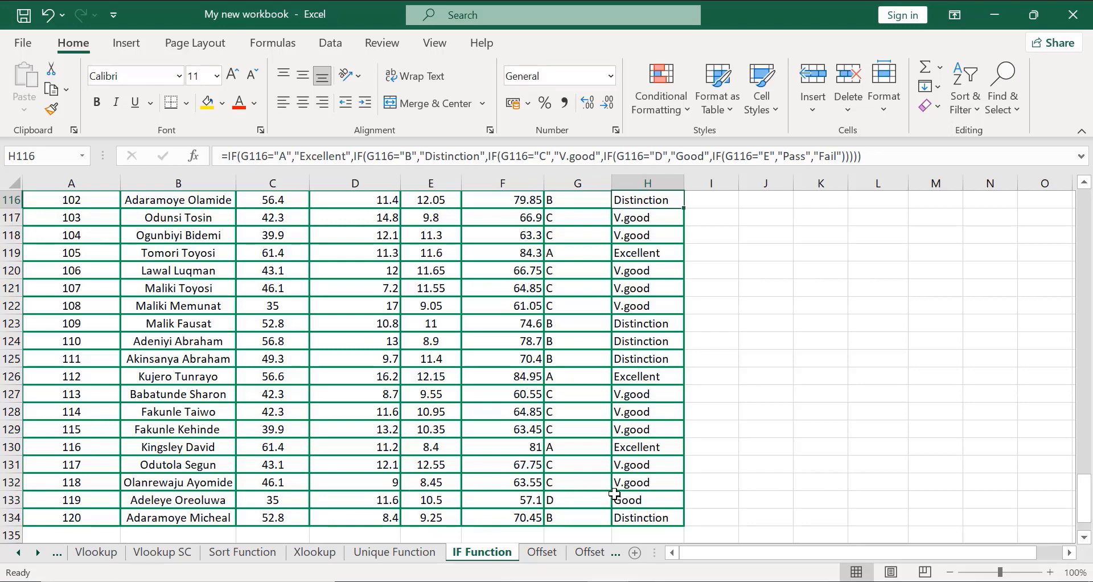
- Examine the grades and comments from row 116 back up to the Result table at the start of the sheet
key("Up")
key("Up")
key("Up")
key("Up")
key("Up")
key("Up")
key("Up")
key("Up")
key("Up")
key("Up")
key("Up")
key("Up")
key("Up")
key("Up")
key("Up")
key("Up")
key("Up")
key("Up")
key("Up")
key("Up")
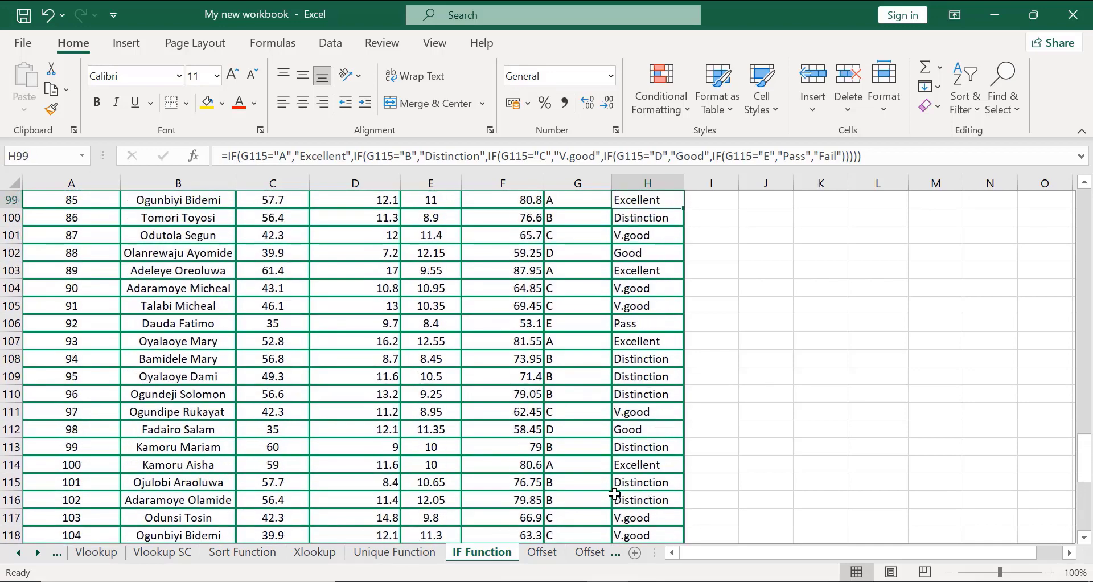
key("Up")
key("Up")
key("Up")
key("Up")
key("Up")
key("Up")
key("Up")
key("Up")
key("Up")
key("Up")
key("Up")
key("Up")
key("Up")
key("Up")
key("Up")
key("Up")
key("Up")
key("Up")
key("Up")
key("Up")
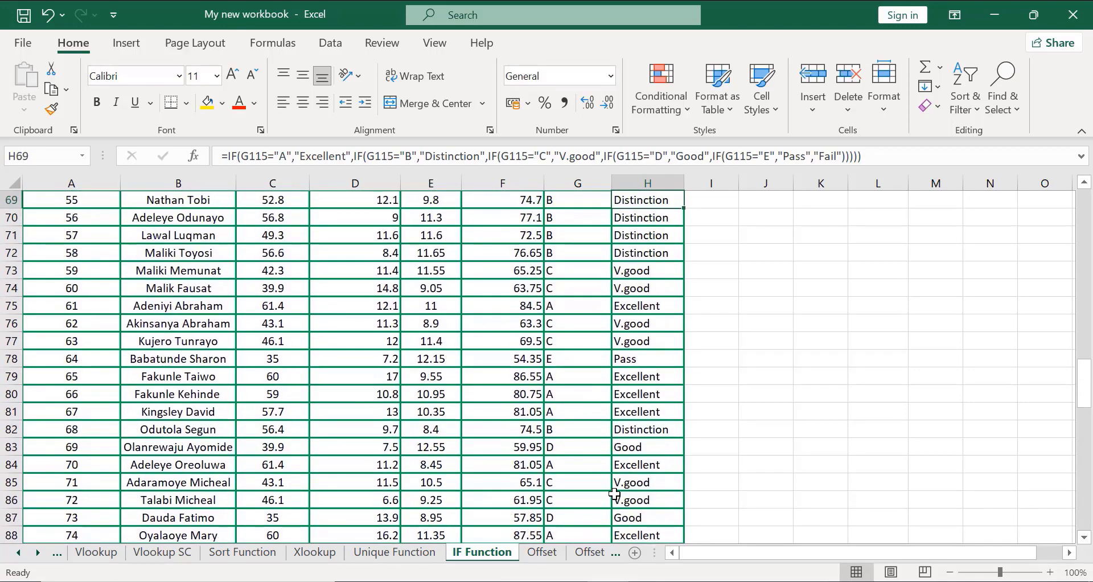
key("Up")
key("Up")
key("Up")
key("Up")
key("Up")
key("Up")
key("Up")
key("Up")
key("Up")
key("Up")
key("Up")
key("Up")
key("Up")
key("Up")
key("Up")
key("Up")
key("Up")
key("Up")
key("Up")
key("Up")
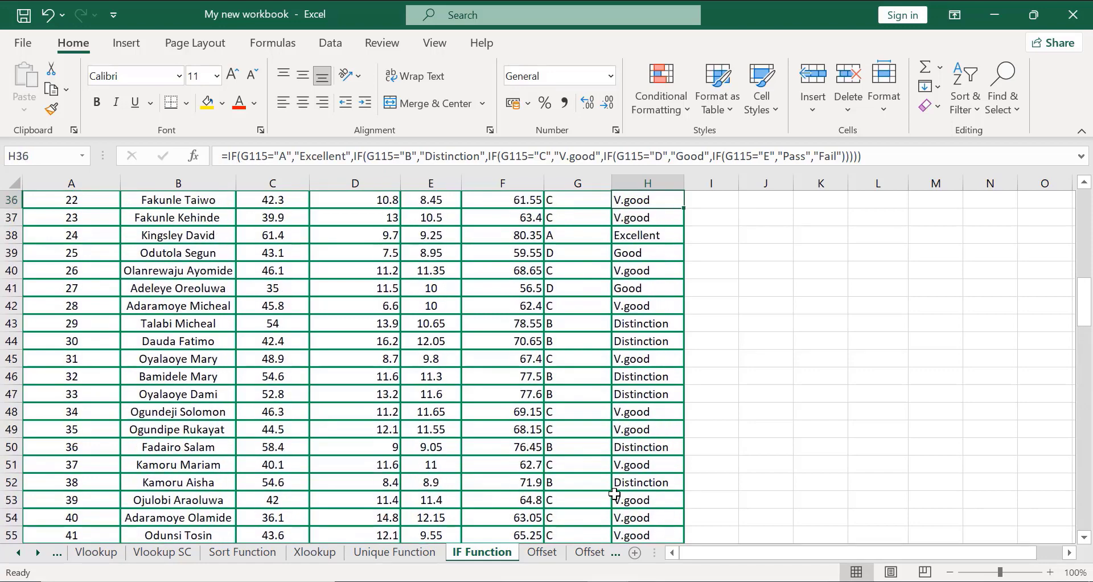
key("Up")
key("Up")
key("Up")
key("Up")
key("Up")
key("Up")
key("Up")
key("Up")
key("Up")
key("Up")
key("Up")
key("Up")
key("Up")
key("Up")
key("Up")
key("Up")
key("Up")
key("Up")
key("Up")
key("Up")
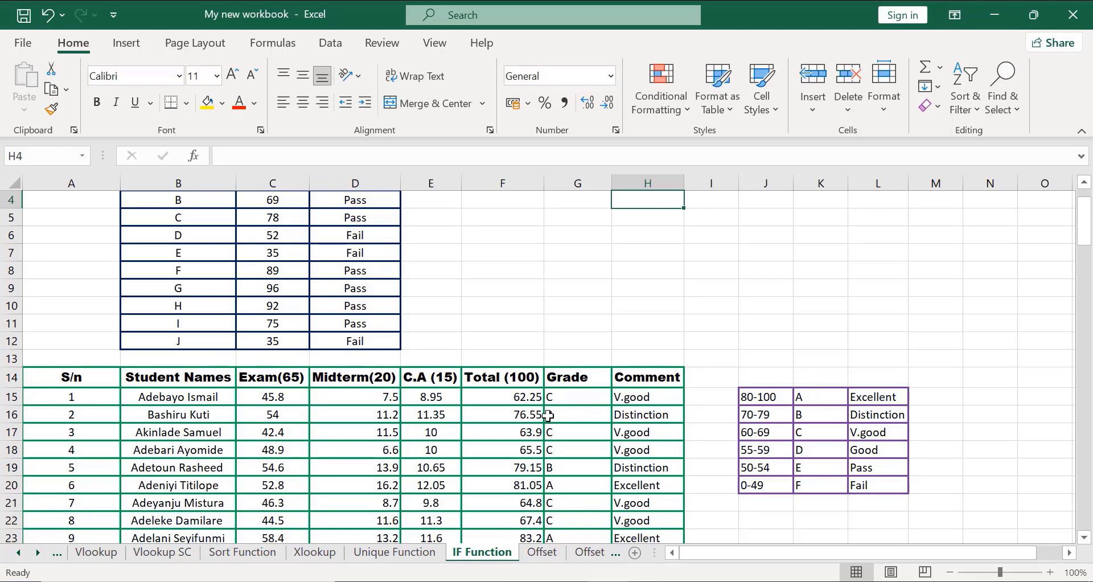
key("Up")
key("Up")
key("Up")
- Compare the first students' grades and comments with the grading key, going down the Comment column to row 36
key("Down")
key("Down")
key("Down")
key("Down")
key("Down")
key("Down")
key("Down")
key("Down")
key("Down")
key("Down")
key("Down")
key("Down")
key("Down")
key("Down")
key("Down")
key("Down")
key("Down")
key("Down")
key("Down")
key("Down")
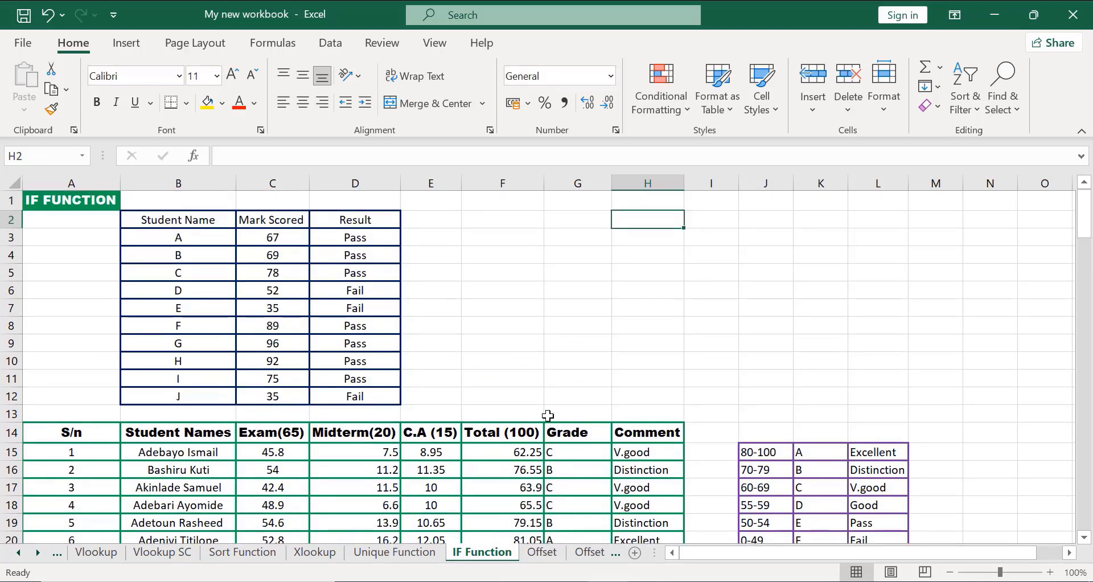
key("ctrl+Down")
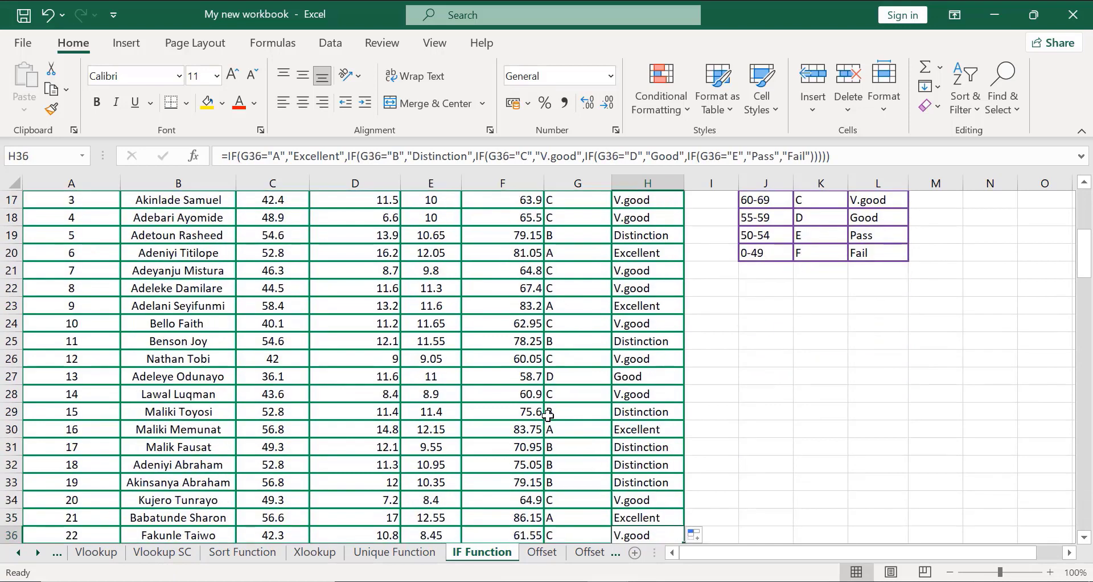